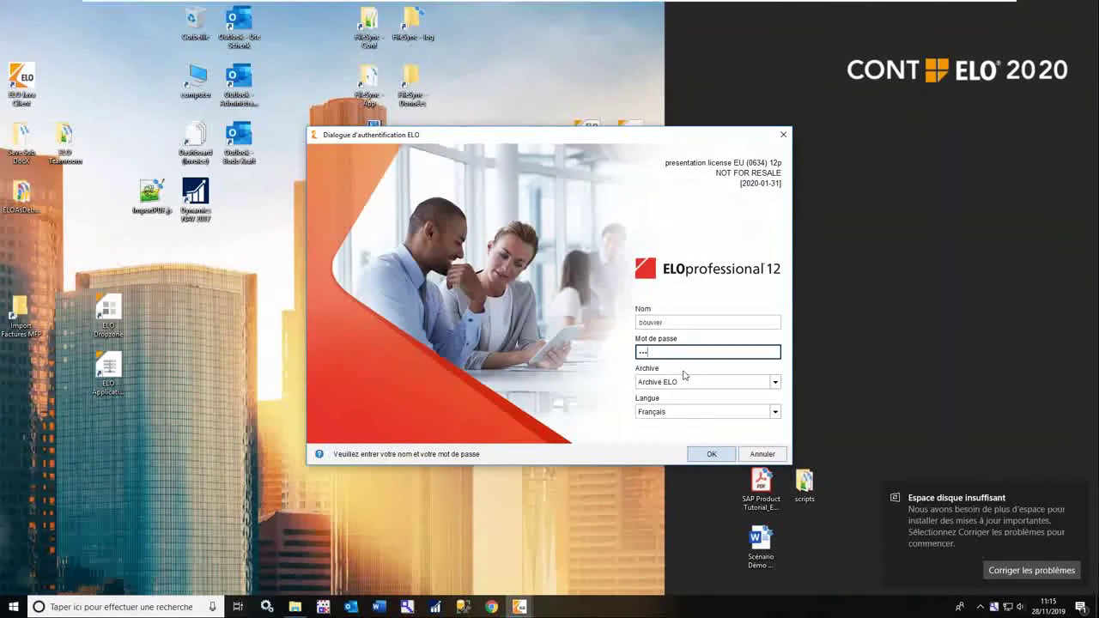
Log into the ELO archive and open the Factures demo folder on the desktop.
left_click(710, 455)
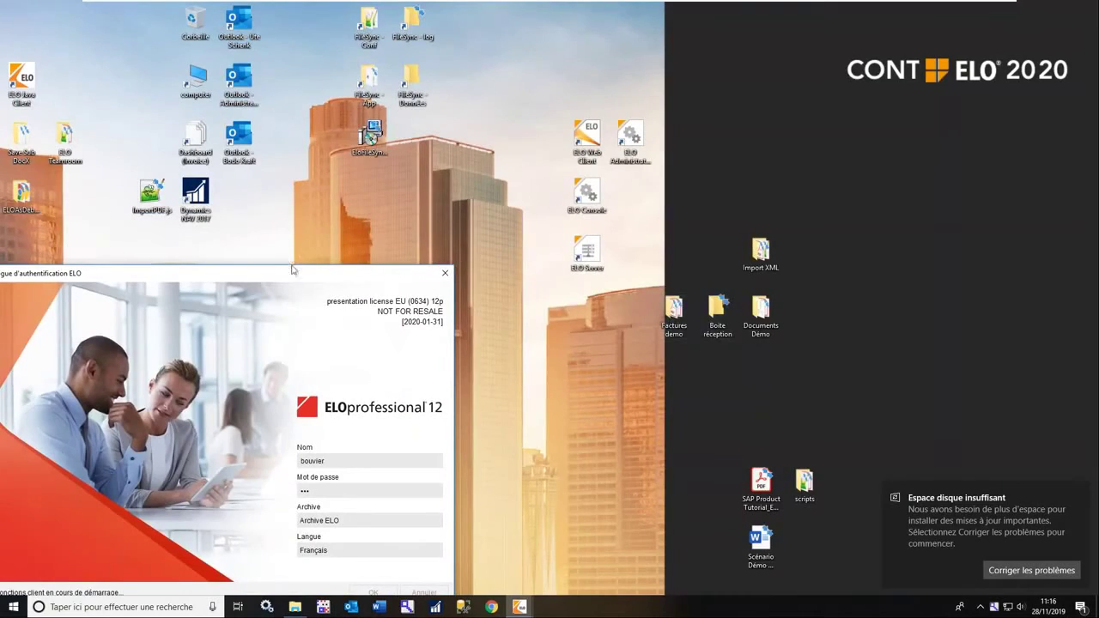
left_click_drag(292, 276, 855, 368)
double_click(685, 323)
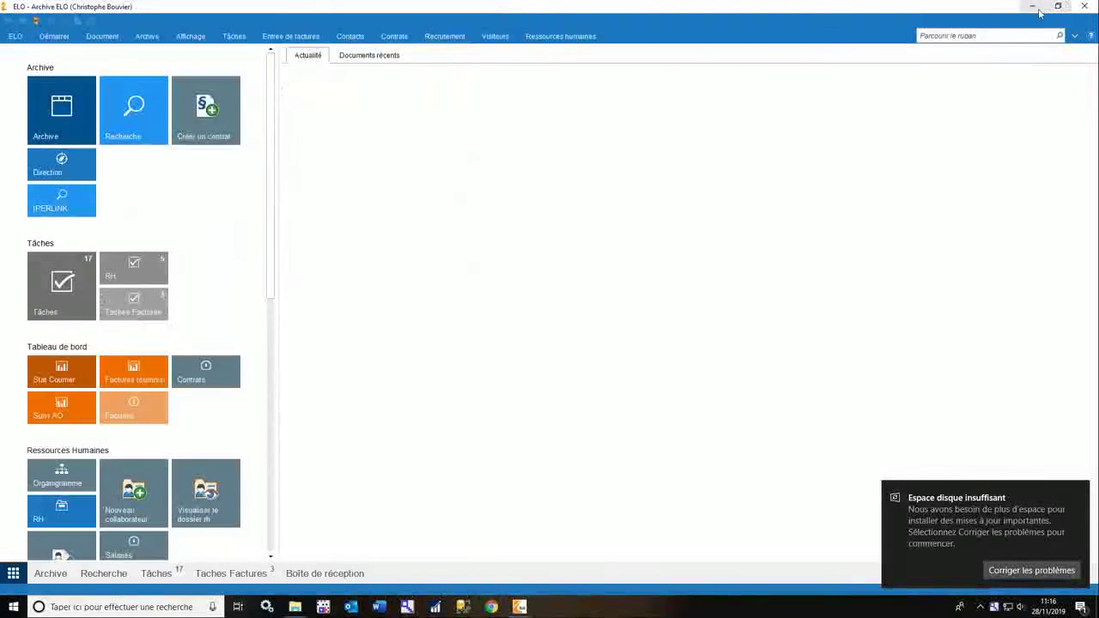
left_click(1033, 7)
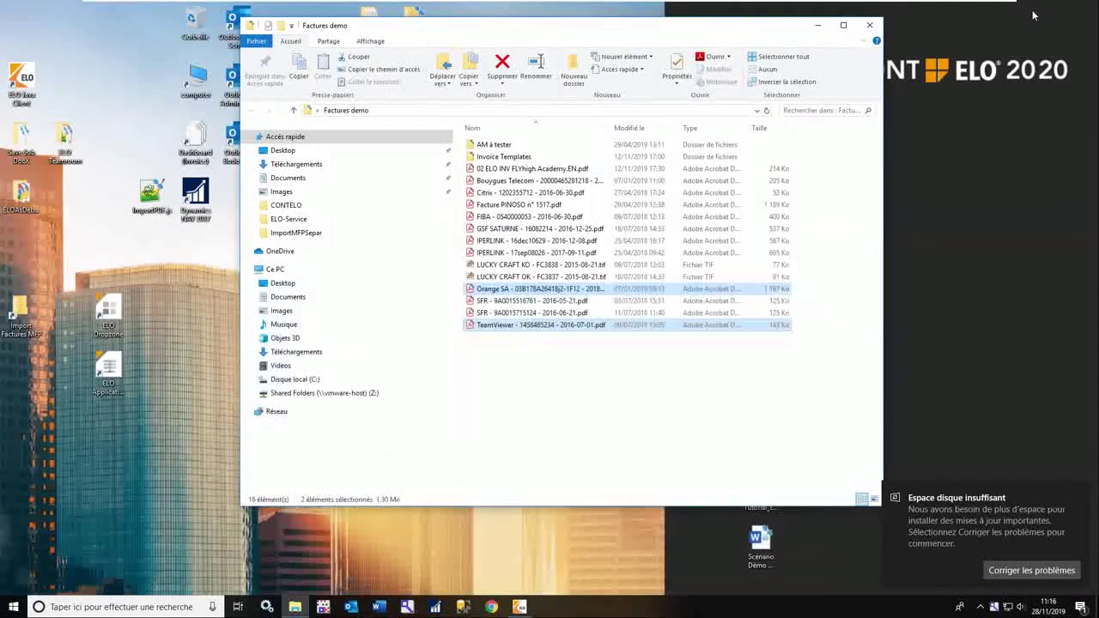
Select the Orange SA and IPERLINK 17sep08026 invoices in Factures demo.
left_click(581, 370)
left_click(553, 292)
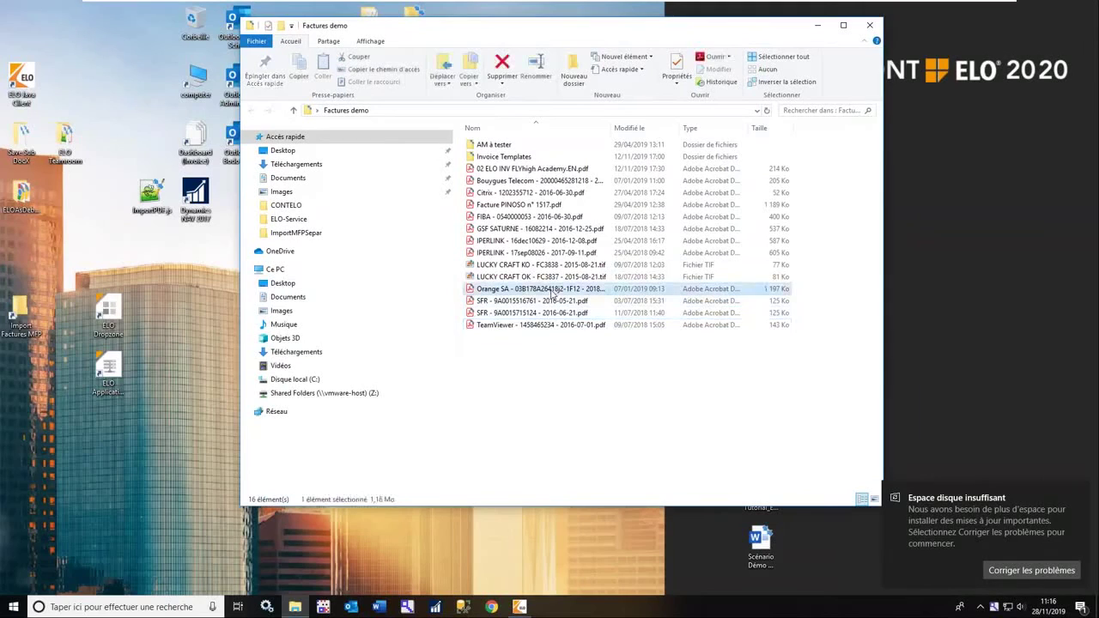
left_click(525, 254, "ctrl")
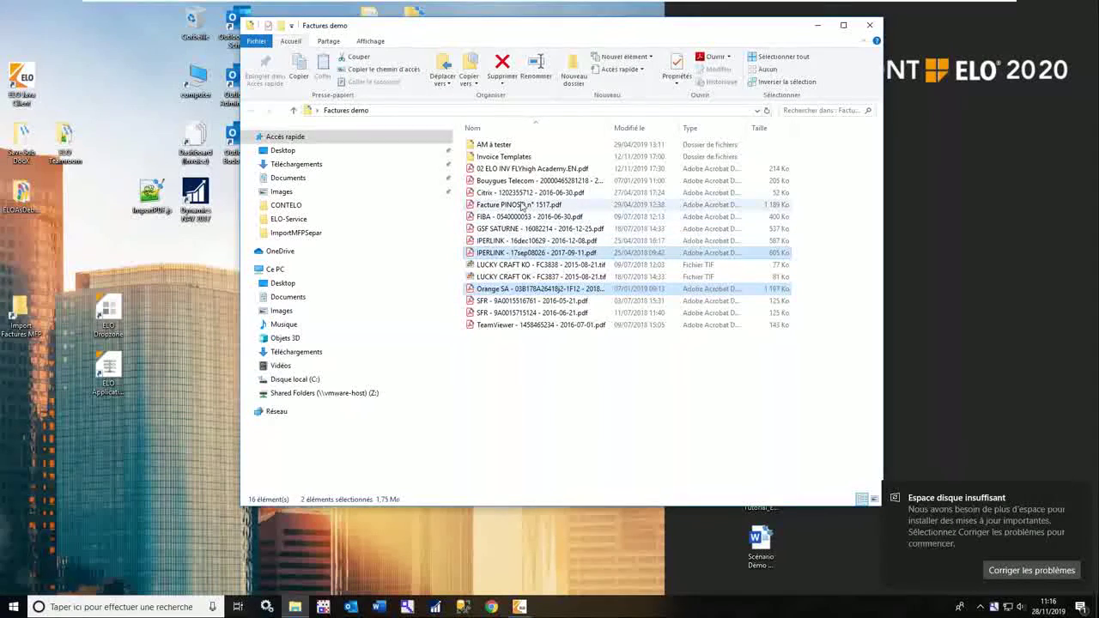
left_click(521, 207, "ctrl")
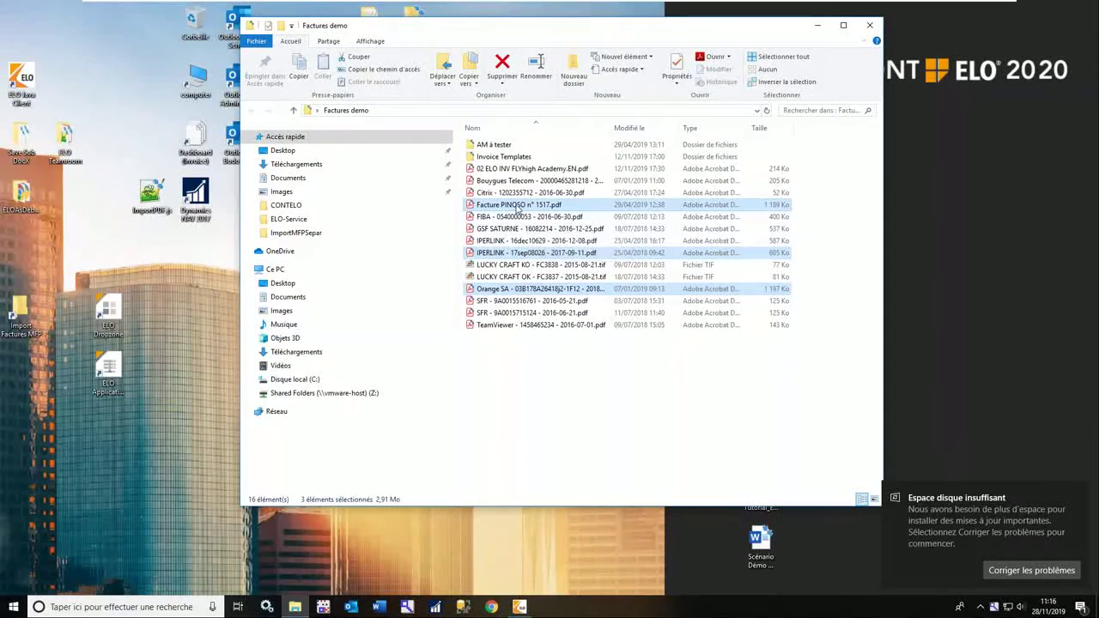
left_click(518, 207, "ctrl")
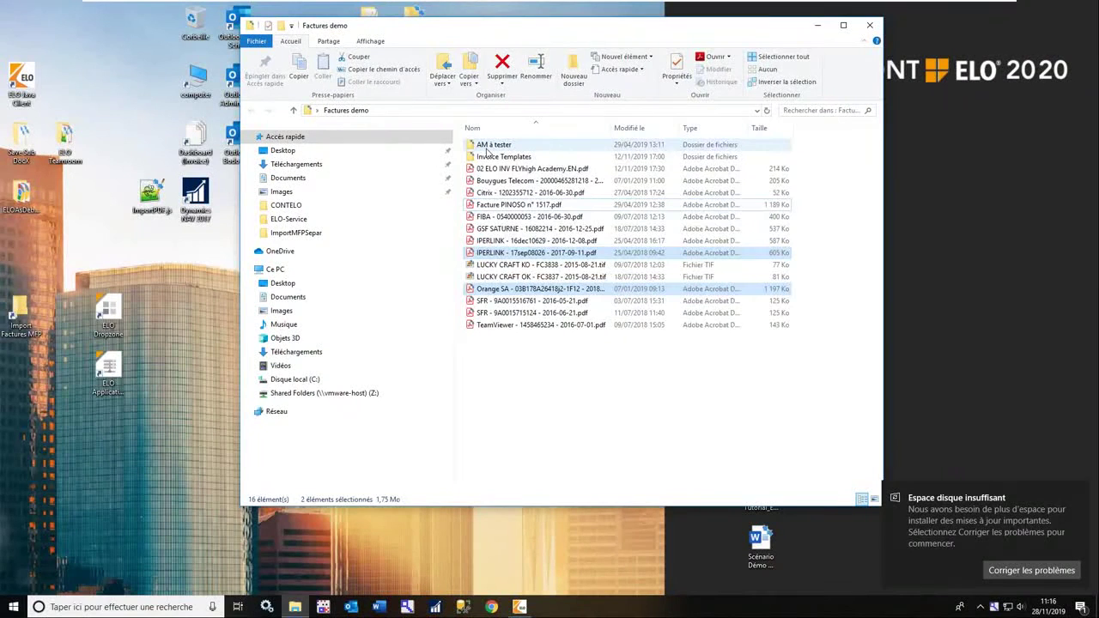
Copy the facture prodis invoice from AM à tester into Factures demo.
double_click(486, 151)
left_click(529, 161)
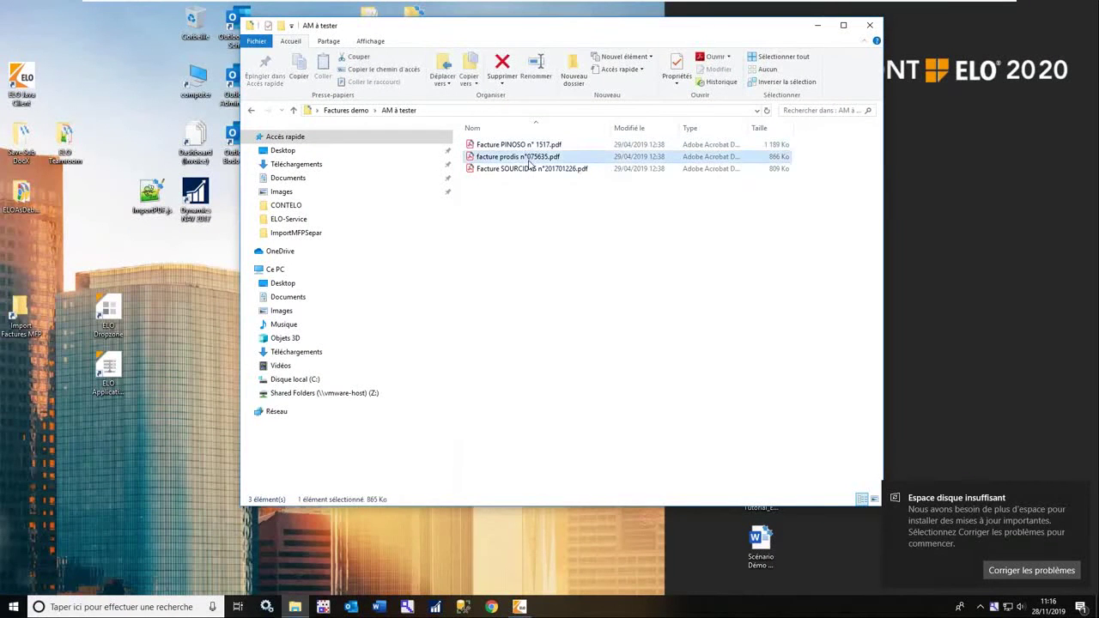
left_click(258, 112)
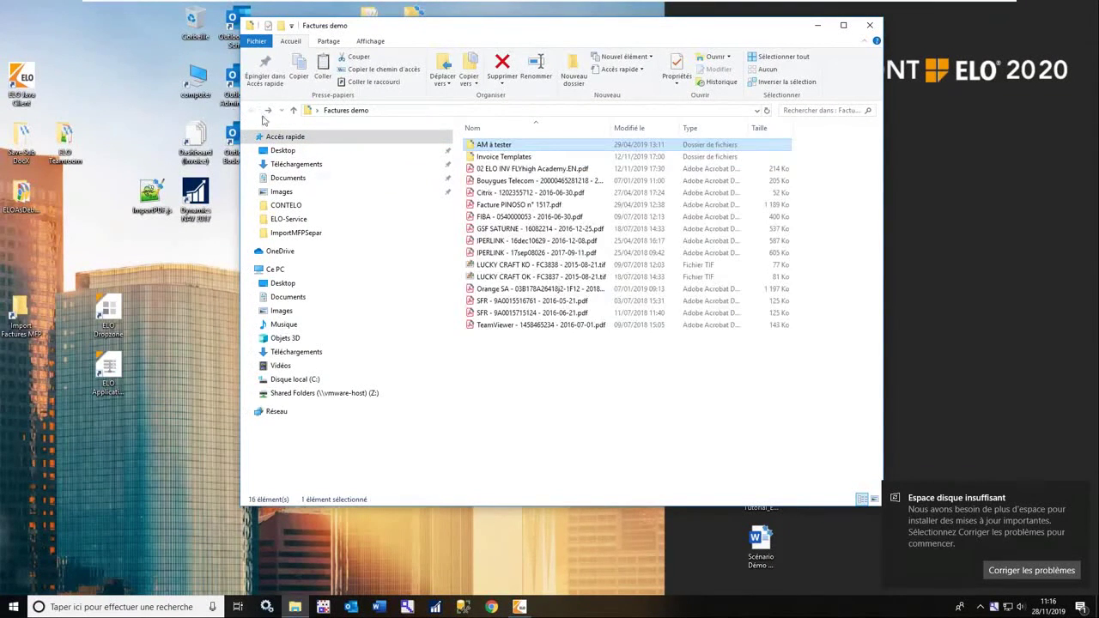
left_click(613, 393)
key("ctrl+v")
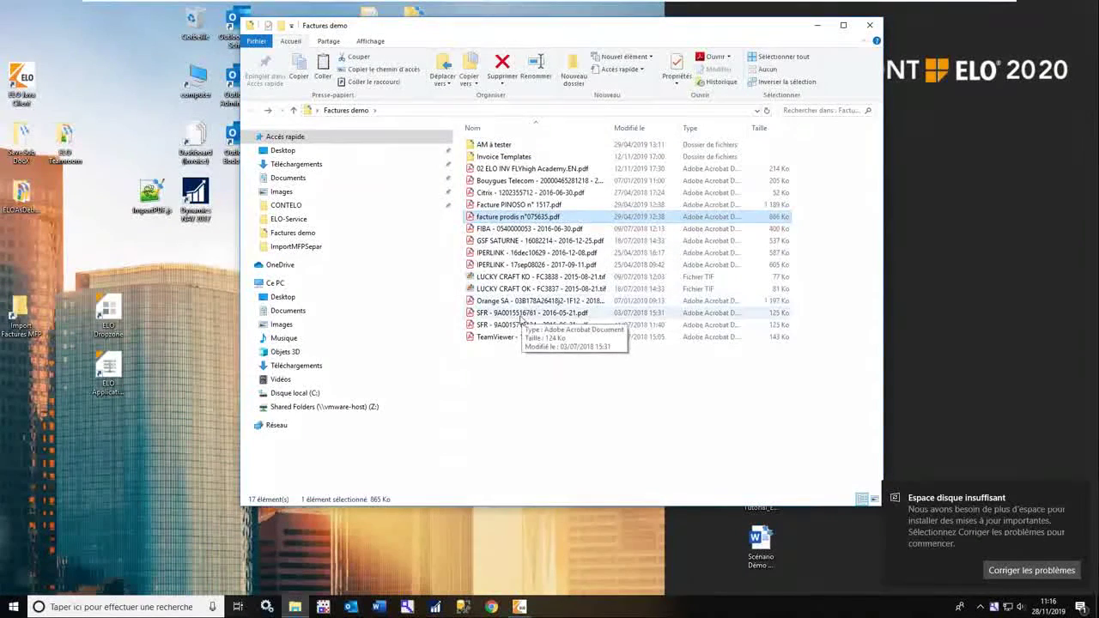
Paste the SFR, TeamViewer and facture prodis invoices into the importMFP folder.
left_click(521, 325)
left_click(519, 337, "shift")
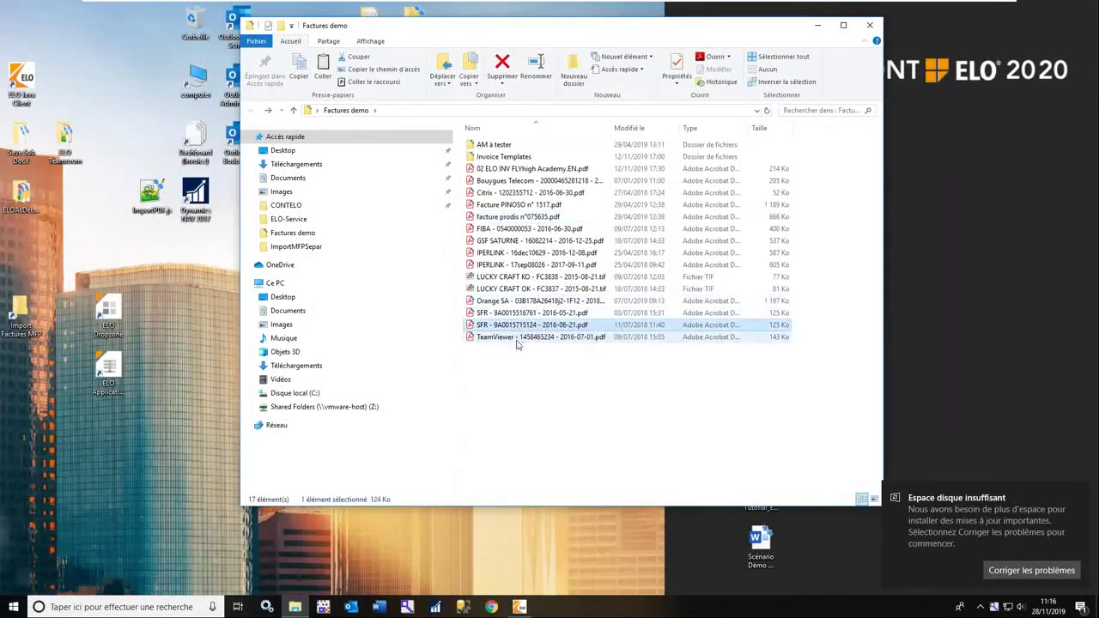
left_click(522, 218, "ctrl")
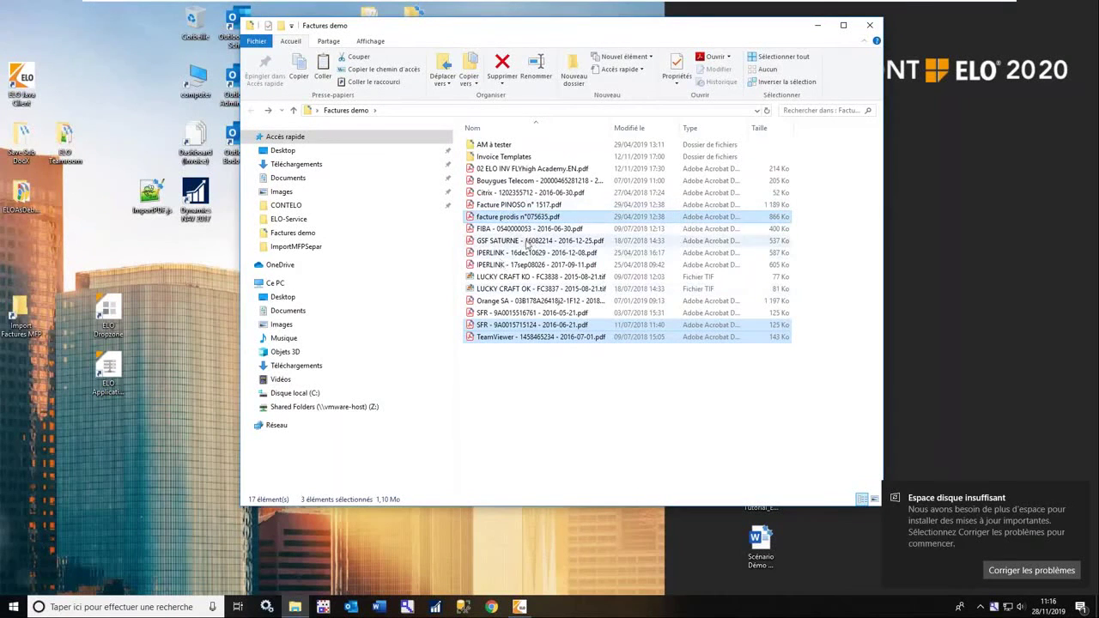
double_click(21, 310)
right_click(532, 216)
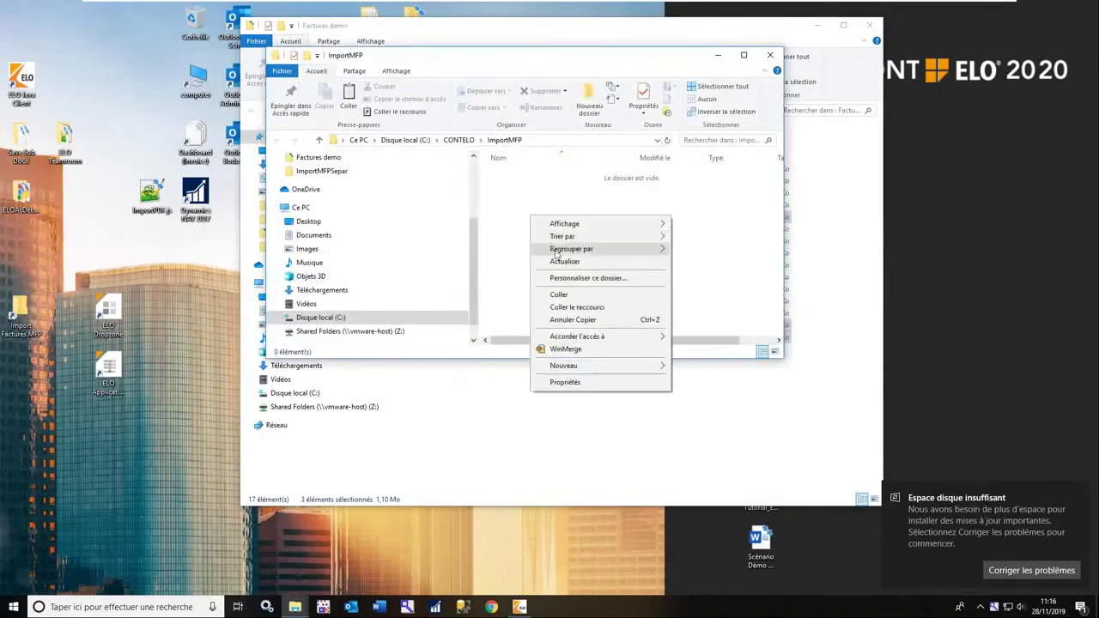
left_click(569, 296)
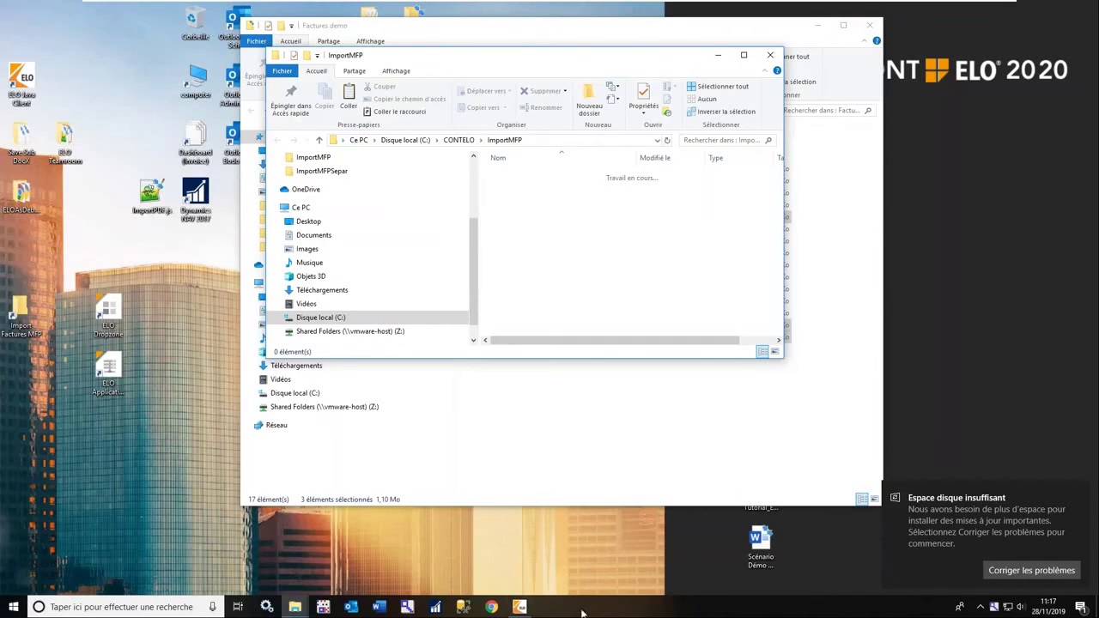
Bring the ELO Archive window to the front and dismiss the low disk space notification.
mouse_move(518, 609)
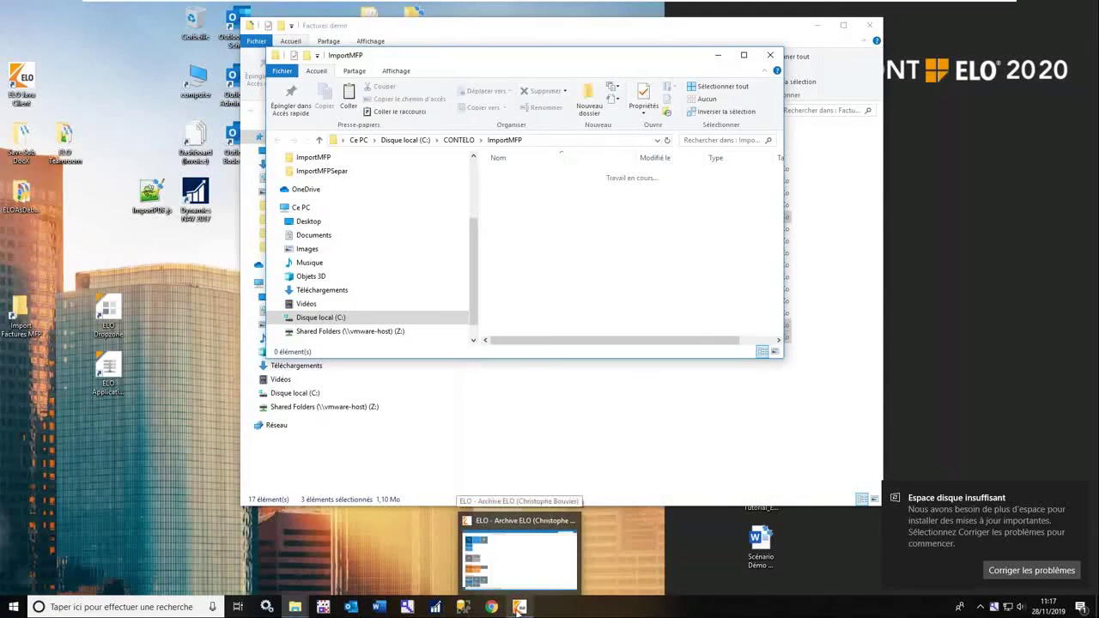
left_click(519, 562)
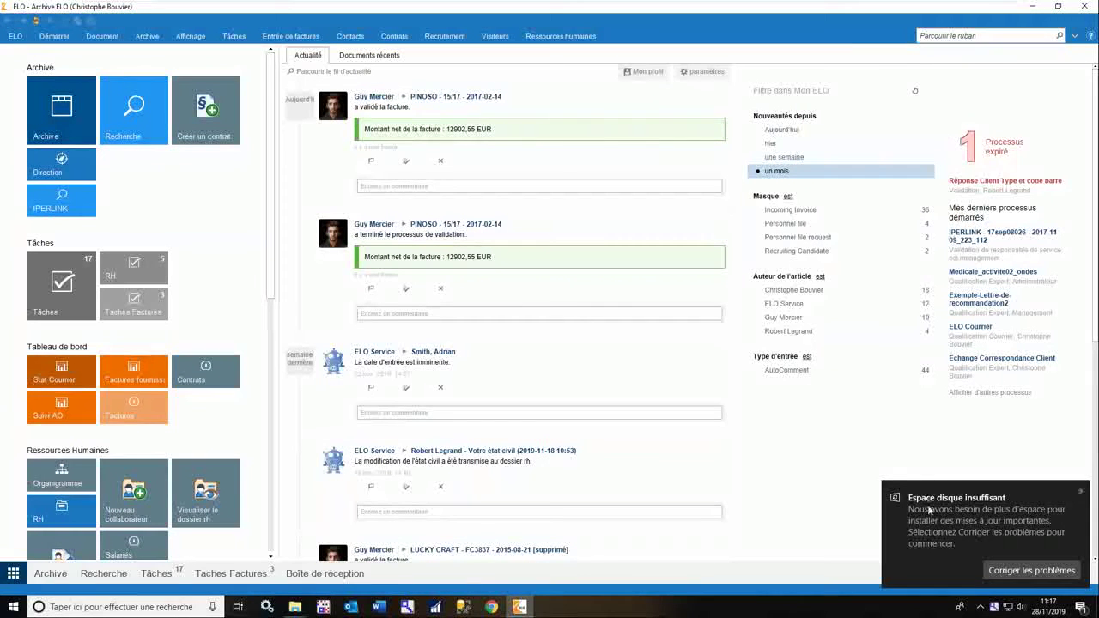
left_click(1080, 493)
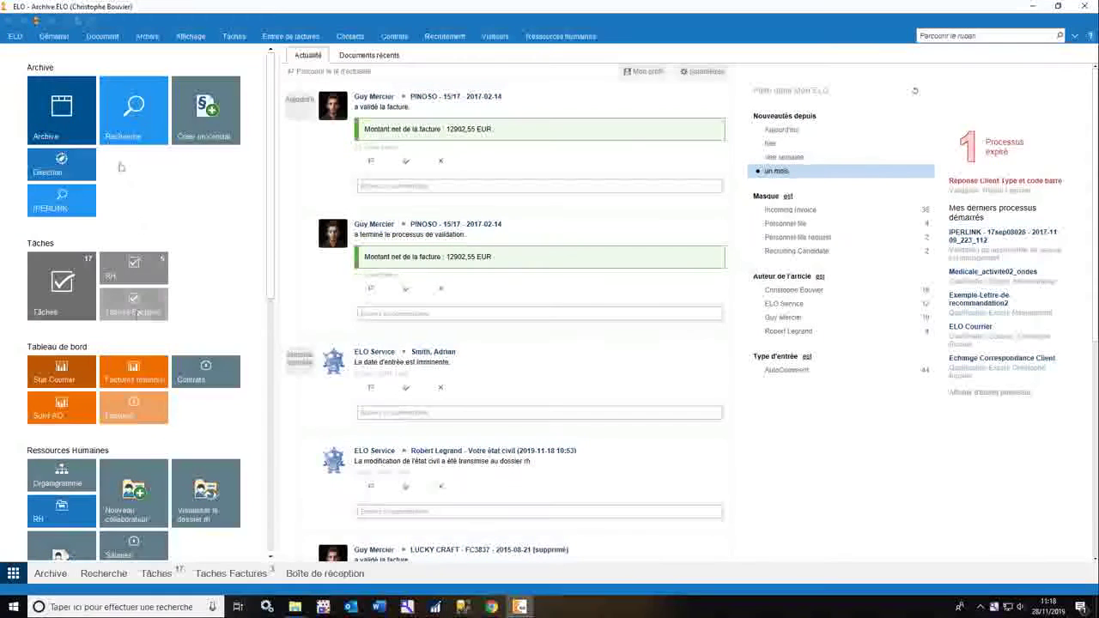
left_click(72, 110)
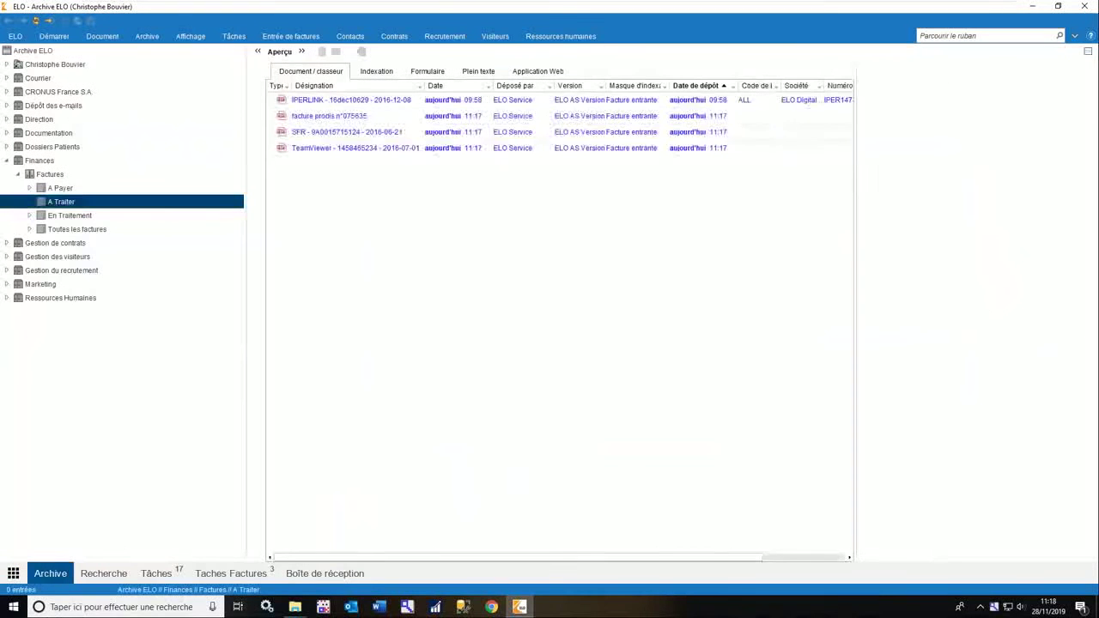
left_click(14, 572)
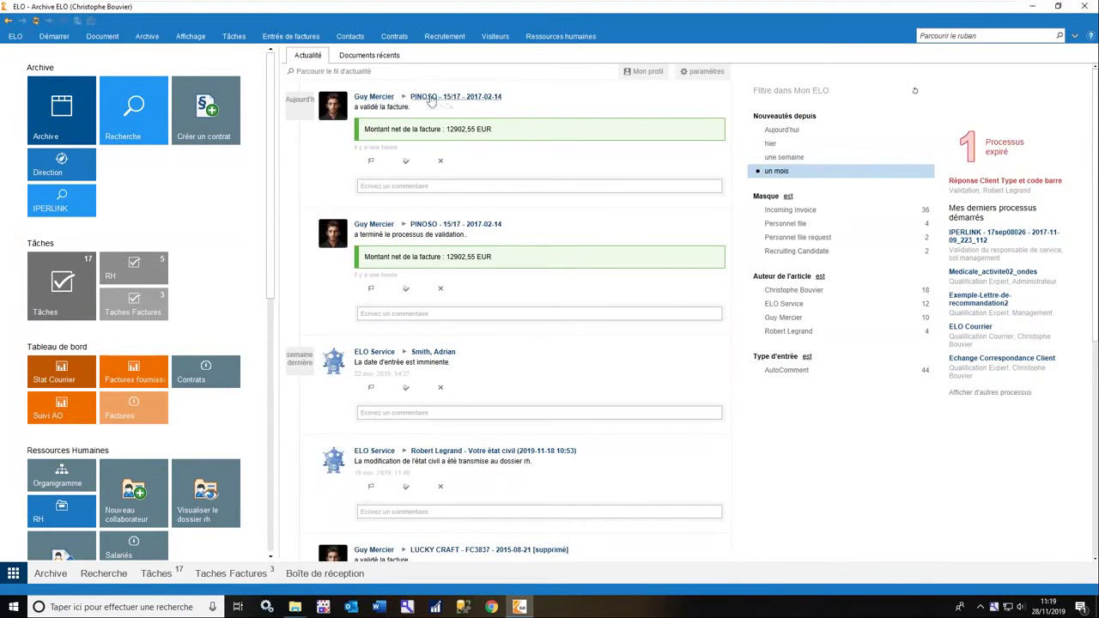
Post 'le montant me semble élevé' on the PINOSO entry and go to the A Traiter folder.
left_click(424, 187)
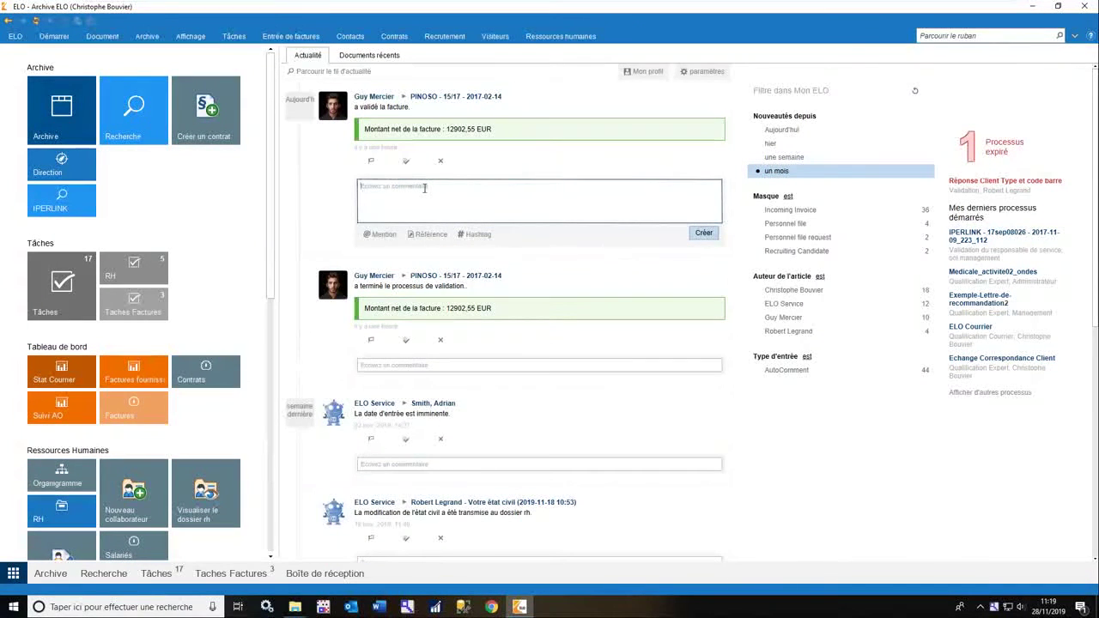
type("le m")
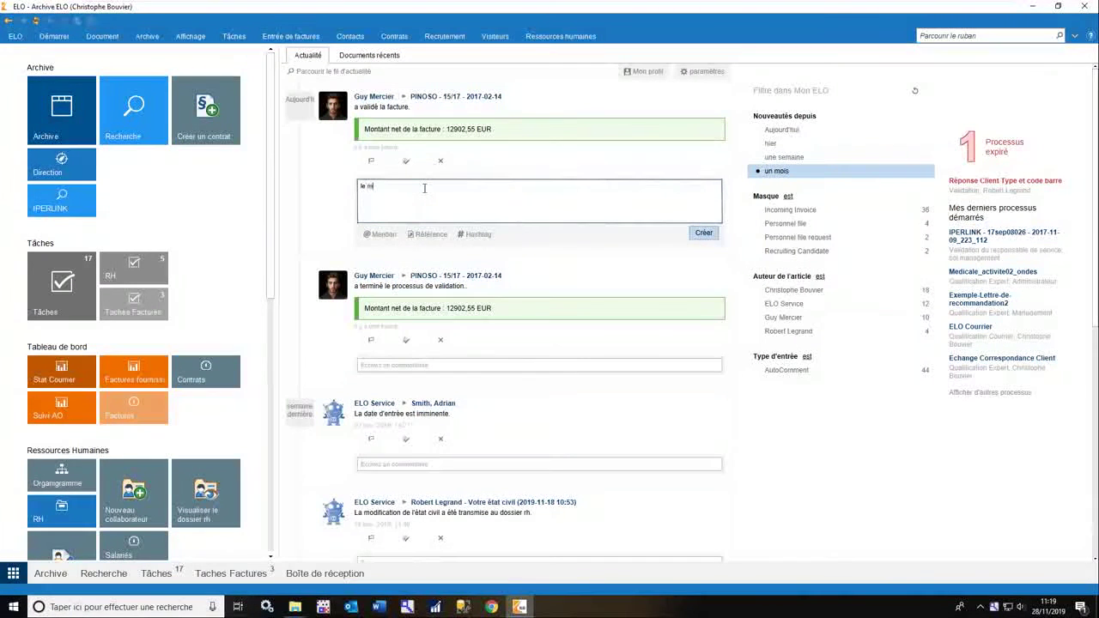
type("ontant me semble élevé")
left_click(704, 233)
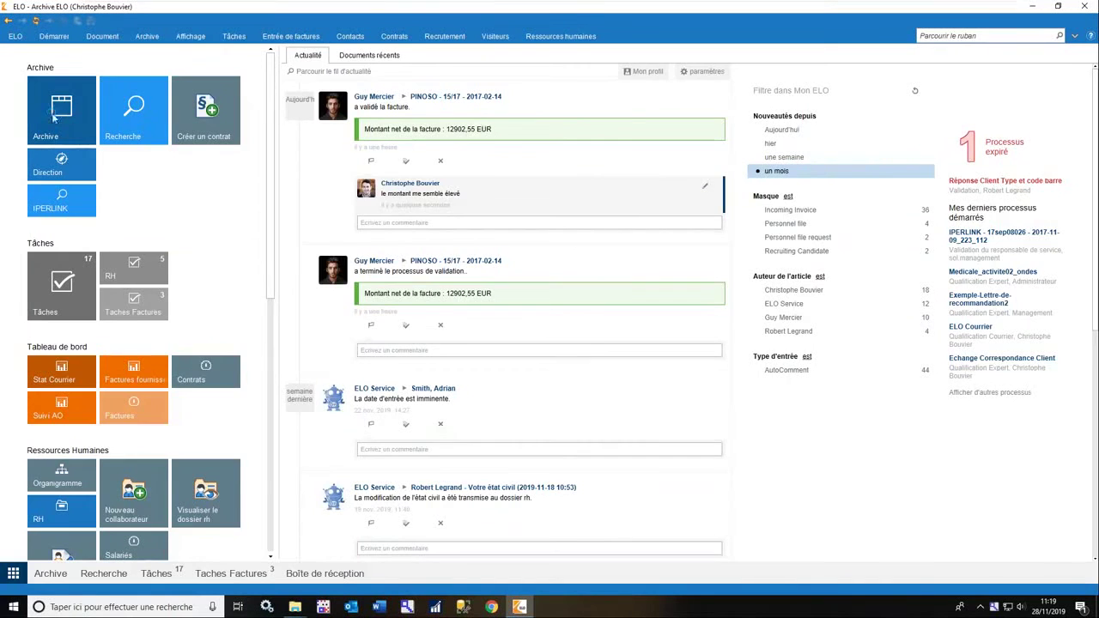
left_click(53, 119)
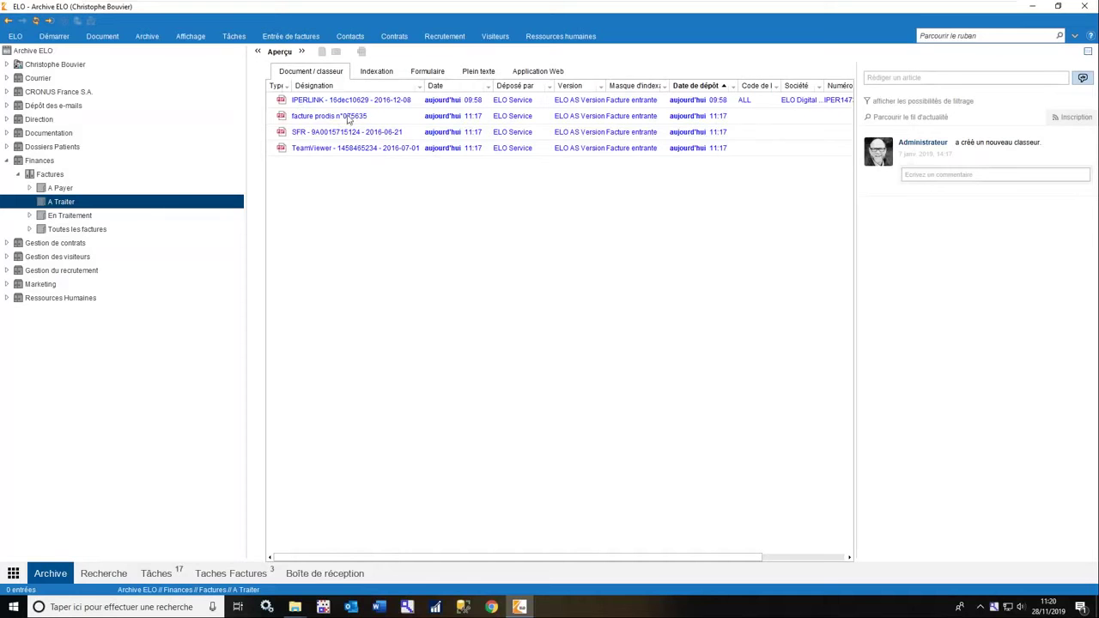
Select the facture prodis n°075635 invoice in the A Traiter list.
left_click(477, 116)
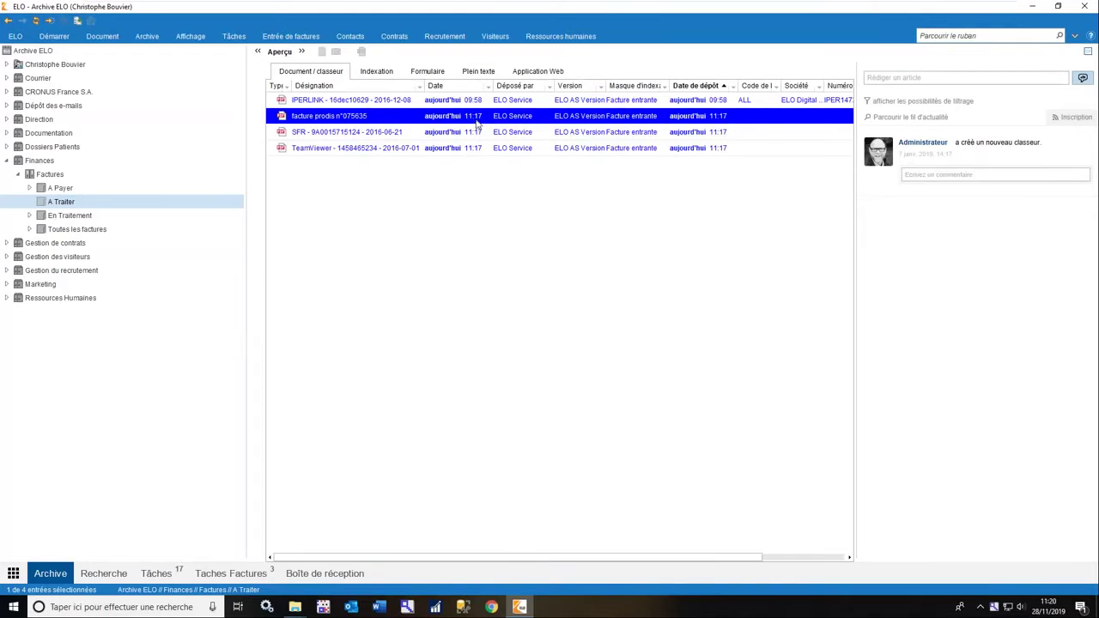
Stamp the prodis invoice Approuvé and highlight invoice number FA075635 in yellow.
double_click(477, 122)
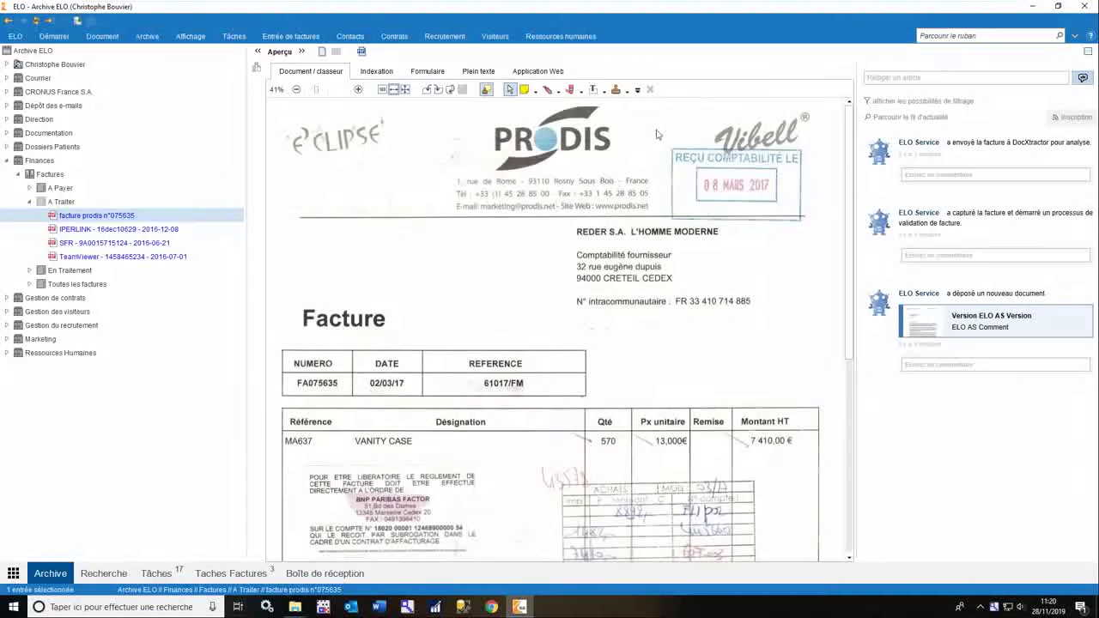
left_click(628, 91)
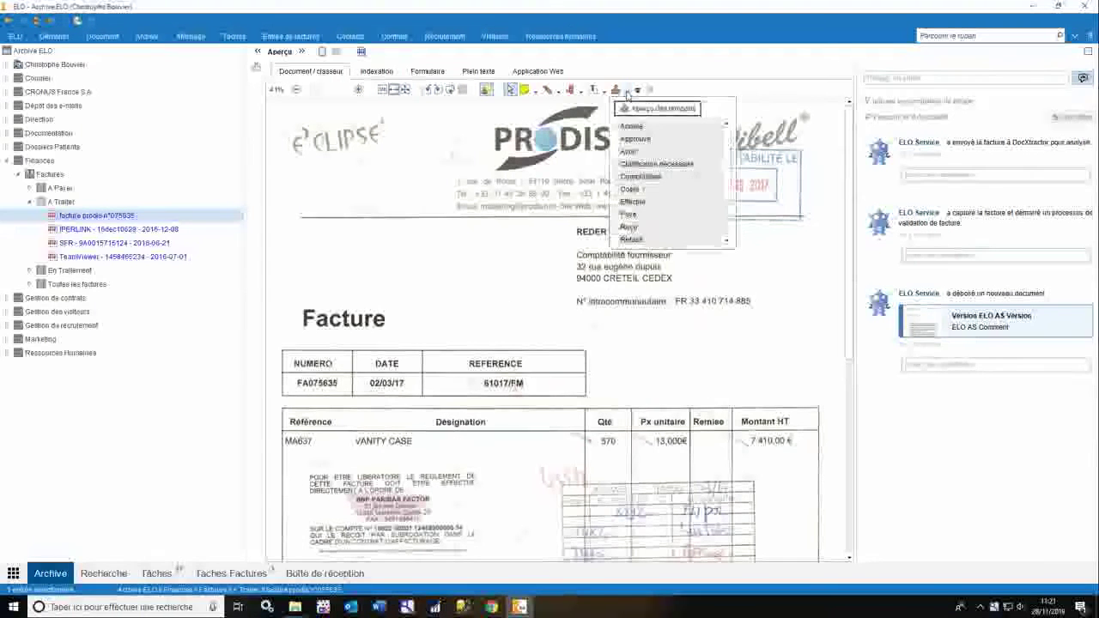
left_click(642, 152)
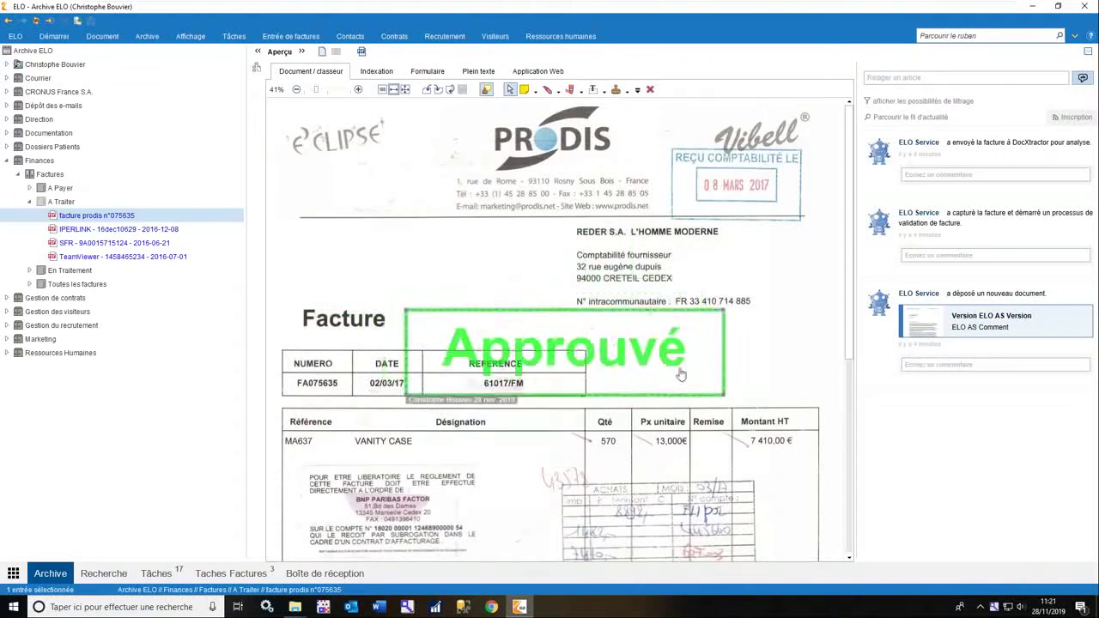
left_click(430, 378)
left_click(581, 91)
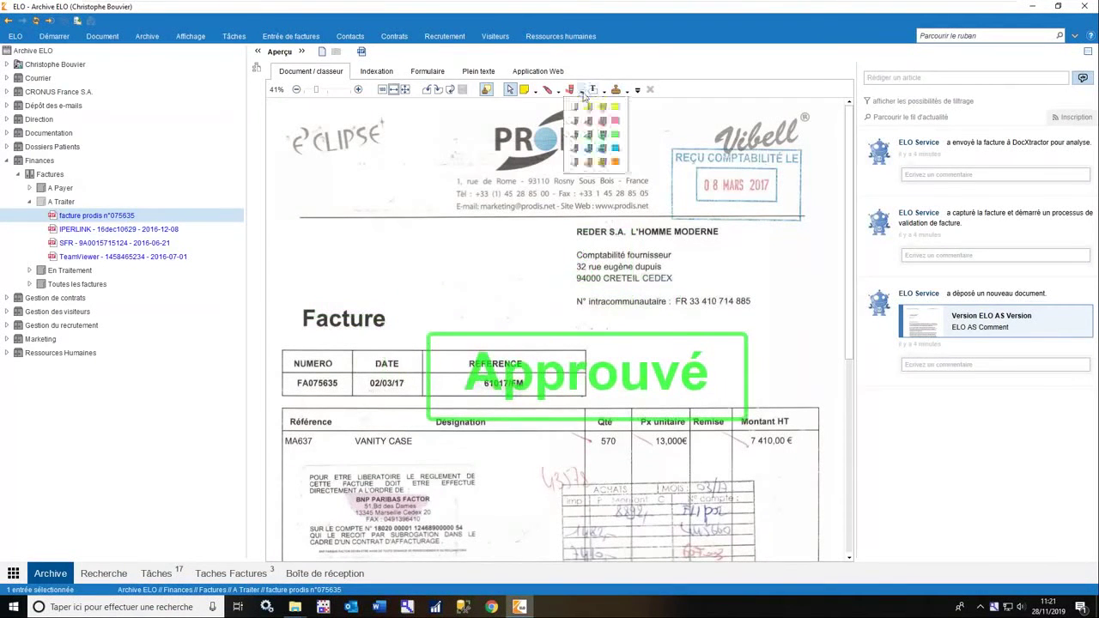
left_click(575, 108)
left_click_drag(297, 384, 348, 386)
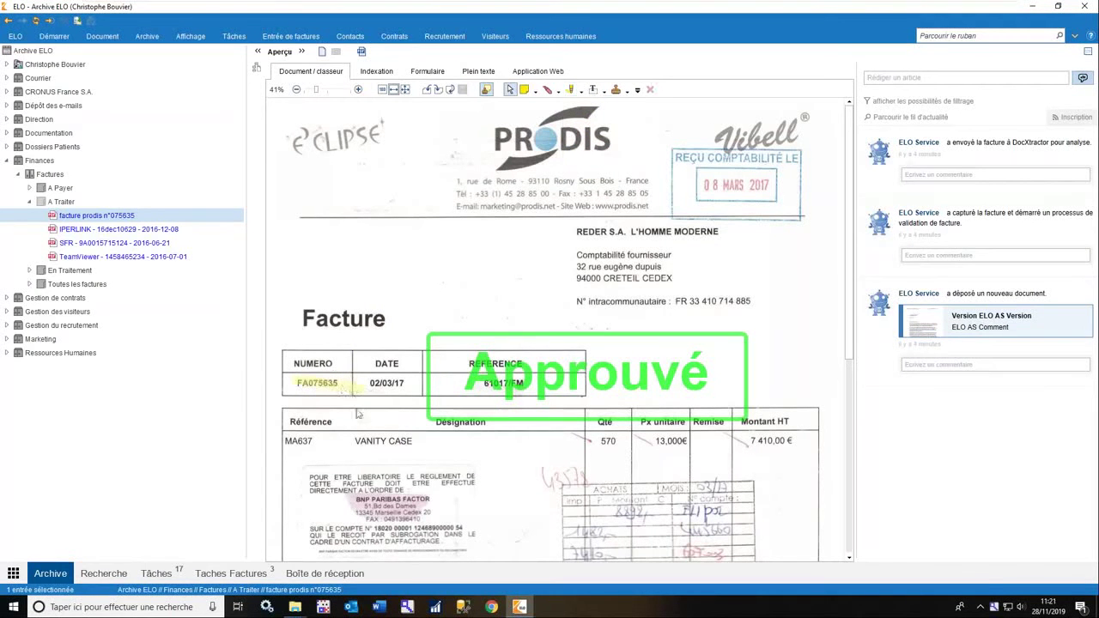
Hide the invoice annotations and open the PRODIS invoice's Indexation form.
left_click(486, 90)
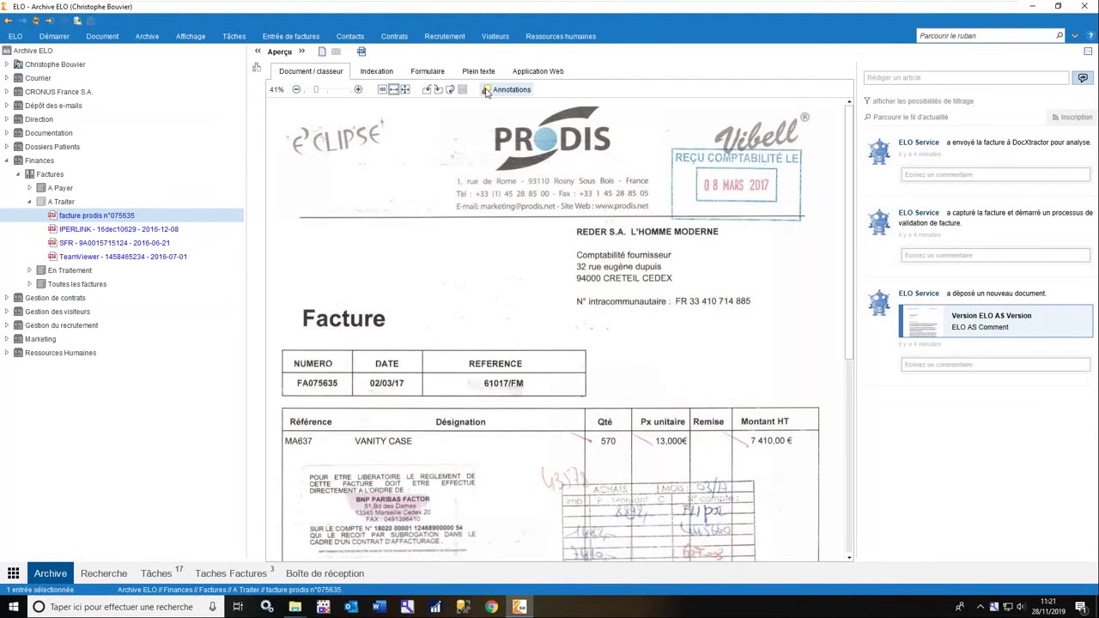
left_click(486, 90)
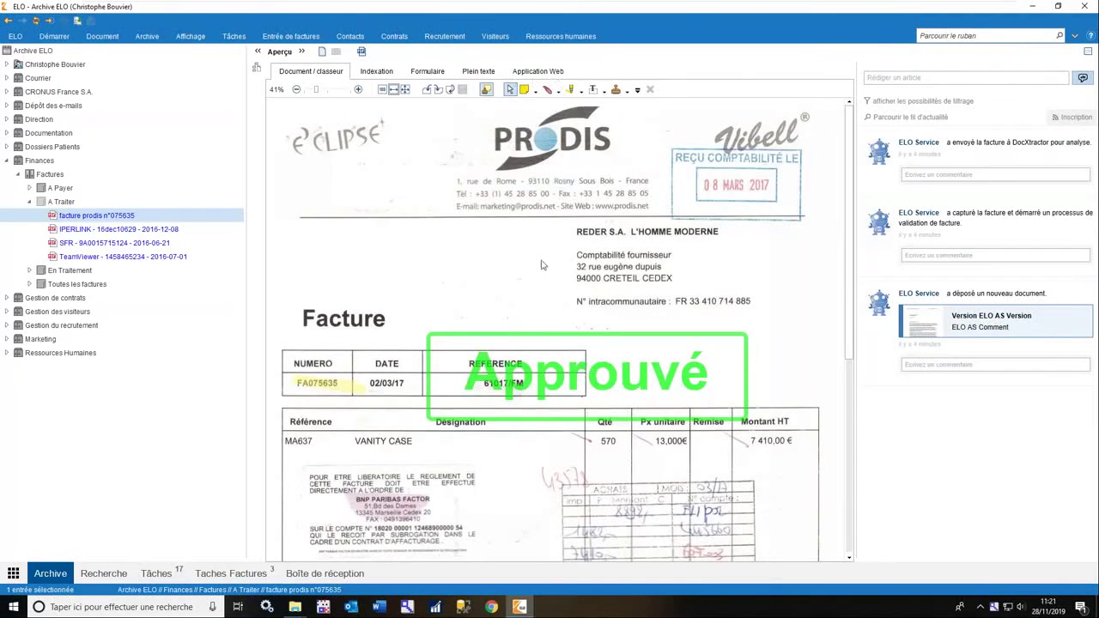
left_click(486, 90)
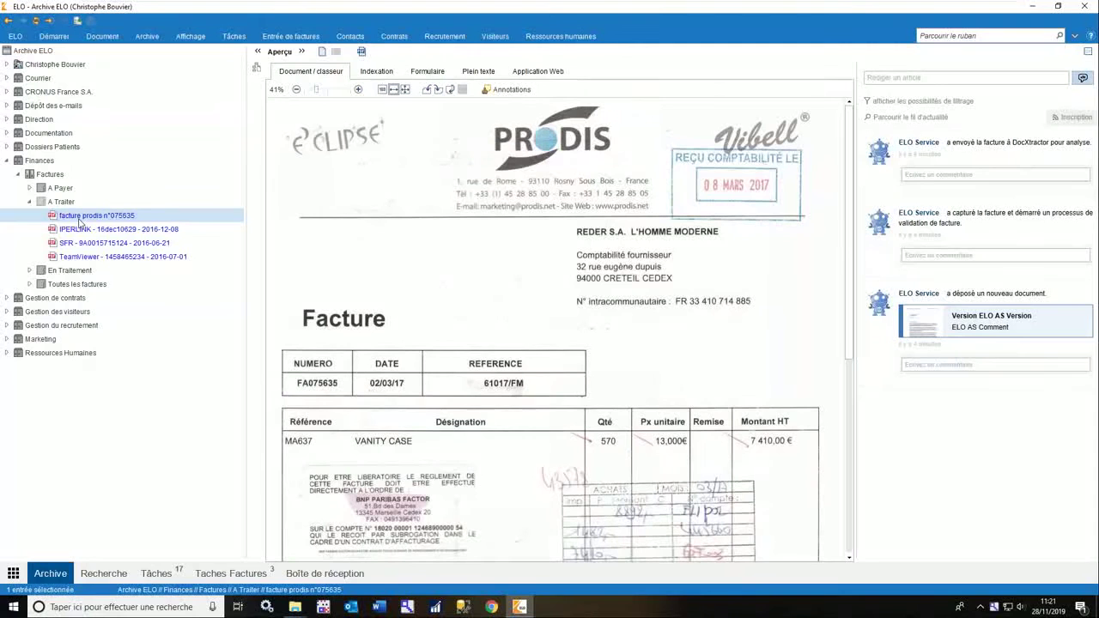
right_click(80, 221)
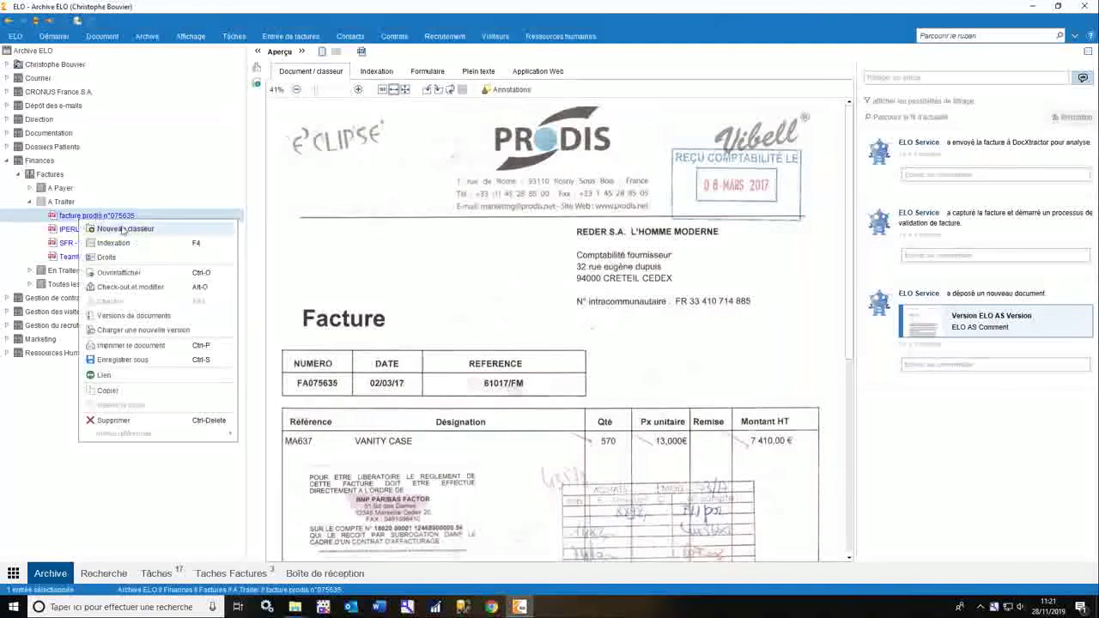
left_click(126, 249)
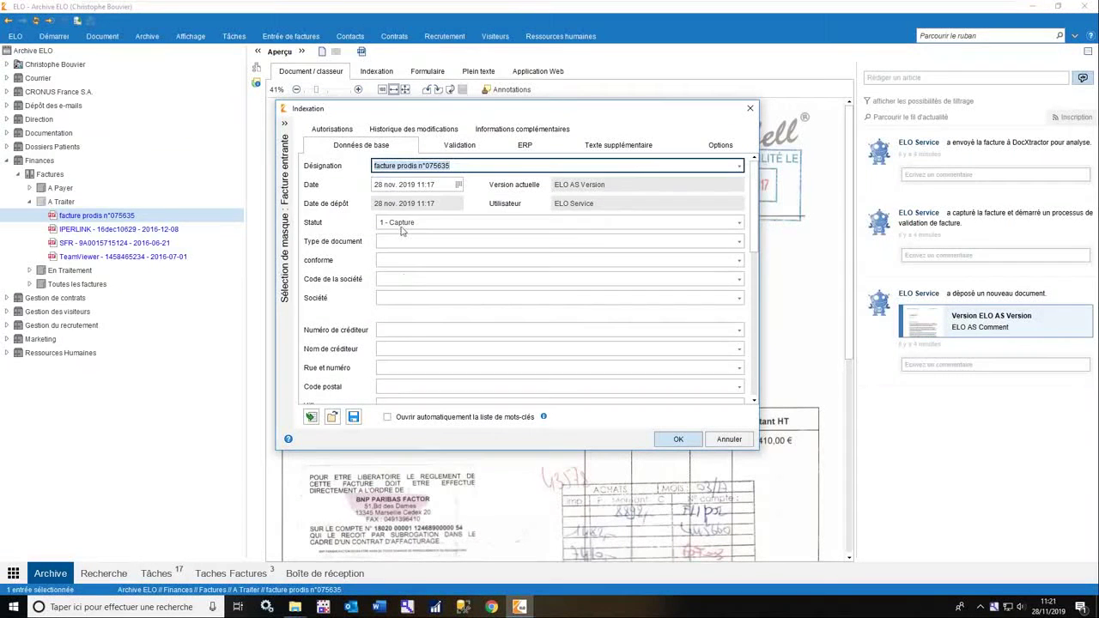
scroll(428, 209, "down", 1)
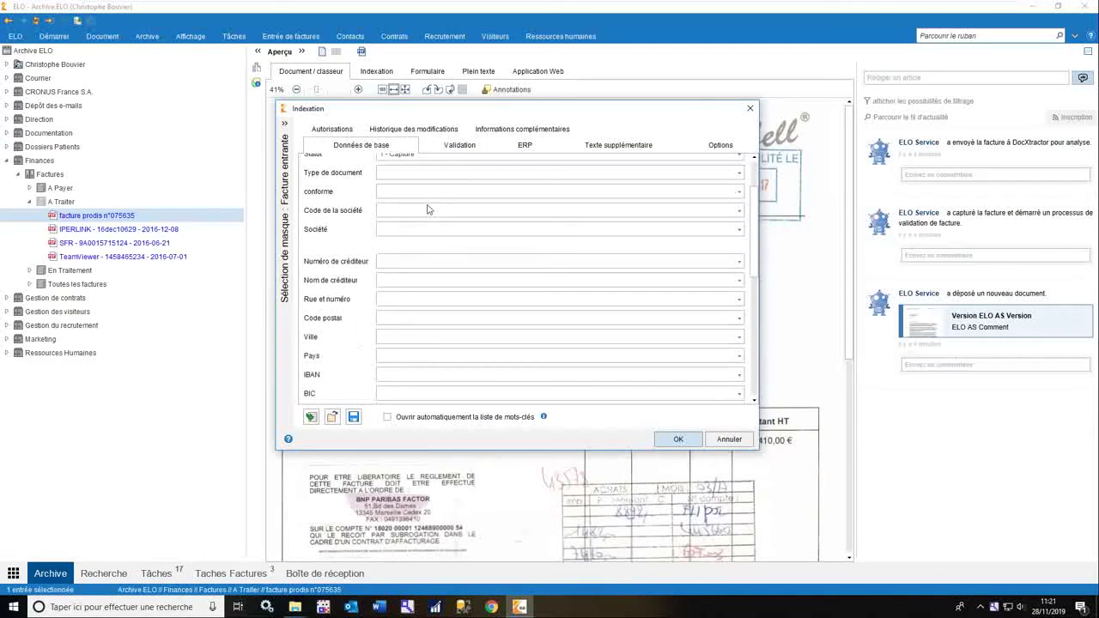
scroll(453, 306, "down", 1)
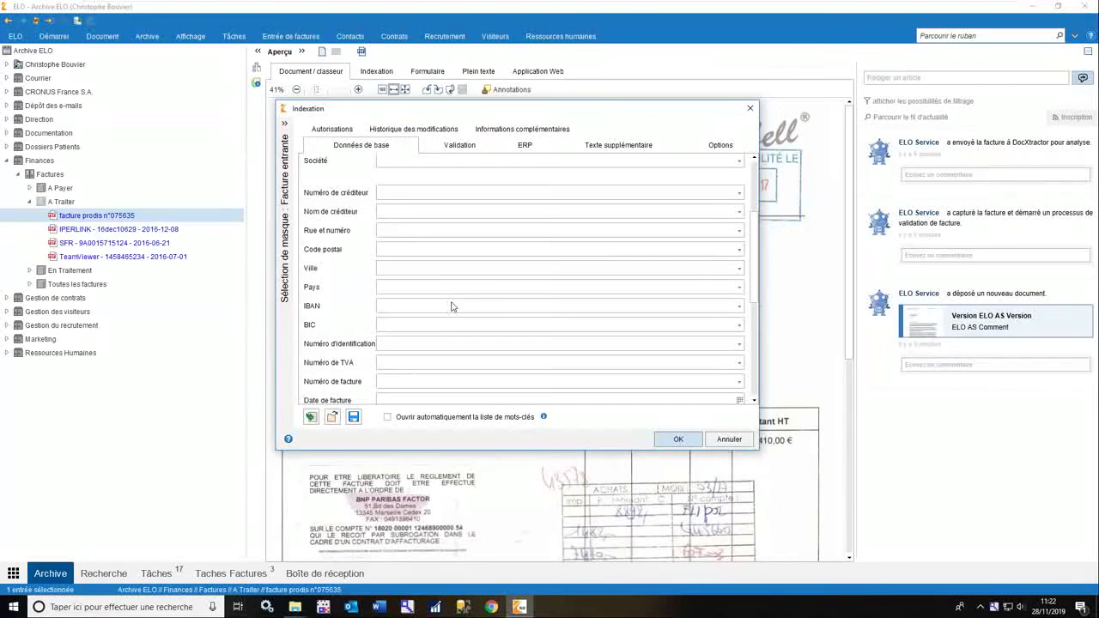
left_click(735, 443)
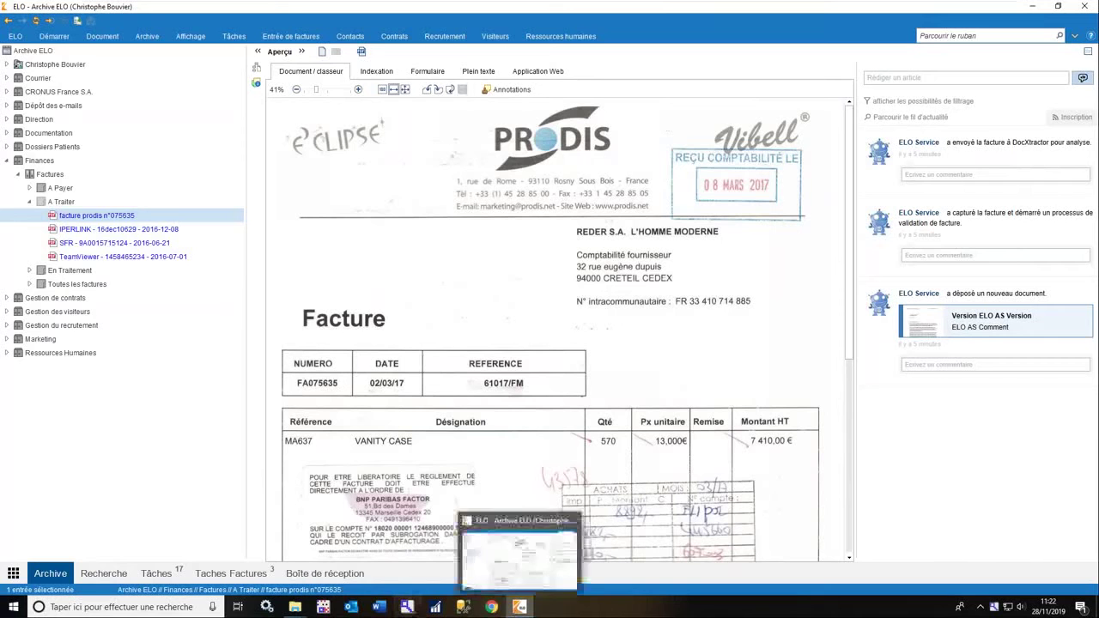
Show the Web Verifier task list in a maximized Chrome window.
left_click(491, 607)
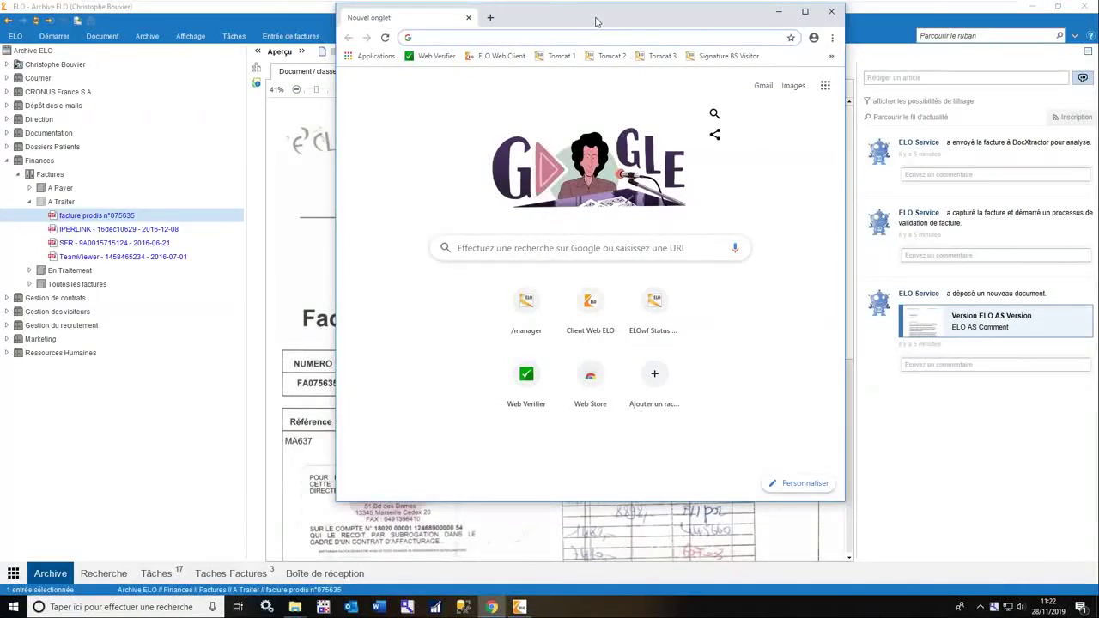
left_click(433, 56)
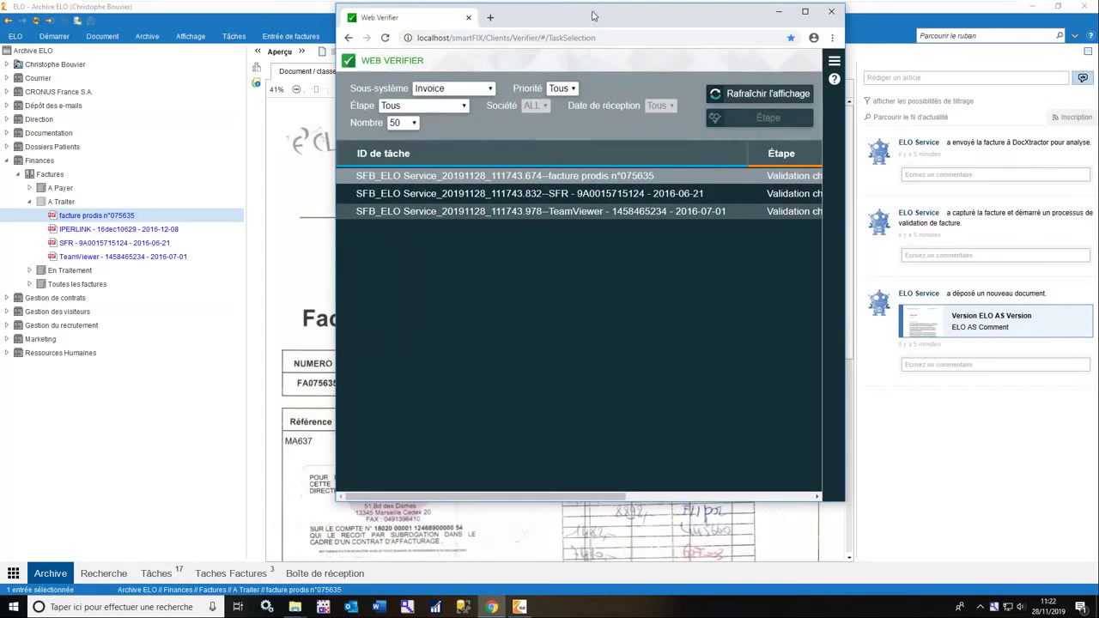
double_click(651, 19)
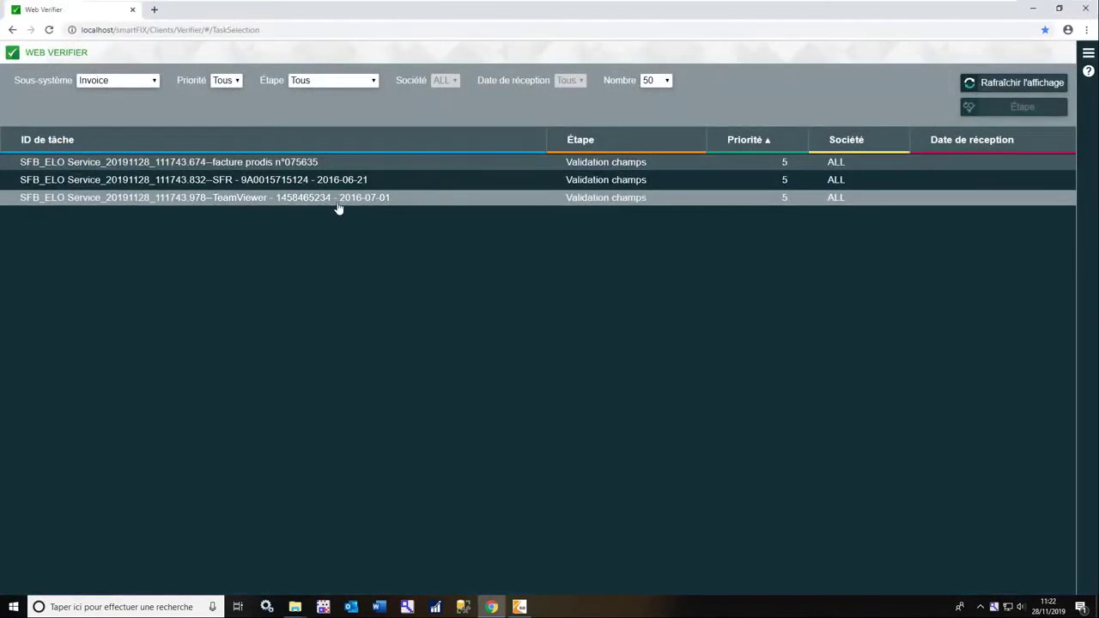
left_click(338, 207)
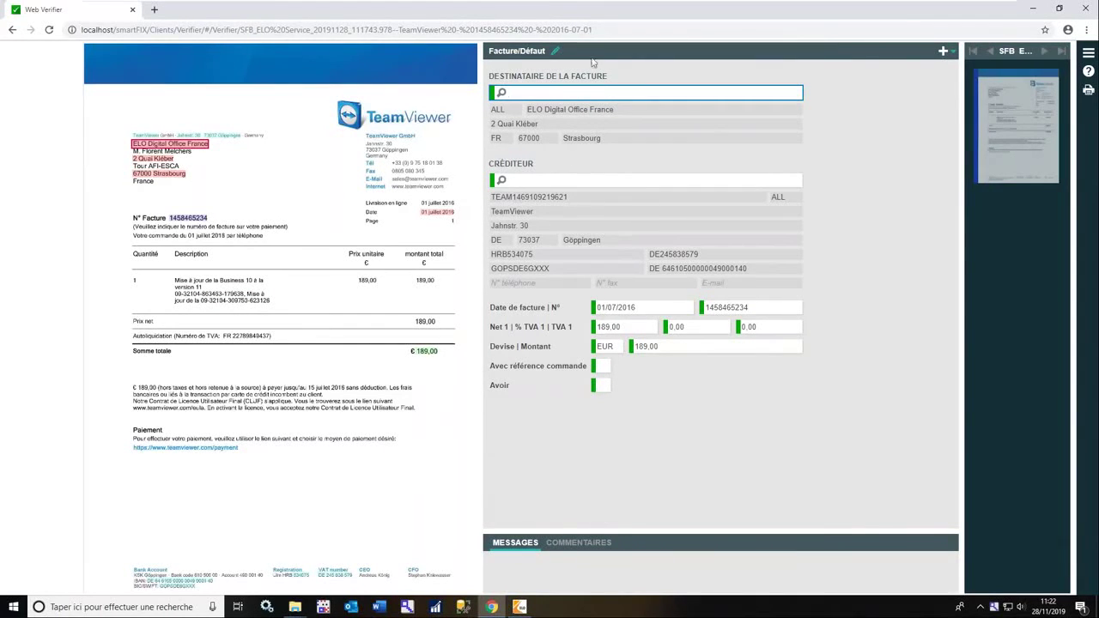
left_click(536, 93)
scroll(309, 580, "up", 4)
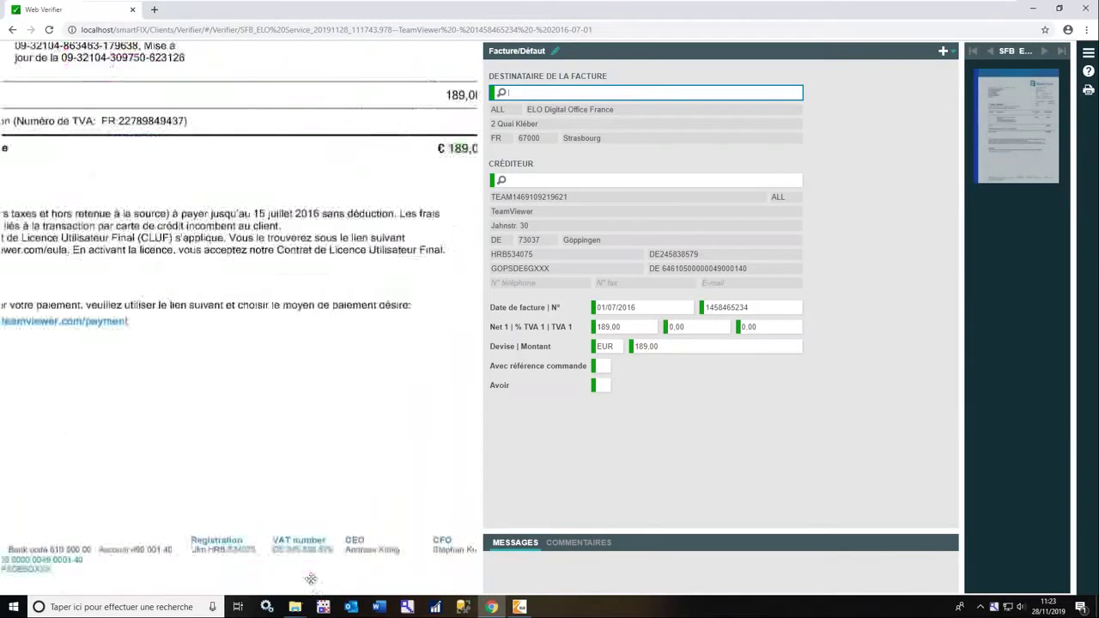
left_click_drag(138, 570, 188, 577)
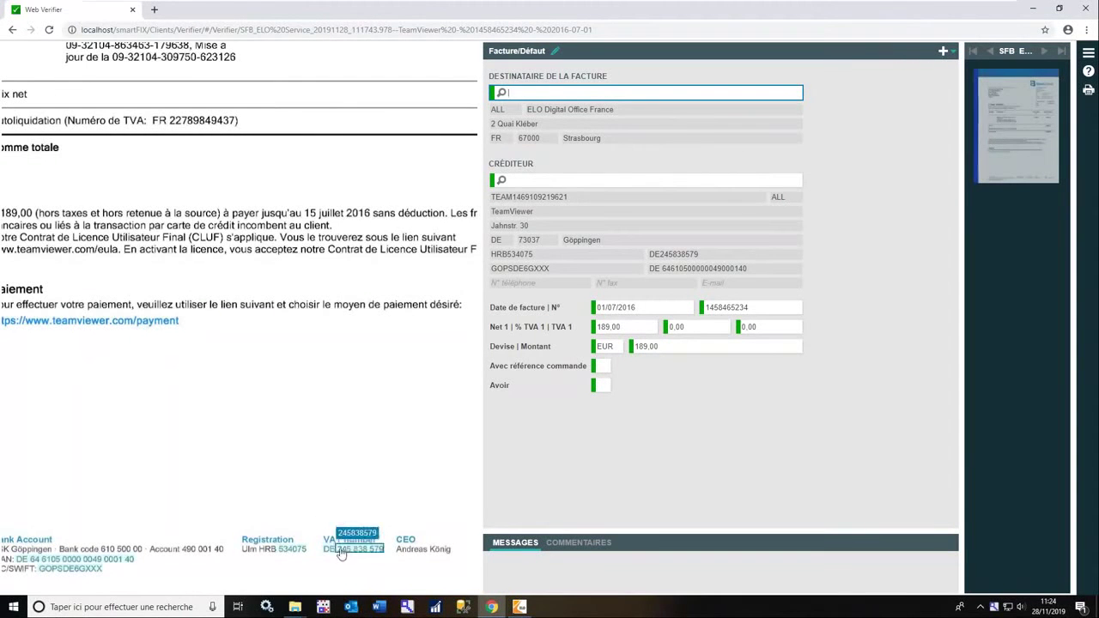
scroll(307, 471, "down", 2)
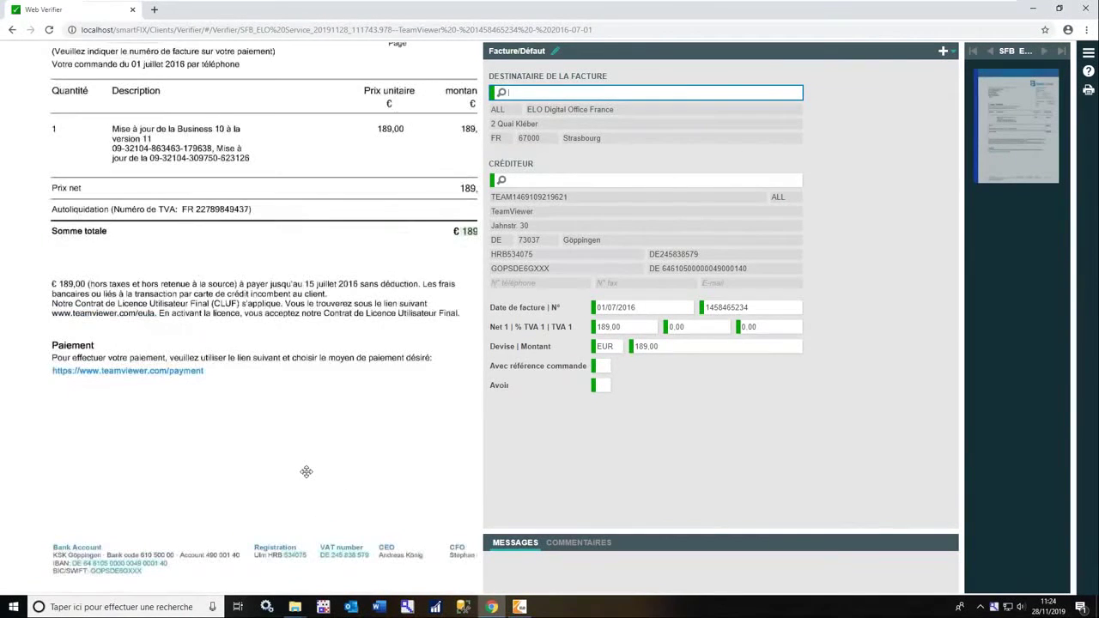
scroll(307, 471, "down", 1)
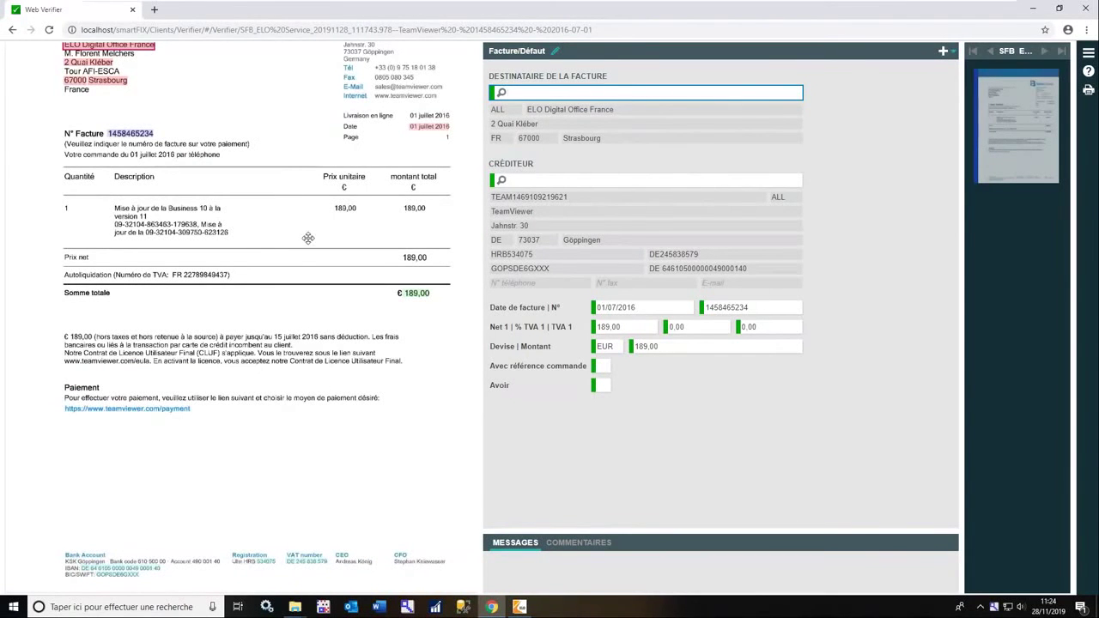
scroll(291, 280, "up", 1)
scroll(291, 280, "up", 2)
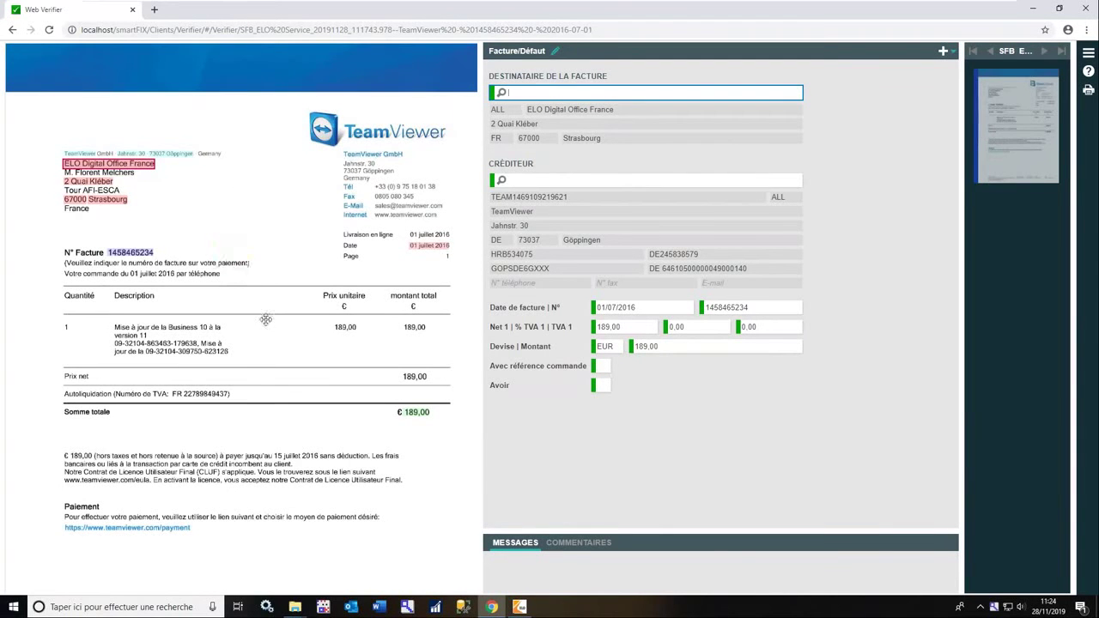
scroll(258, 303, "down", 2)
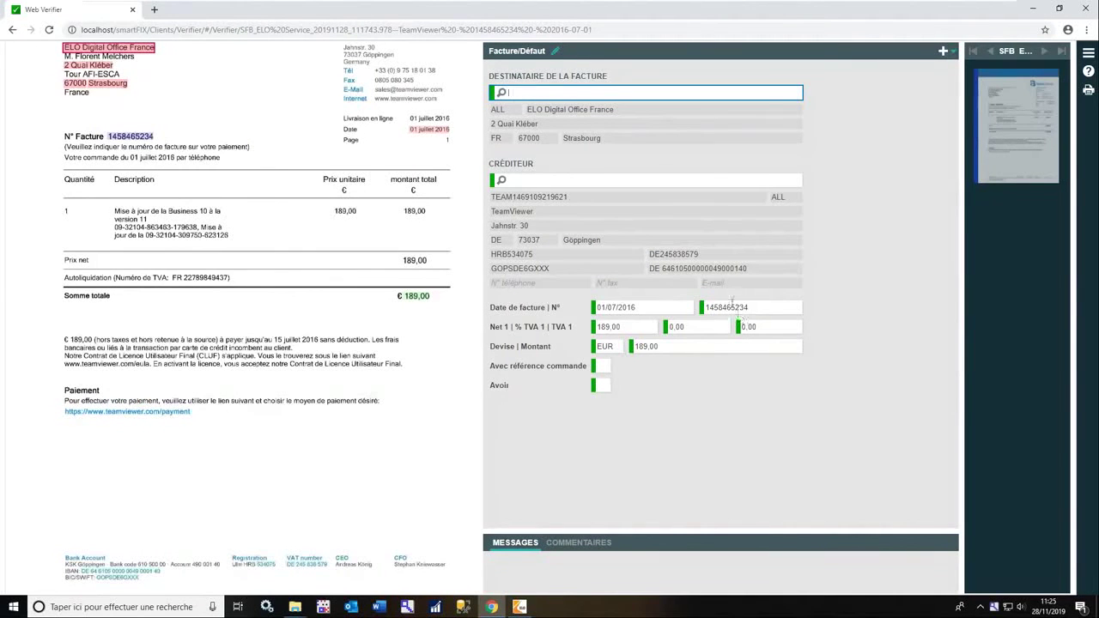
left_click(658, 307)
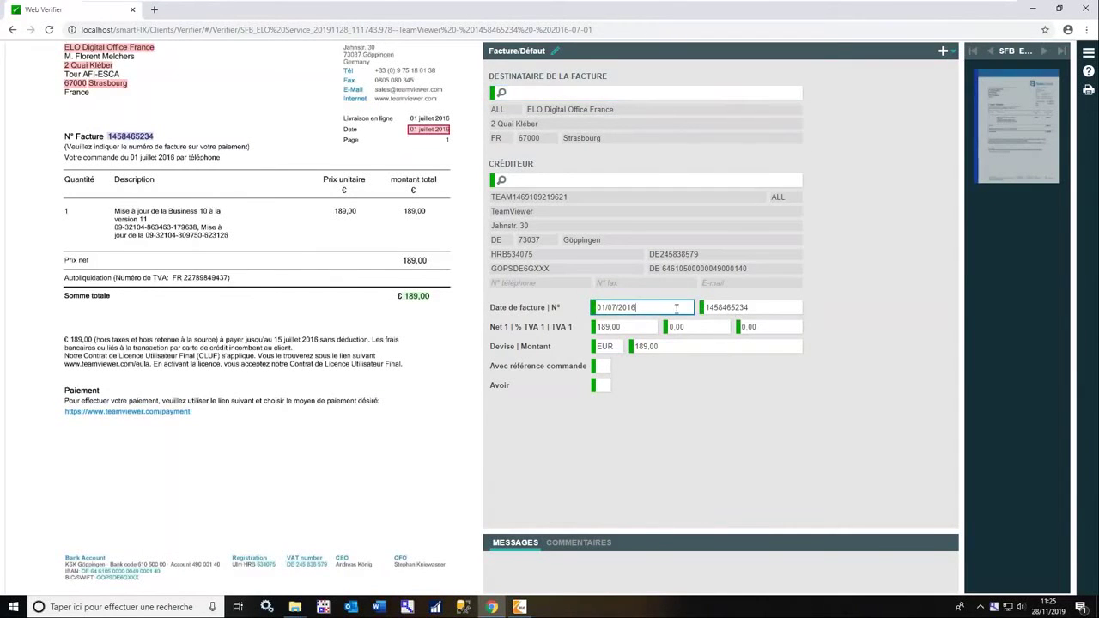
Check the invoice number field and submit the validated TeamViewer invoice.
key("Tab")
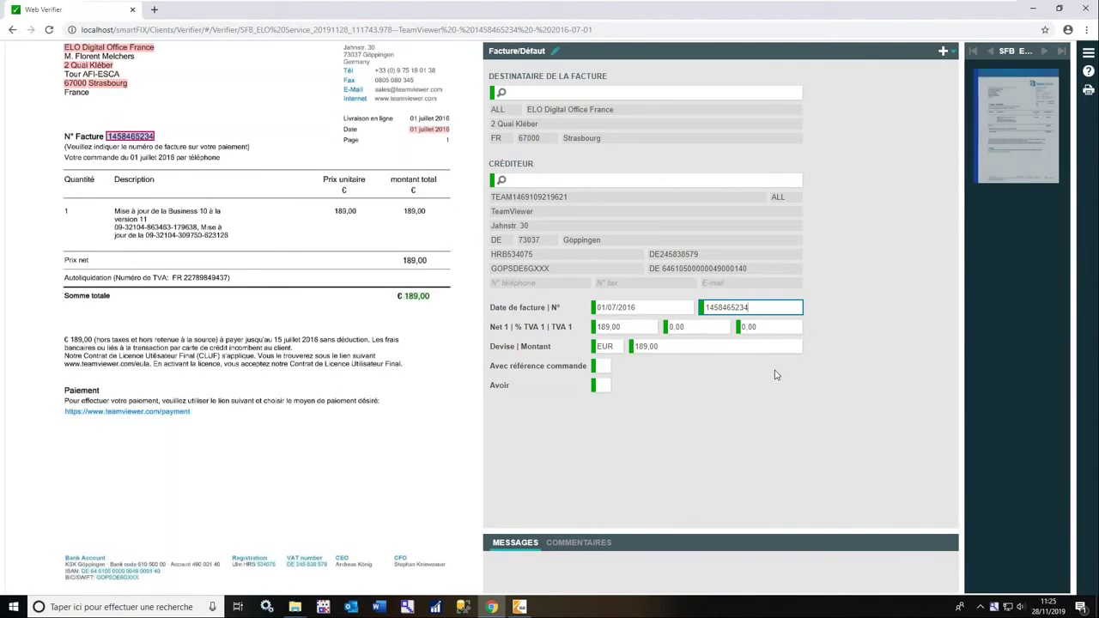
key("Return")
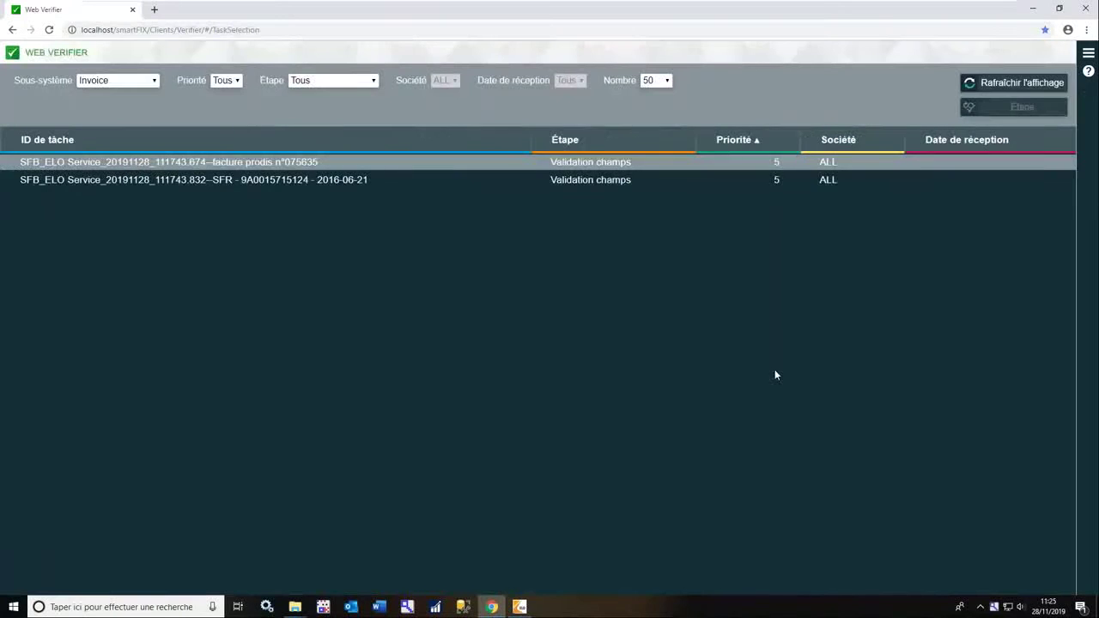
Open the SFR invoice task, review its recipient and amounts, and submit it.
left_click(362, 183)
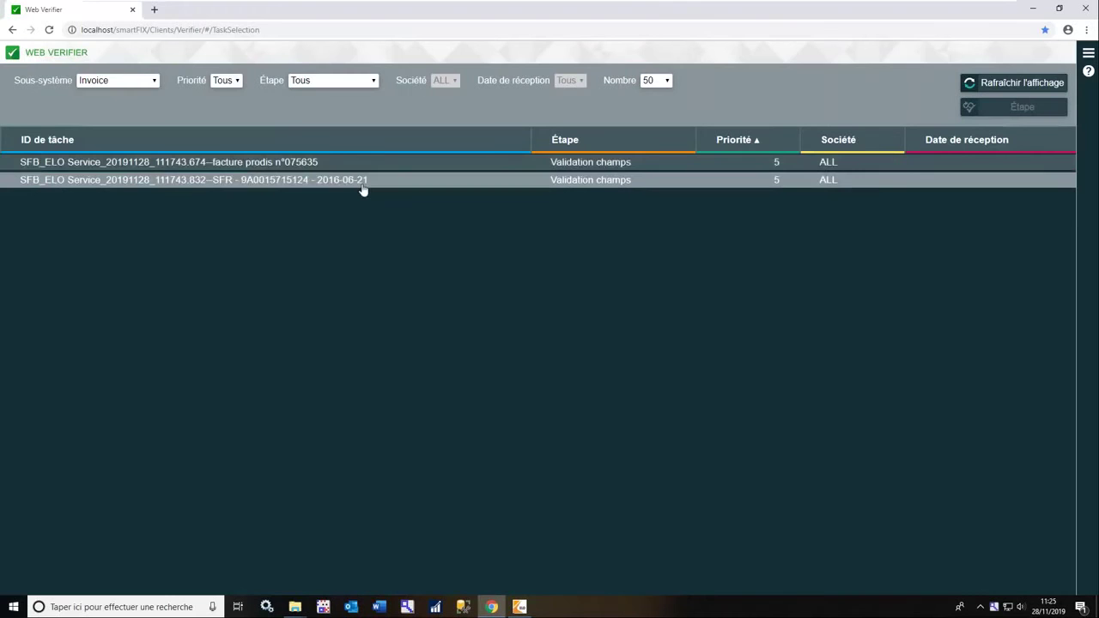
double_click(362, 185)
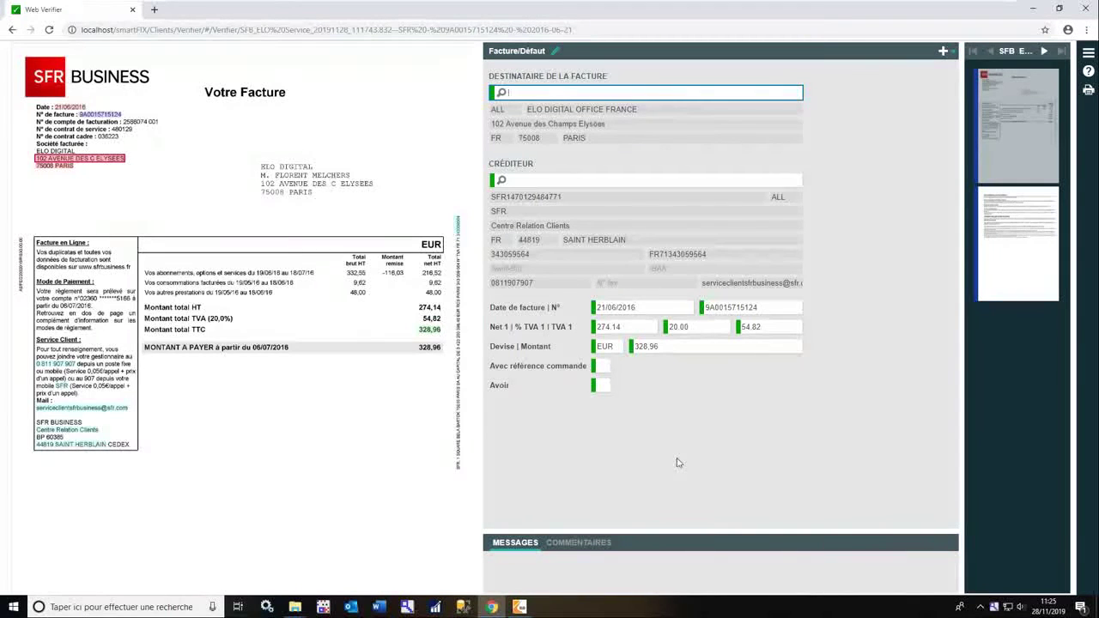
key("Return")
Open PRODIS invoice FA075635 in Web Verifier and check its order line 61017 for 7 410,00.
double_click(517, 163)
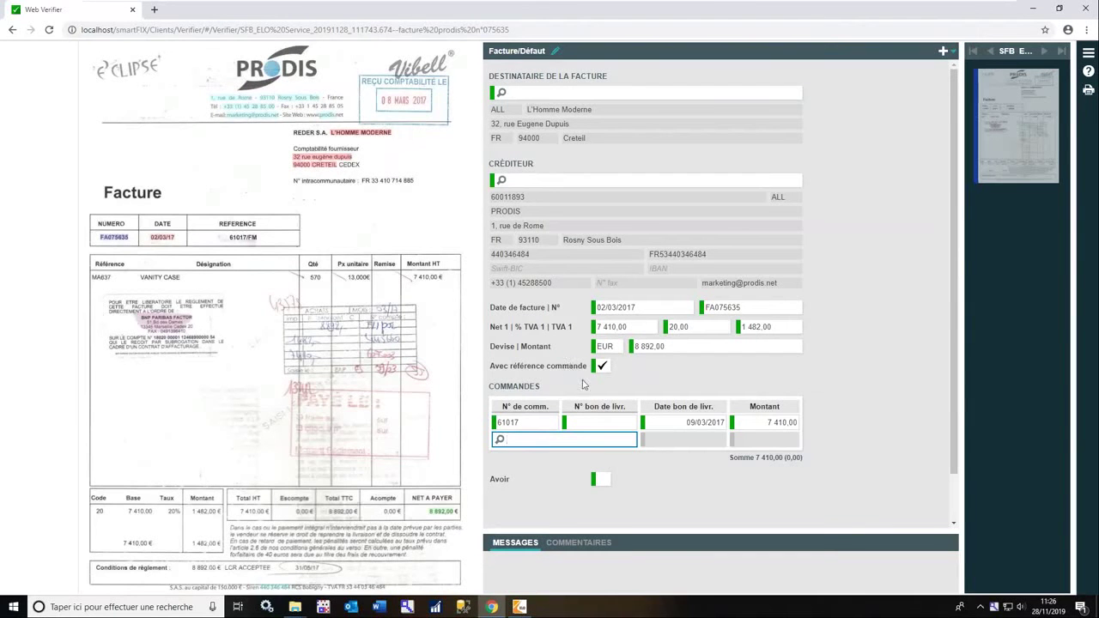
left_click(539, 423)
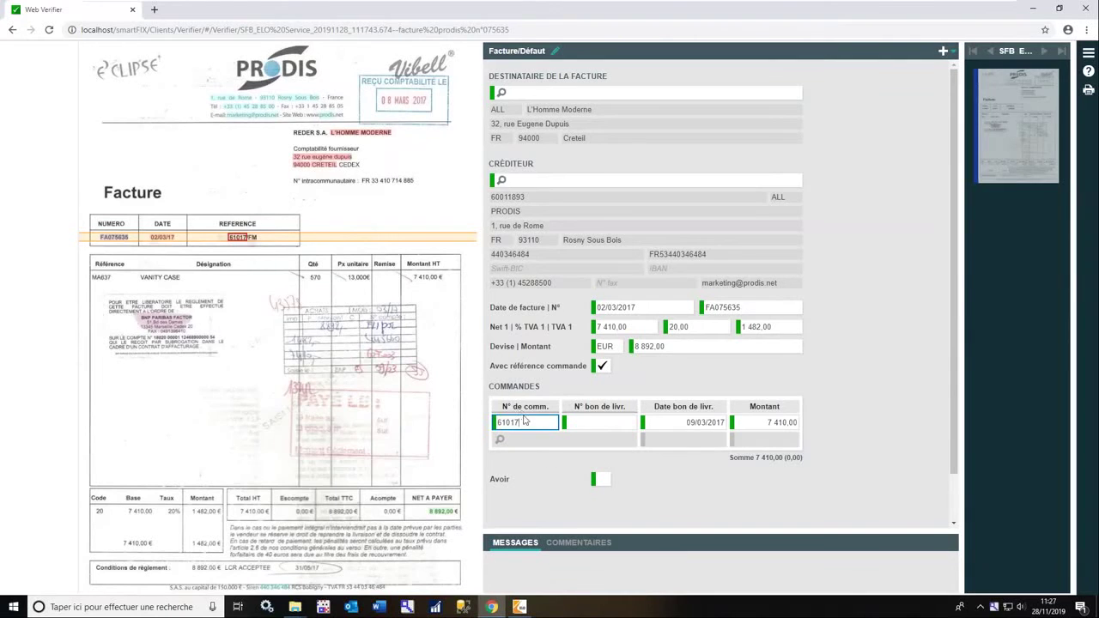
double_click(525, 420)
Compare the order amount with the net total, then submit the Prodis invoice to empty the queue.
mouse_move(258, 243)
left_click(771, 425)
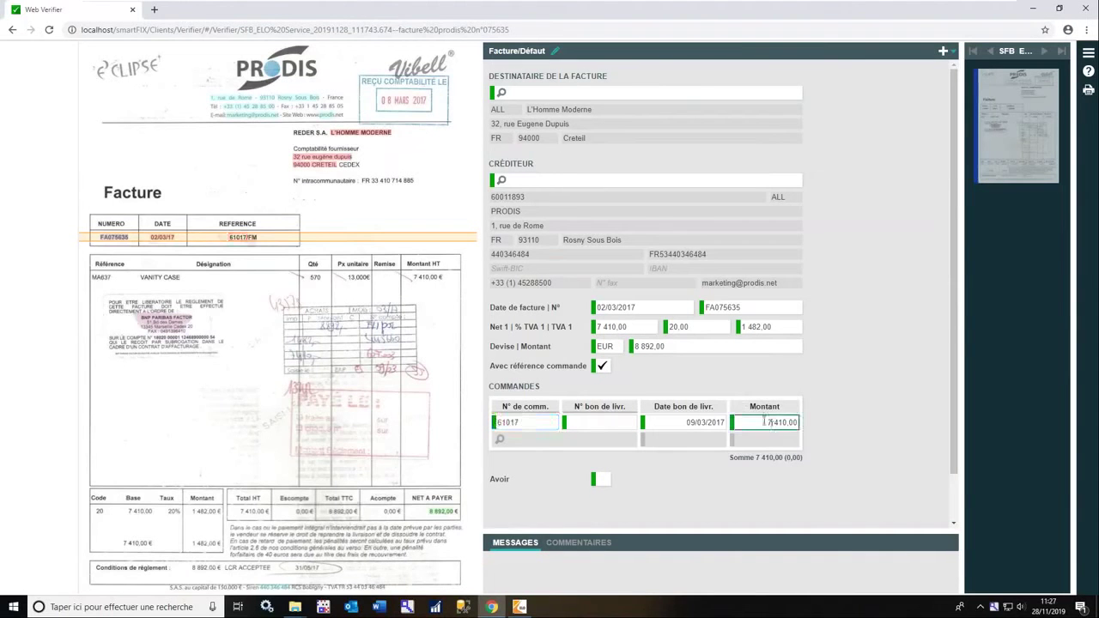
left_click(622, 326)
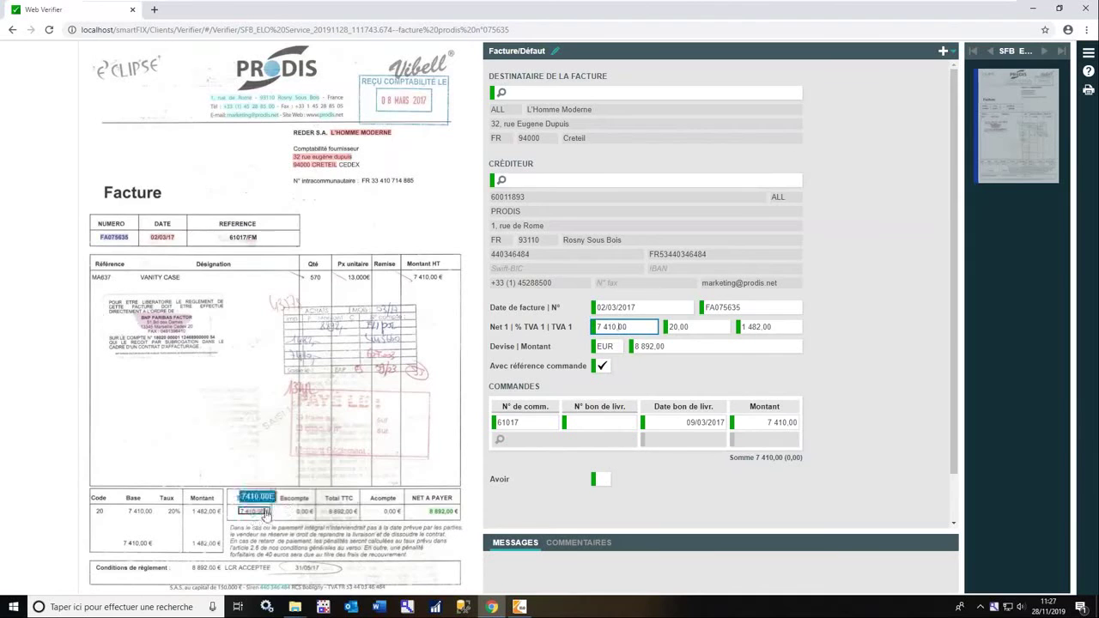
left_click(772, 423)
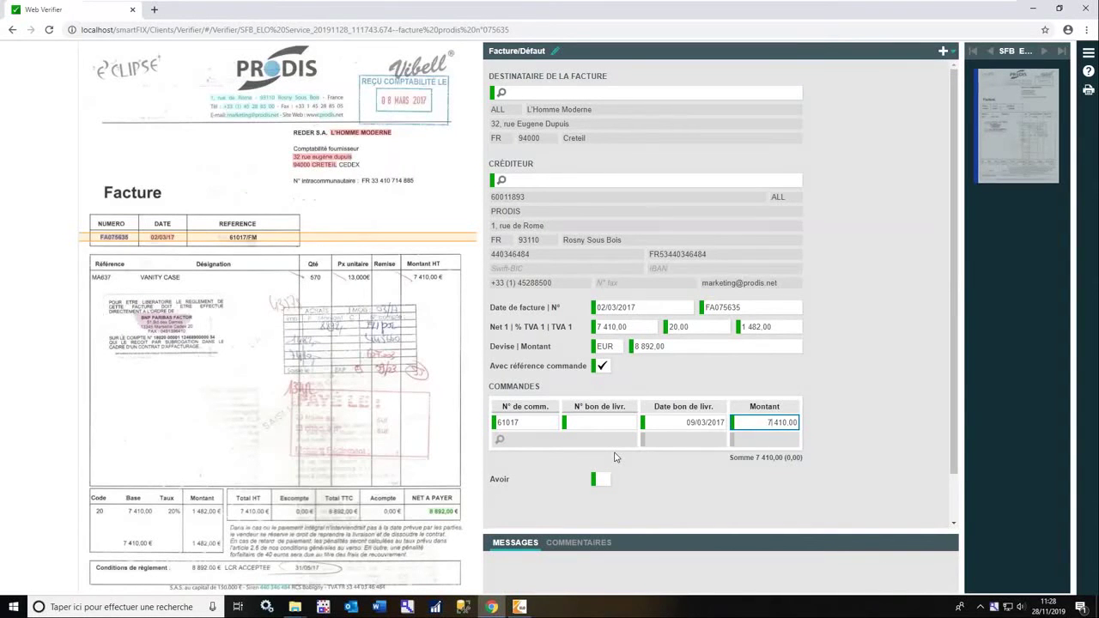
key("Return")
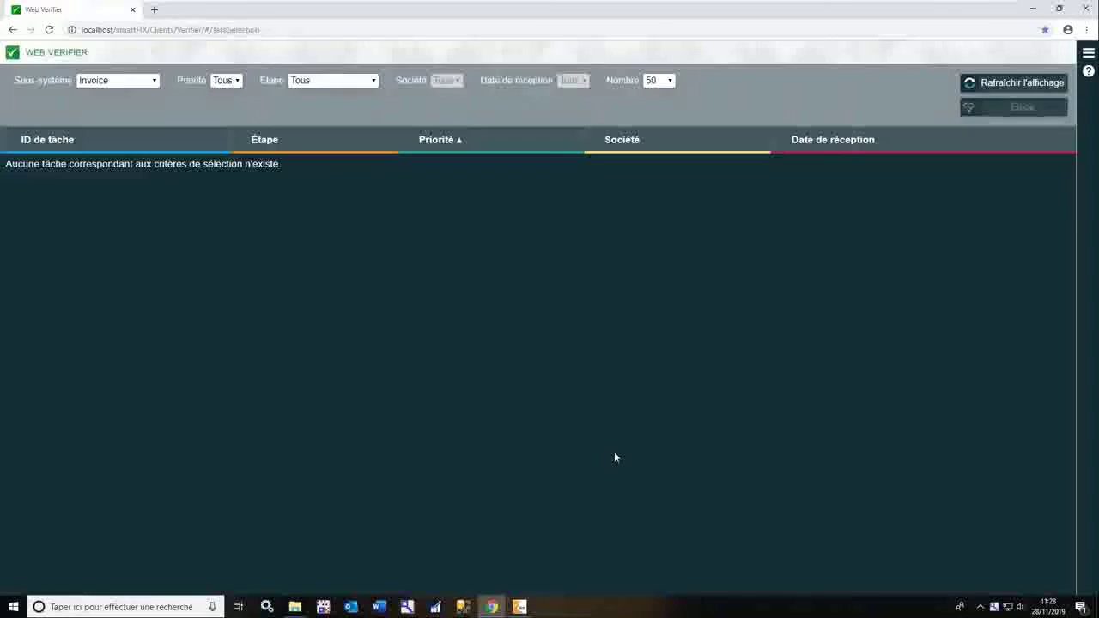
left_click(1033, 8)
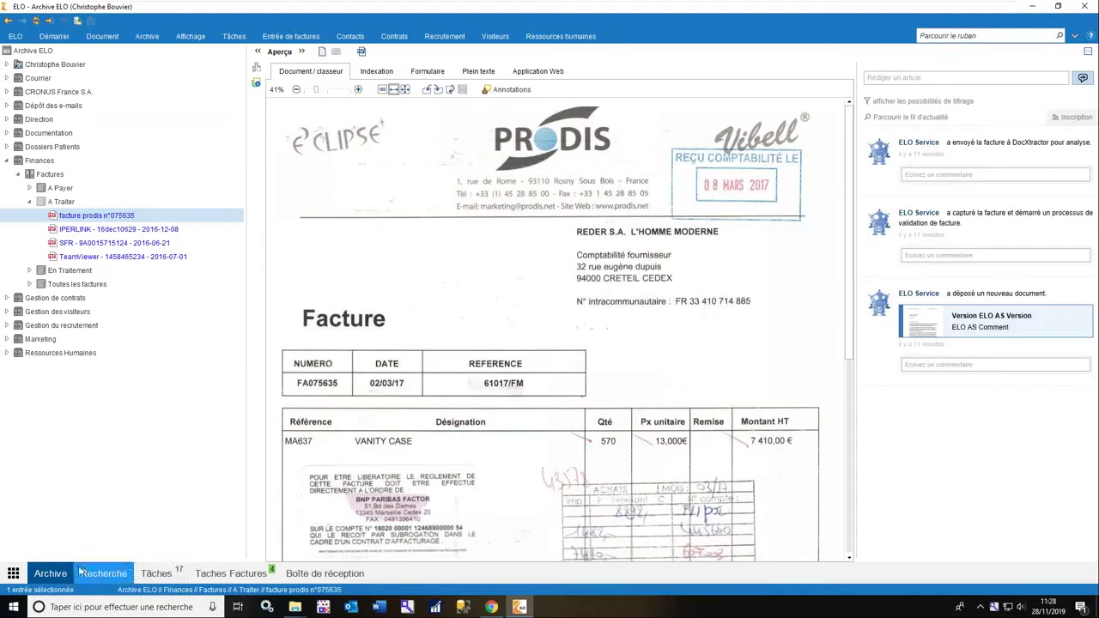
left_click(62, 201)
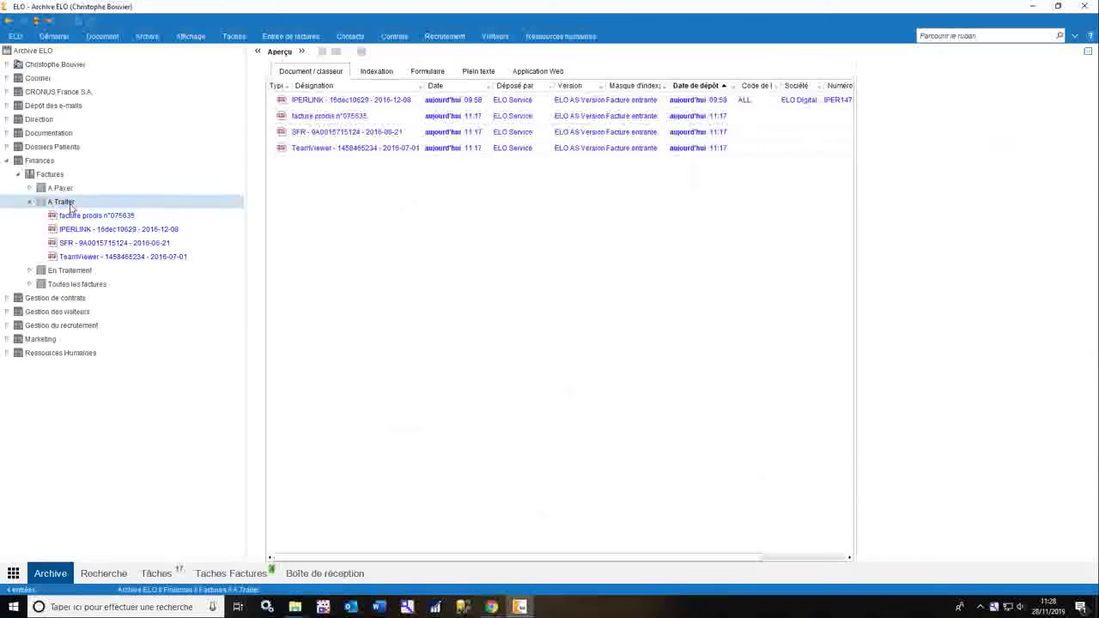
left_click_drag(250, 275, 225, 276)
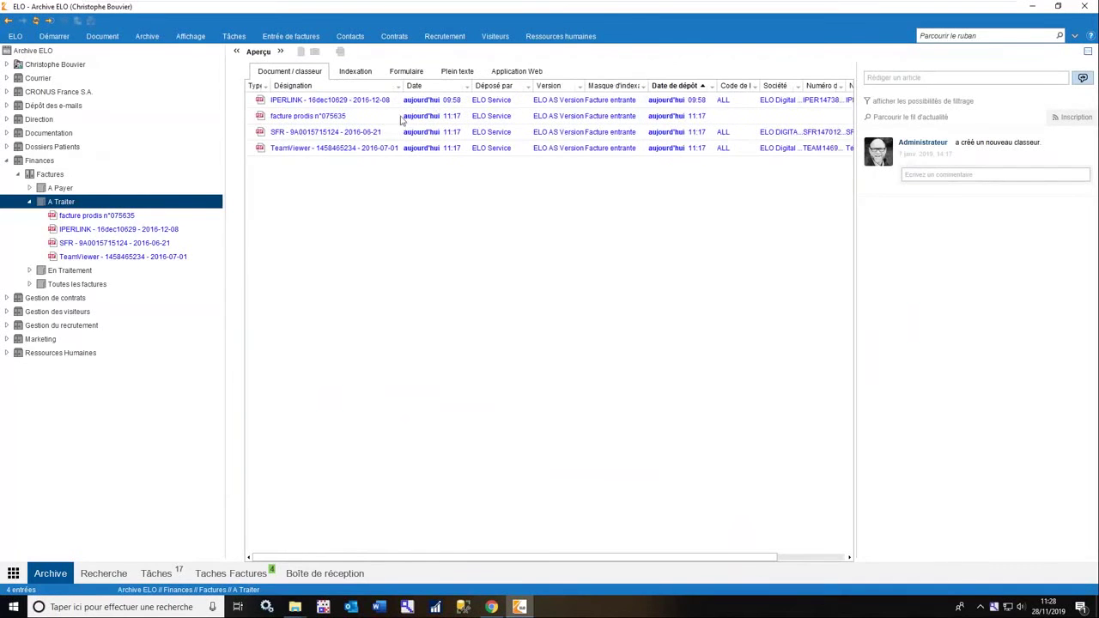
left_click(390, 149)
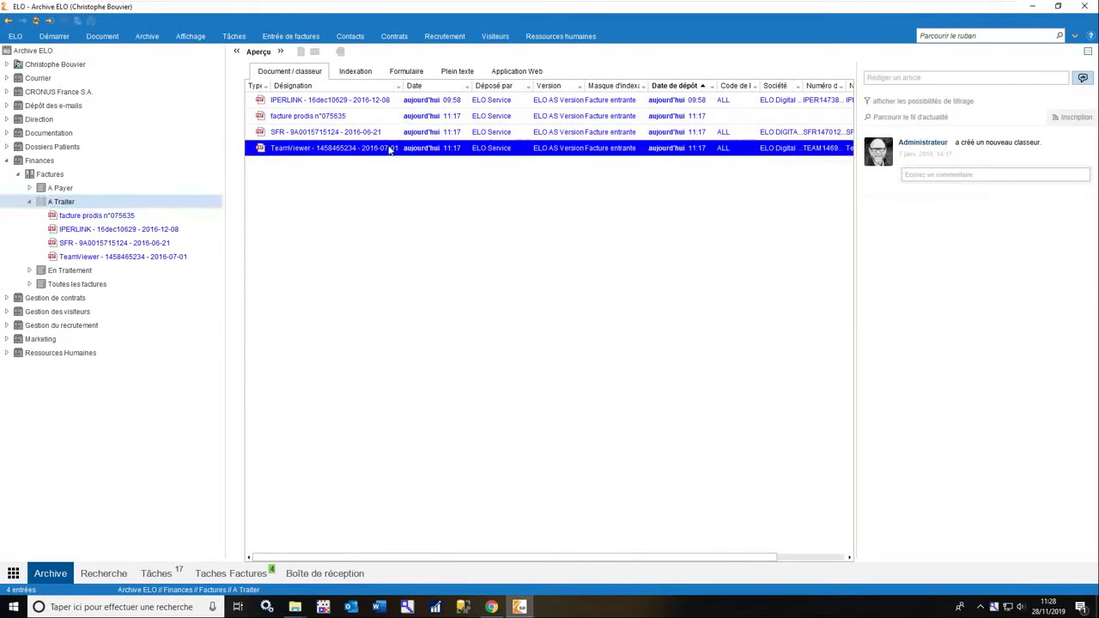
left_click(190, 257)
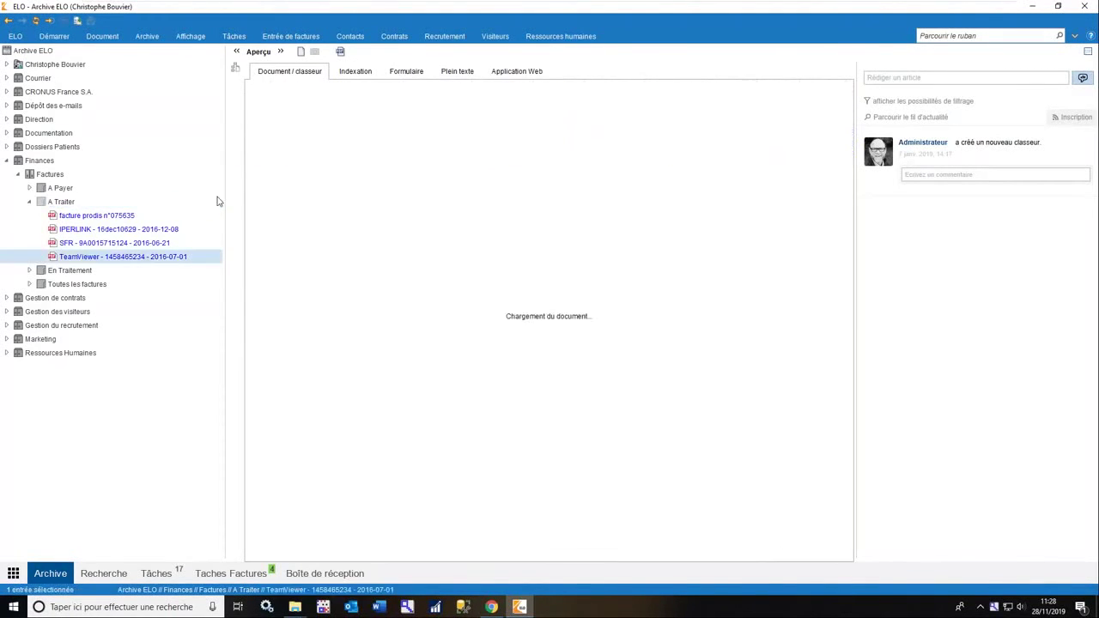
right_click(191, 257)
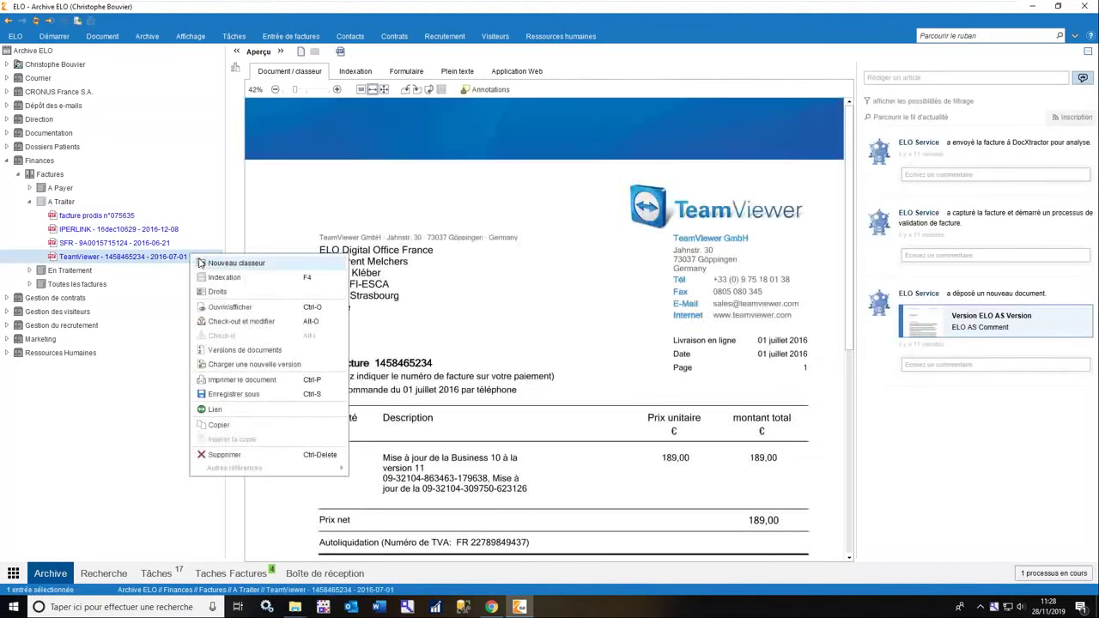
left_click(241, 281)
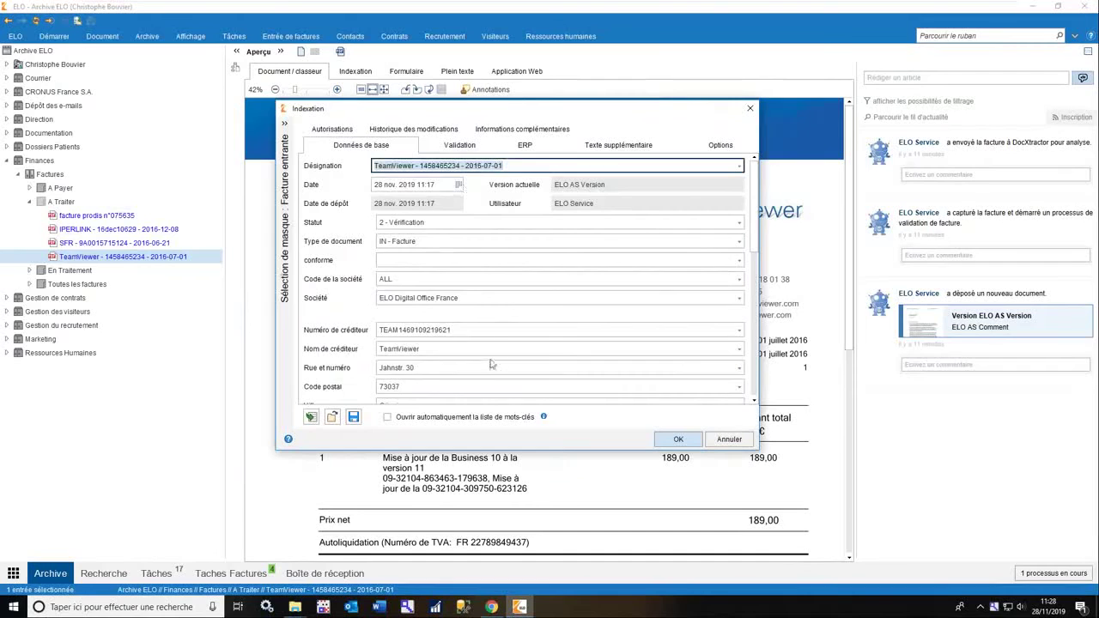
scroll(486, 344, "down", 5)
scroll(483, 338, "down", 5)
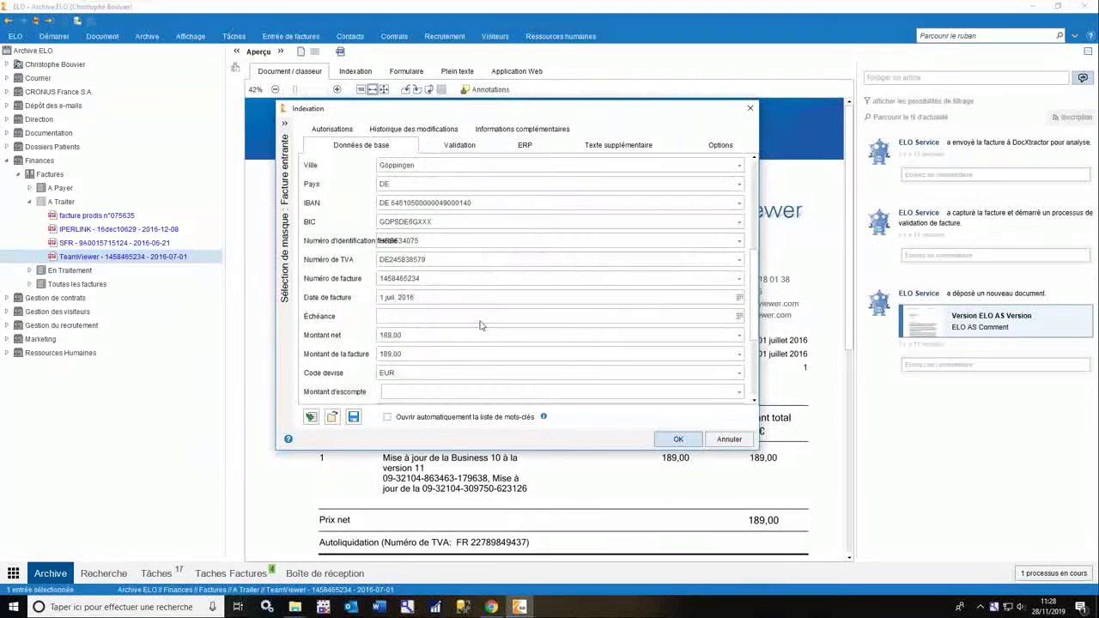
scroll(477, 326, "up", 10)
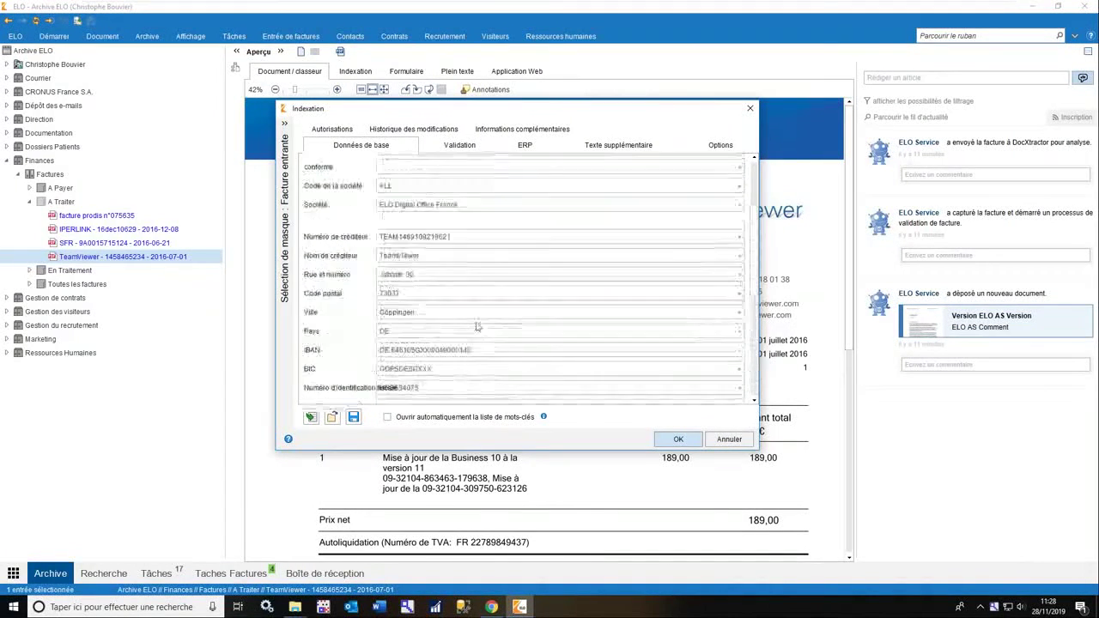
left_click(729, 440)
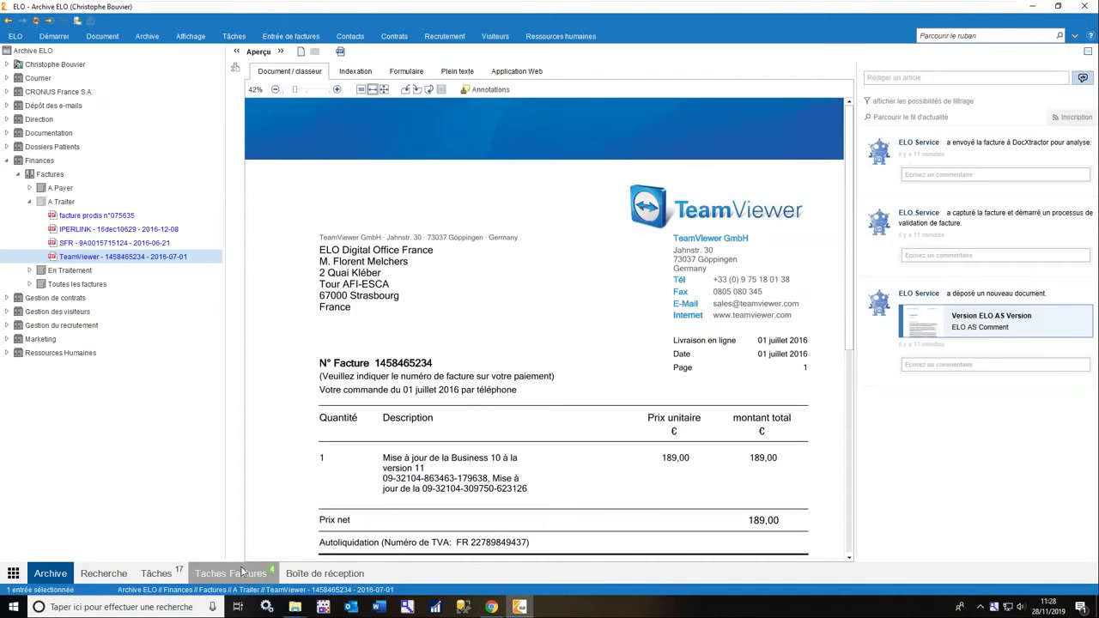
mouse_move(960, 4)
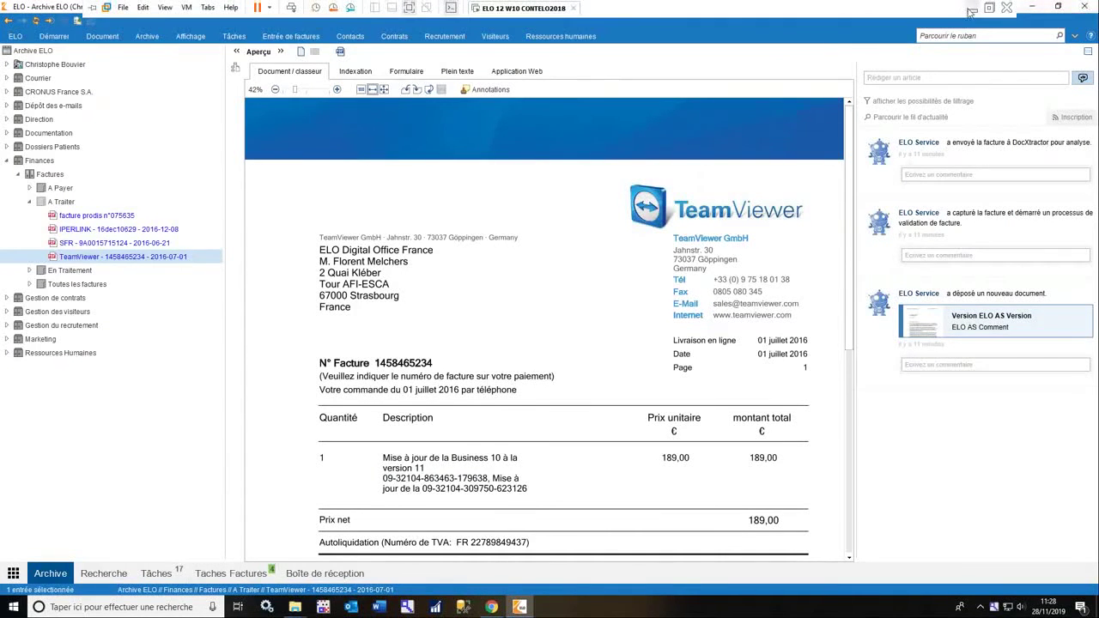
Show slide 10 of Présentation Factures.pptx, the invoice-processing overview, then return to ELO.
left_click(969, 9)
left_click(238, 606)
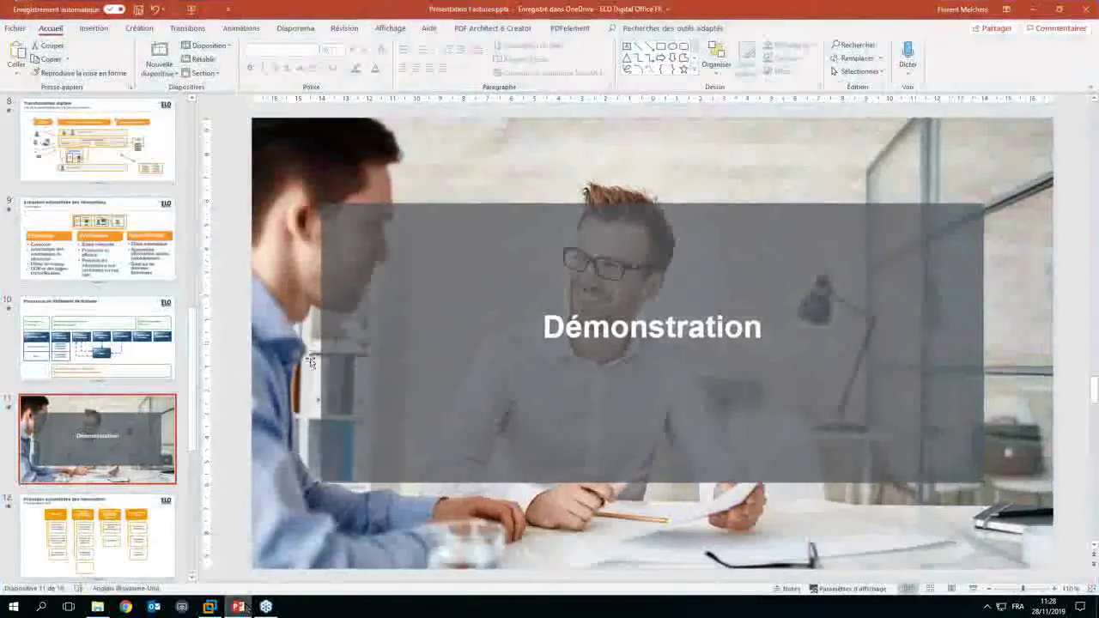
left_click(97, 339)
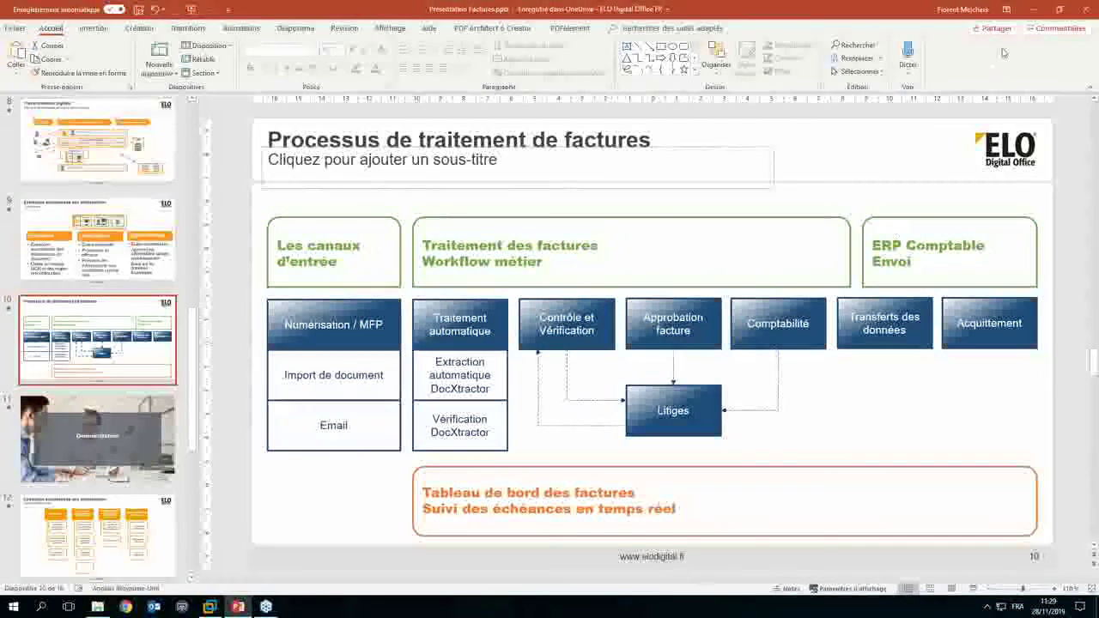
left_click(1033, 10)
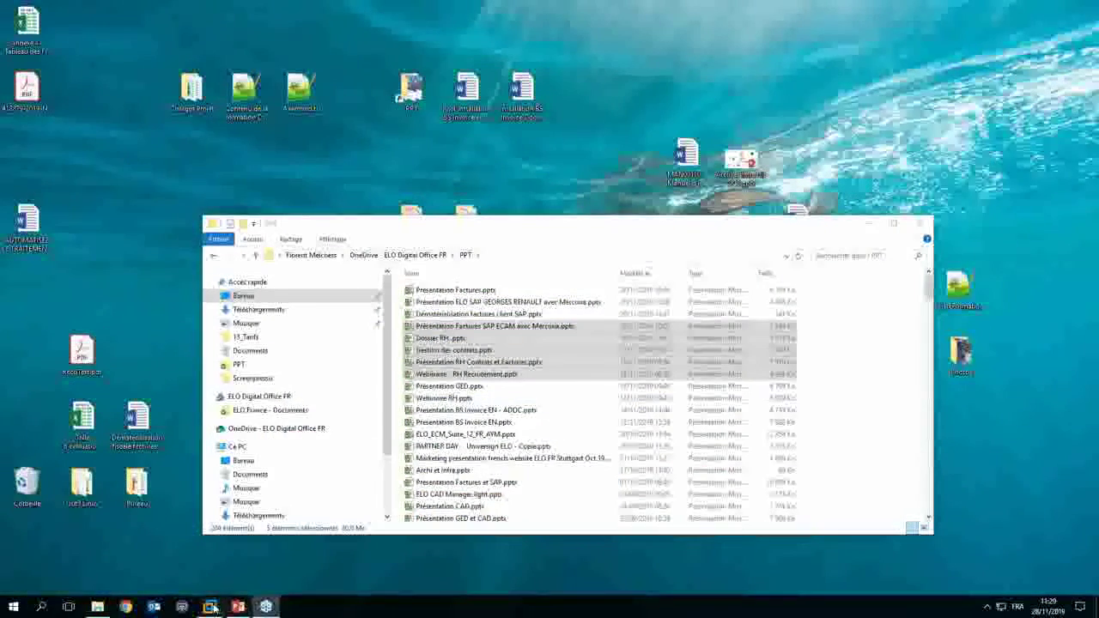
left_click(230, 608)
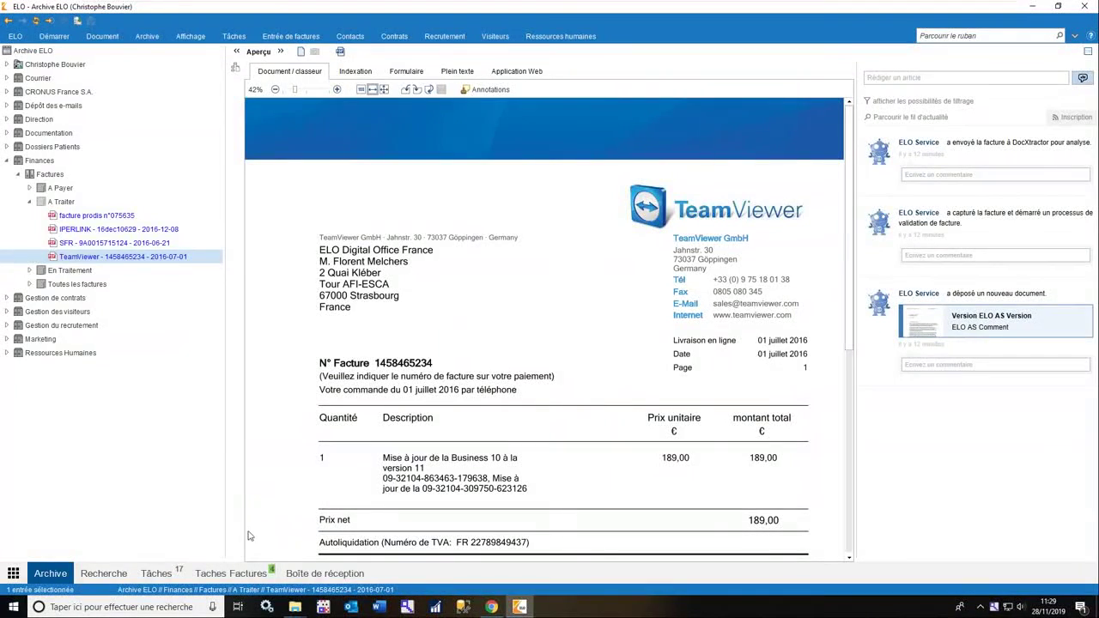
In Tâches Factures, select the TeamViewer task to show its verification form beside the invoice preview.
left_click(230, 581)
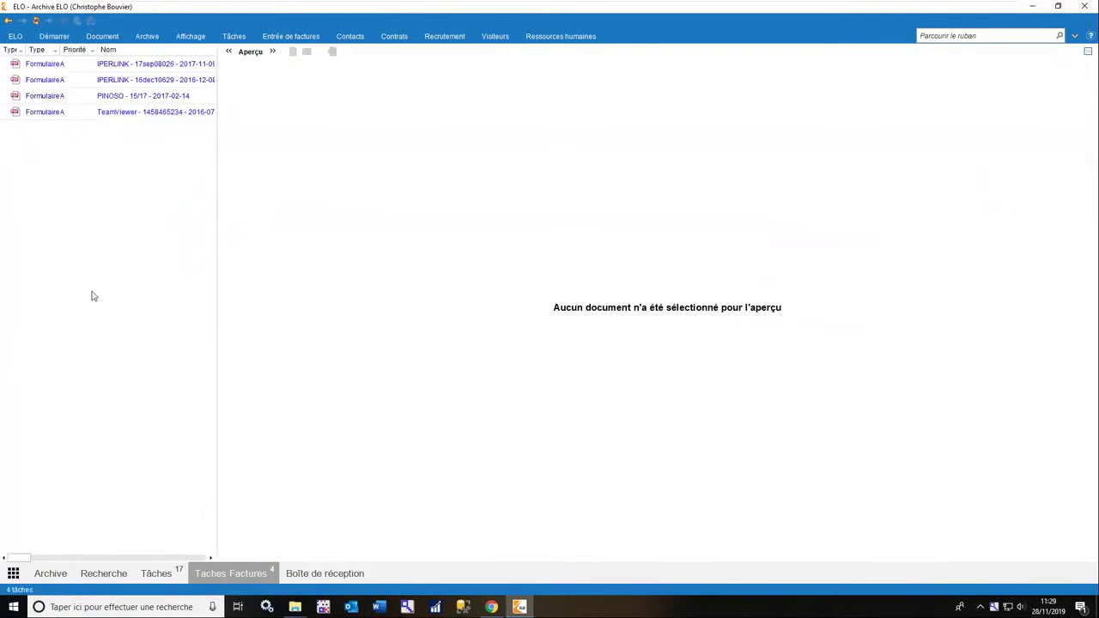
left_click_drag(216, 186, 587, 180)
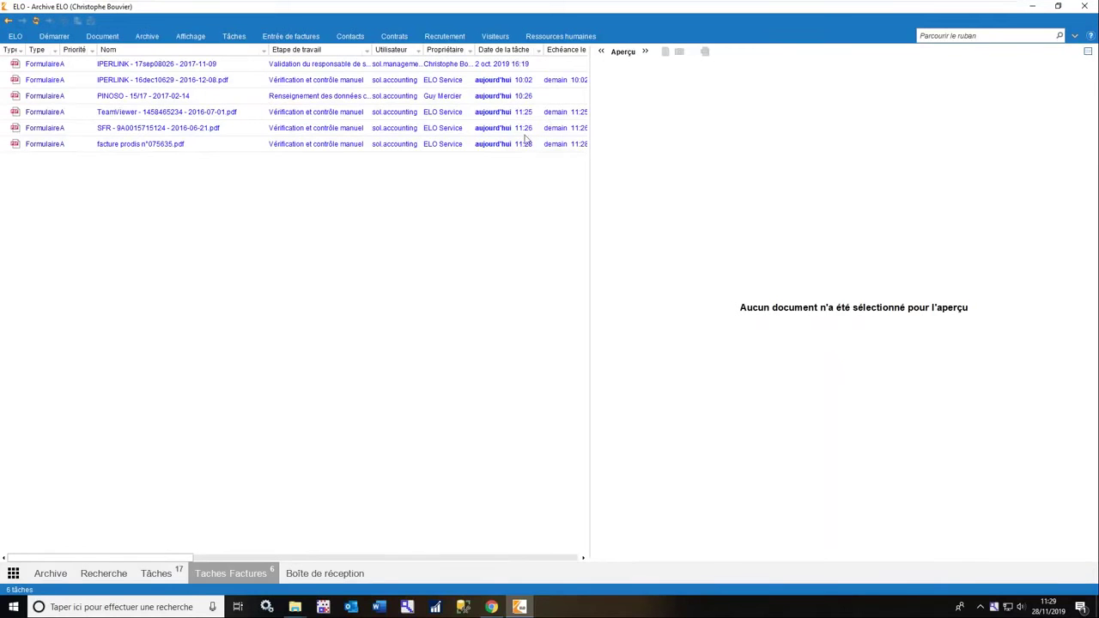
left_click_drag(587, 215, 257, 219)
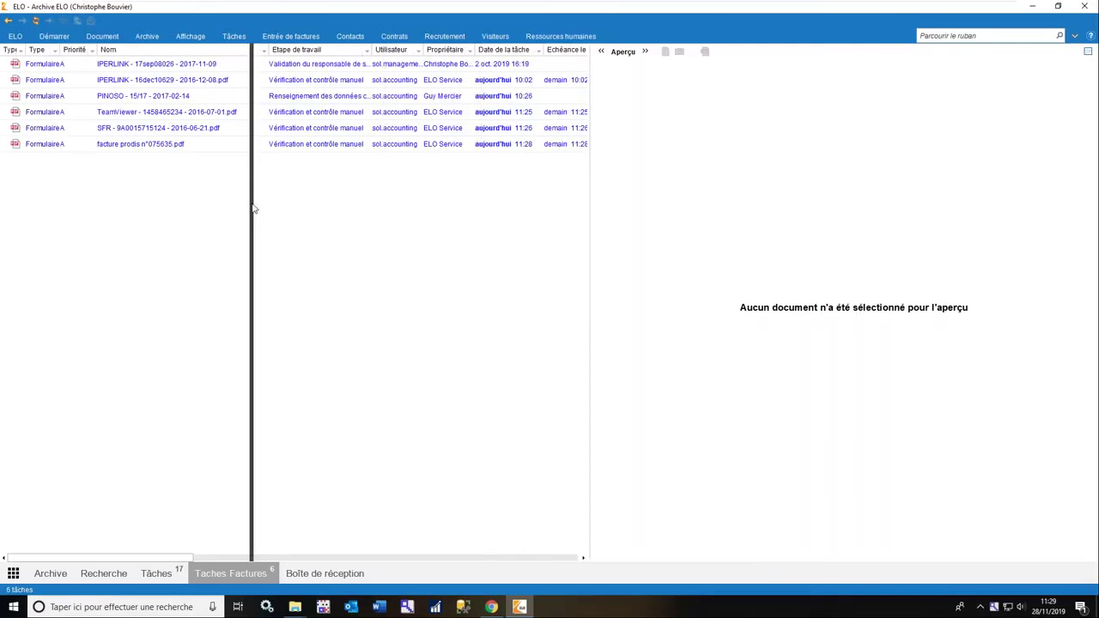
left_click(149, 115)
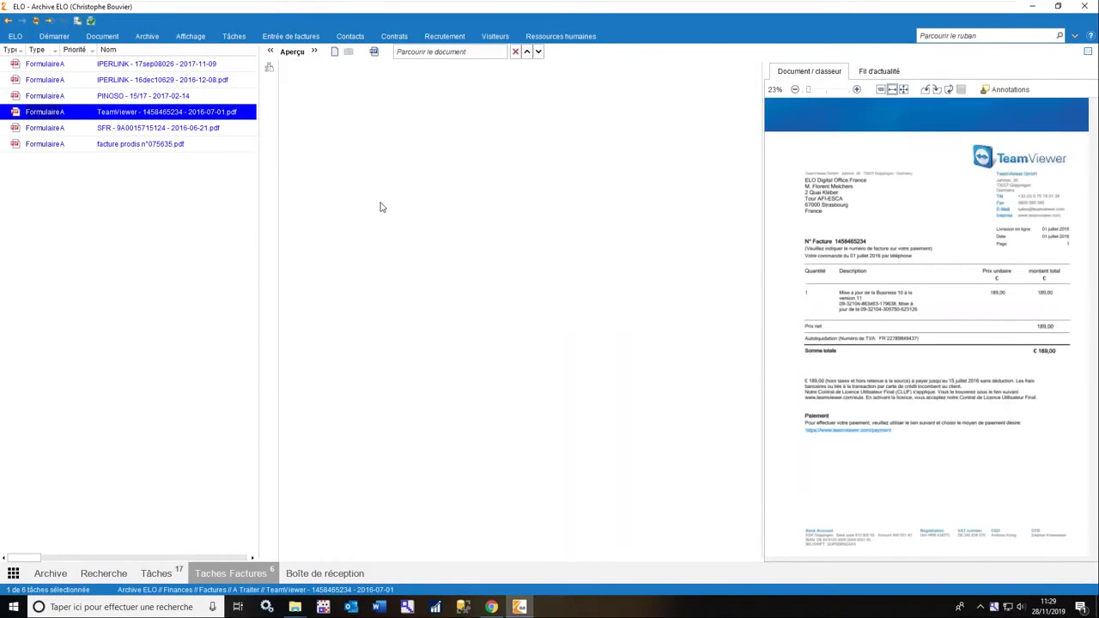
left_click_drag(762, 310, 721, 310)
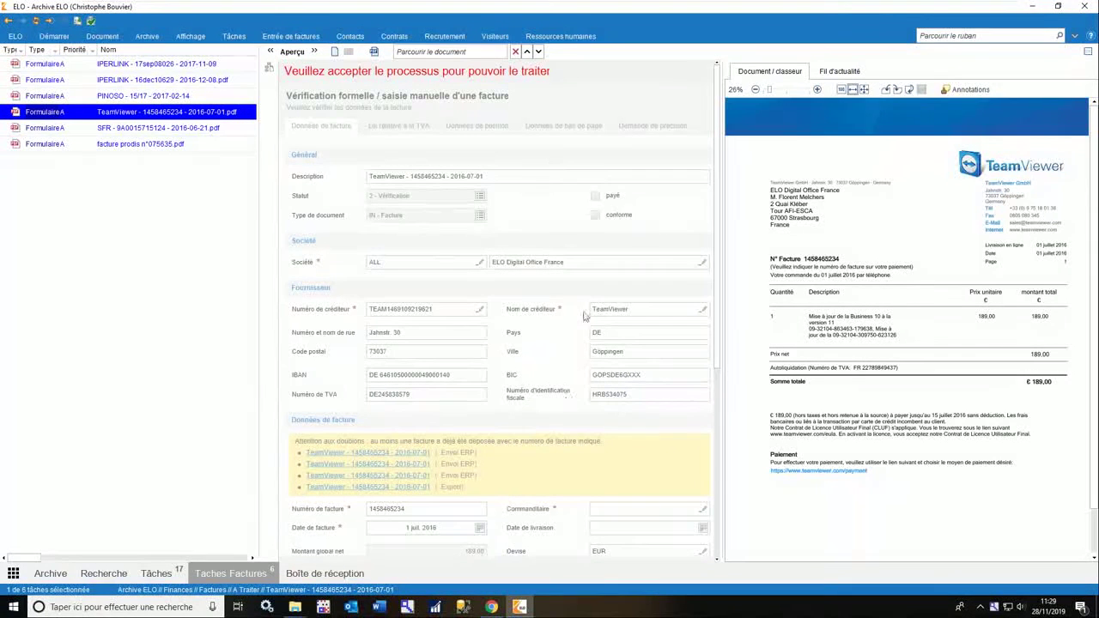
left_click(219, 112)
Accept the TeamViewer verification task.
right_click(200, 114)
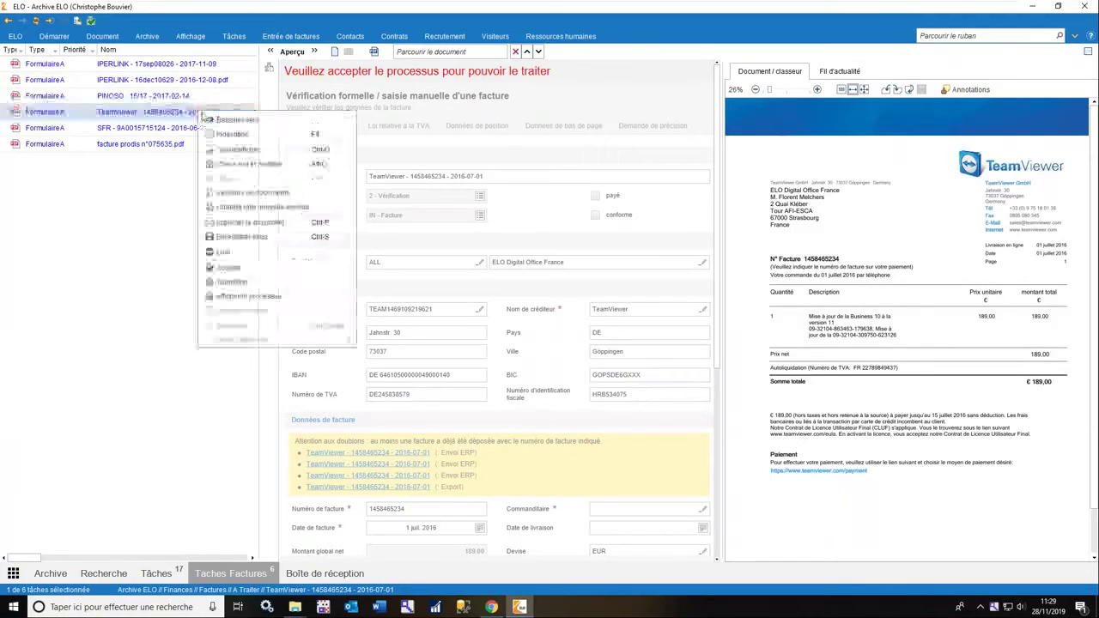
left_click(240, 270)
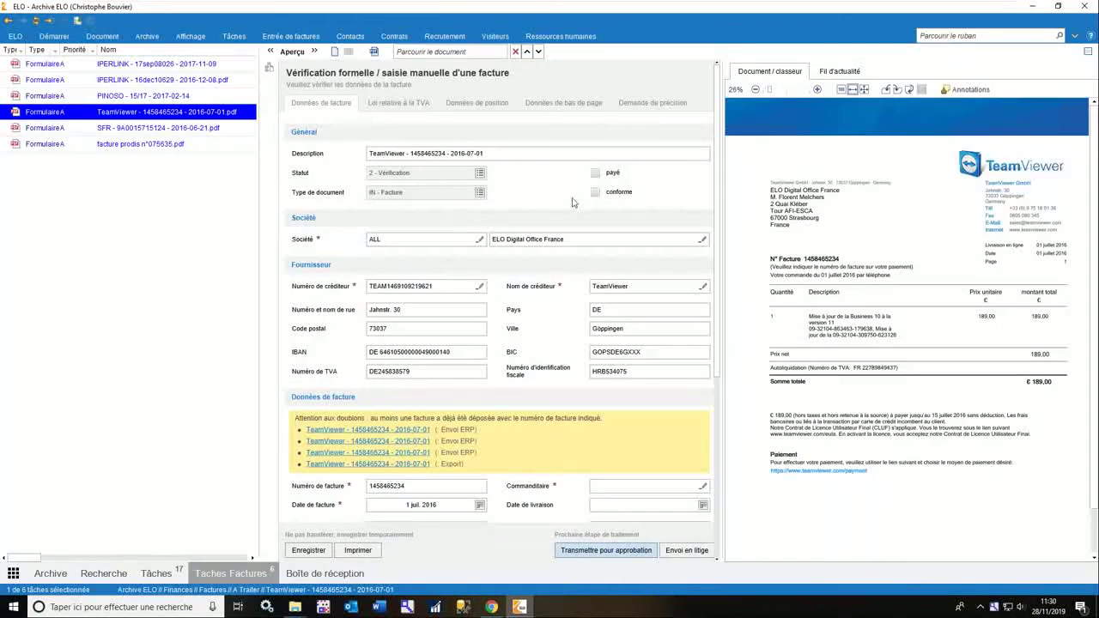
scroll(468, 242, "down", 2)
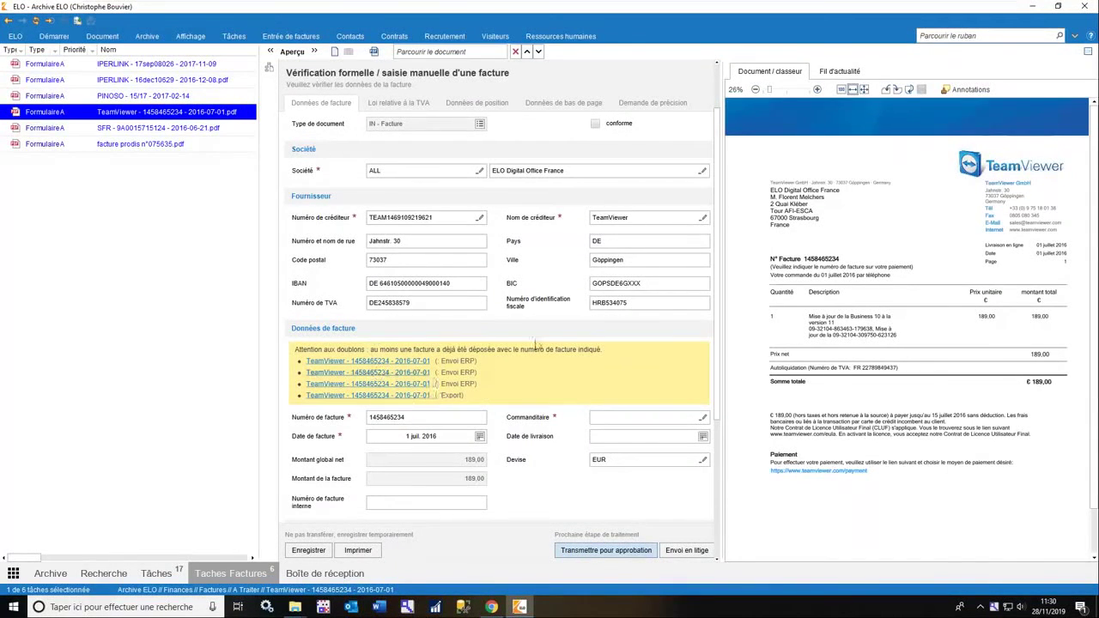
scroll(509, 361, "down", 1)
scroll(509, 360, "down", 2)
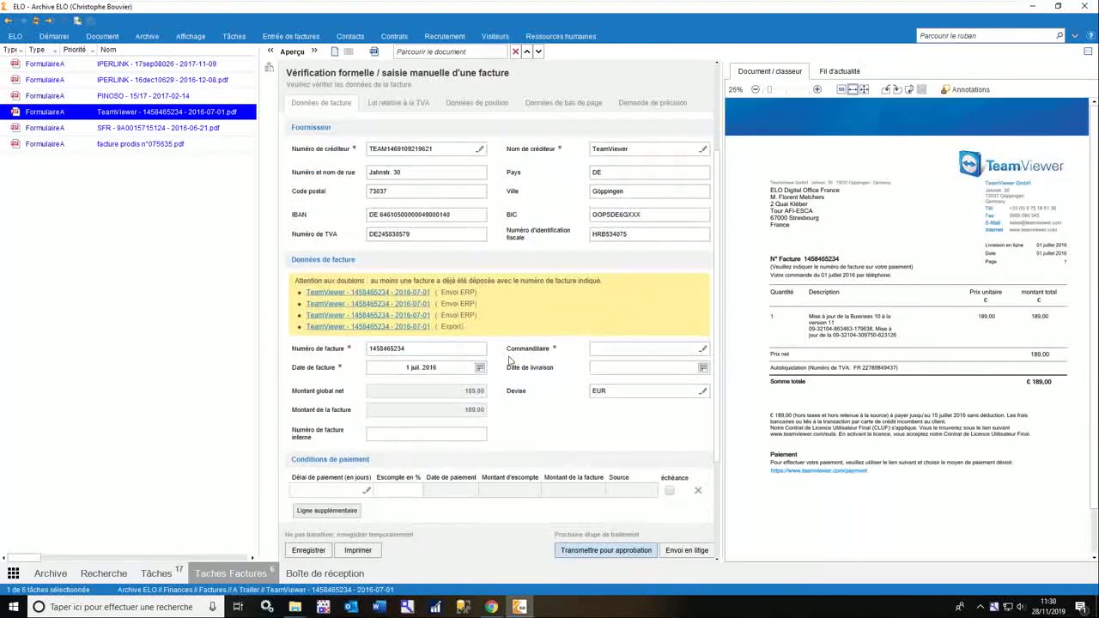
Set Commanditaire to the suggested colleague's name and view the Données de position tab.
left_click(632, 348)
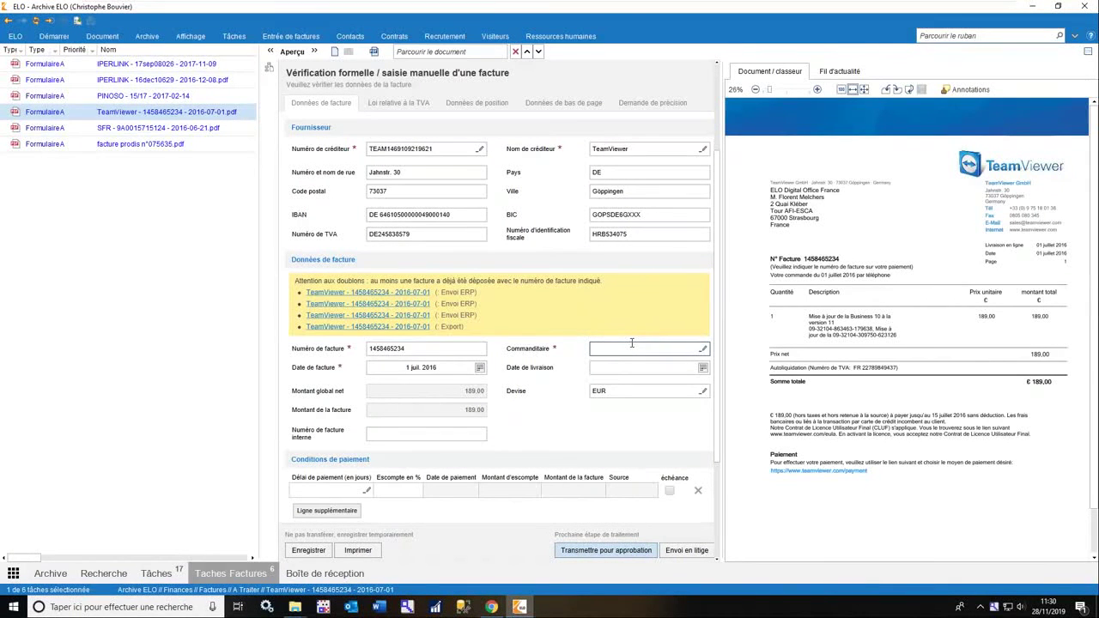
type("gu")
key("Down")
key("Down")
key("Return")
left_click(465, 109)
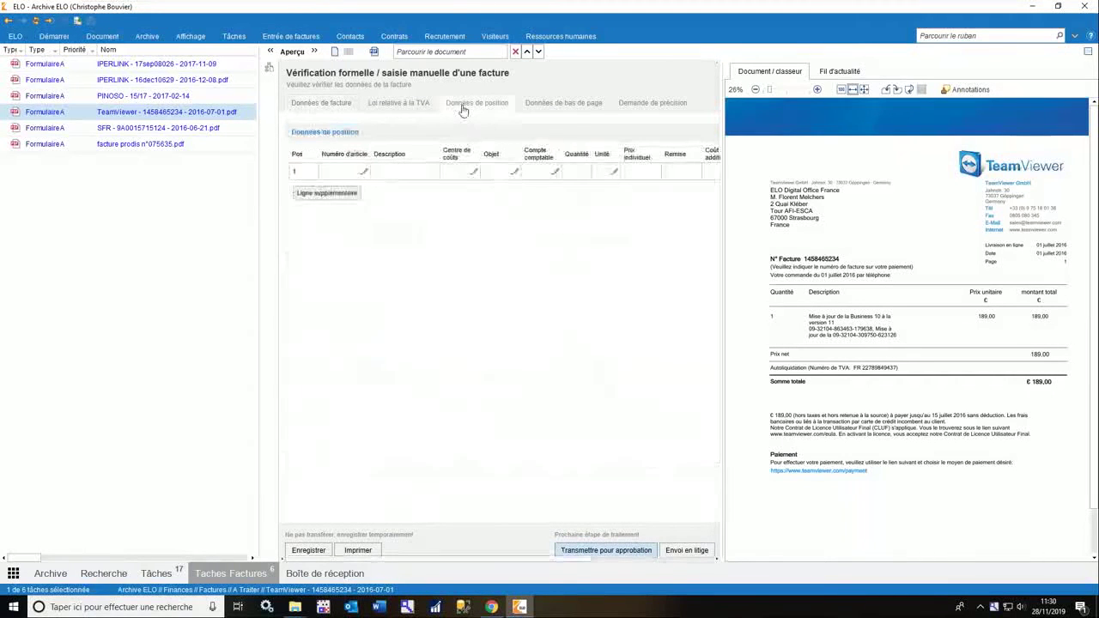
Review the footer and clarification tabs, then forward the TeamViewer invoice for approval.
left_click(552, 103)
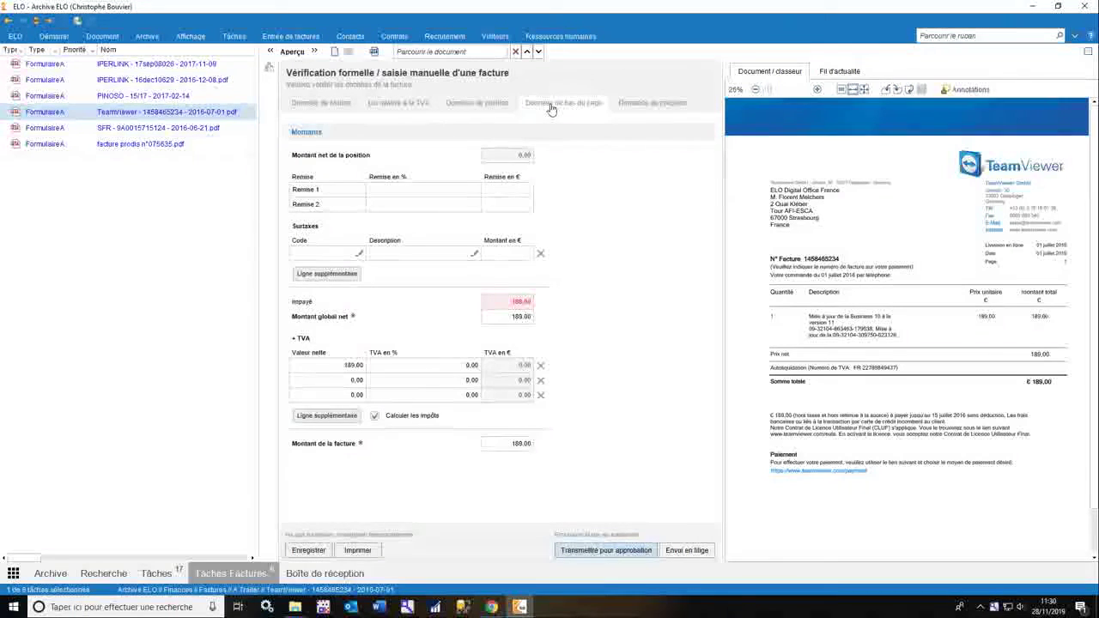
left_click(660, 104)
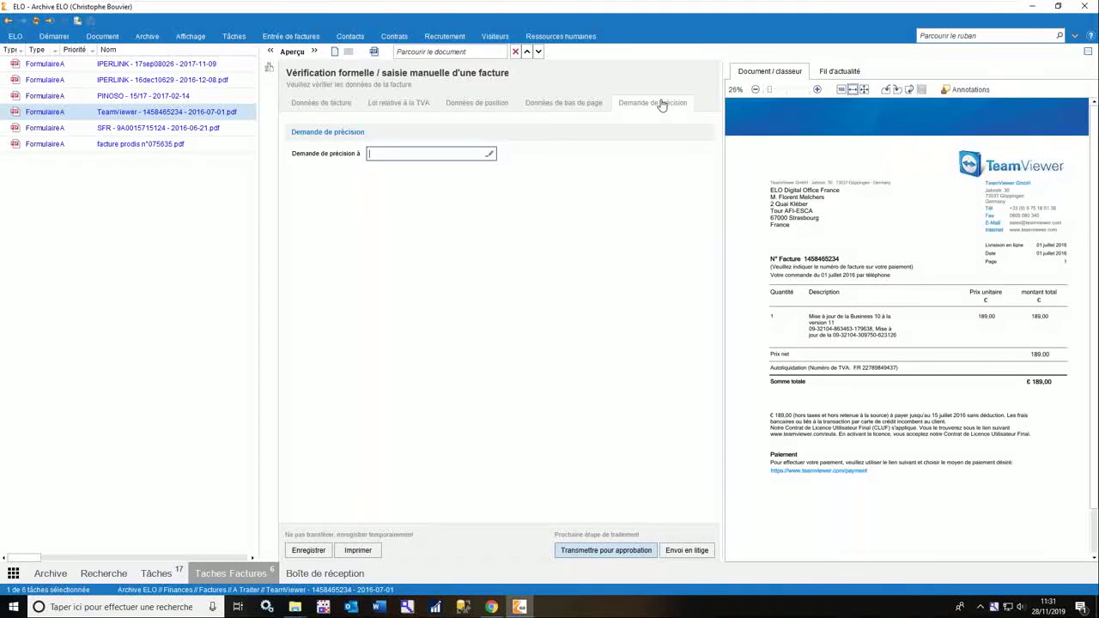
left_click(322, 104)
left_click(606, 551)
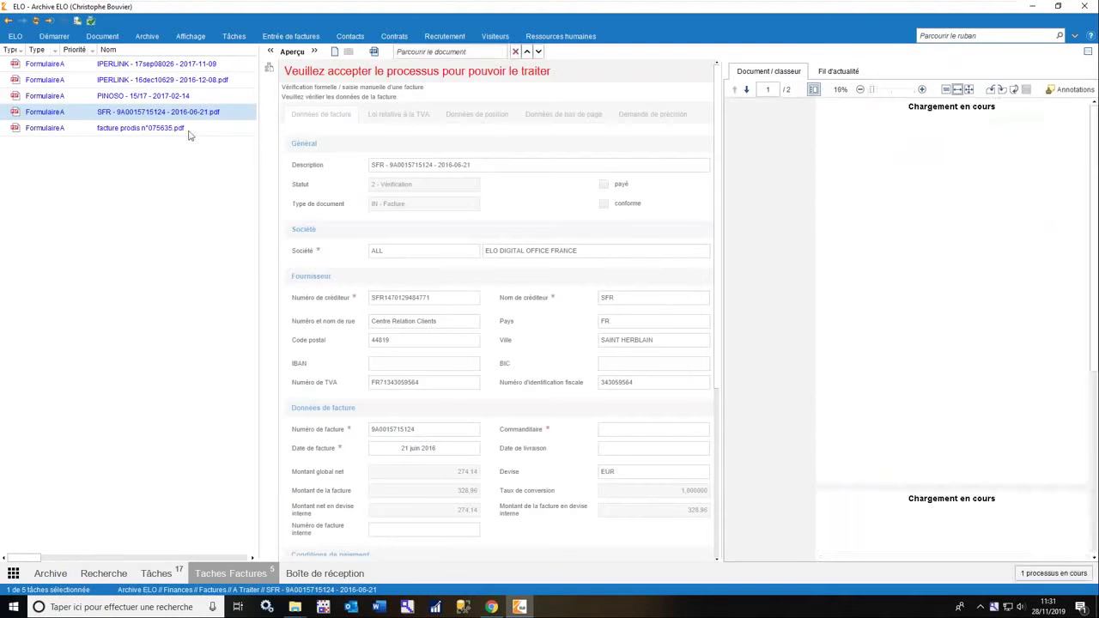
left_click(190, 131)
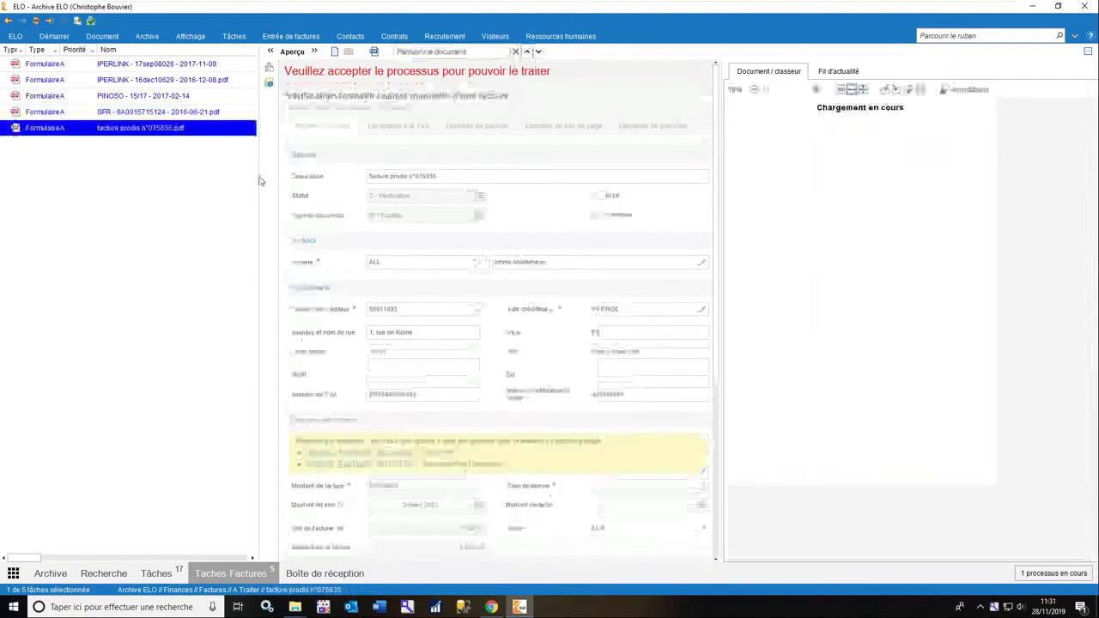
Accept the PRODIS verification task and compare its position data with the header data.
left_click_drag(261, 180, 234, 155)
right_click(205, 128)
left_click(227, 283)
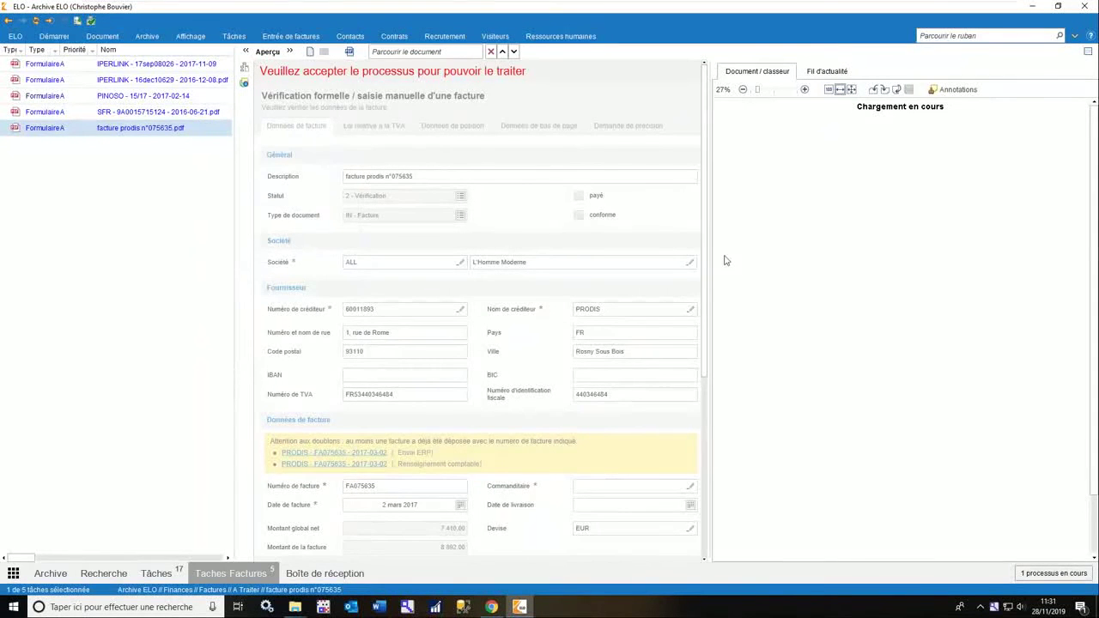
scroll(483, 242, "down", 2)
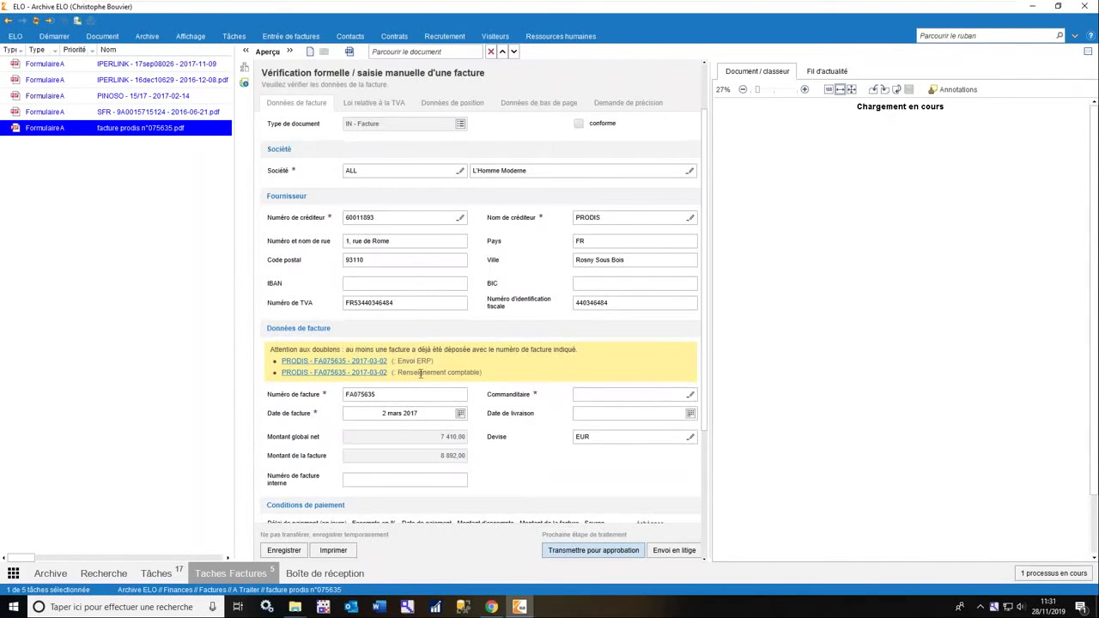
scroll(421, 373, "up", 3)
left_click(466, 103)
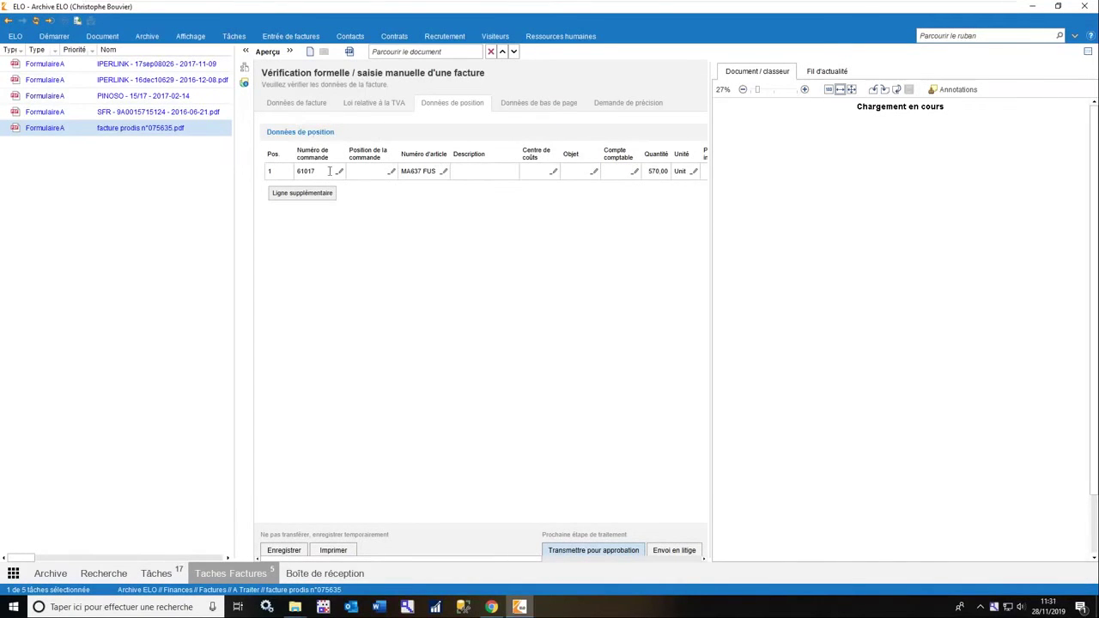
left_click(314, 106)
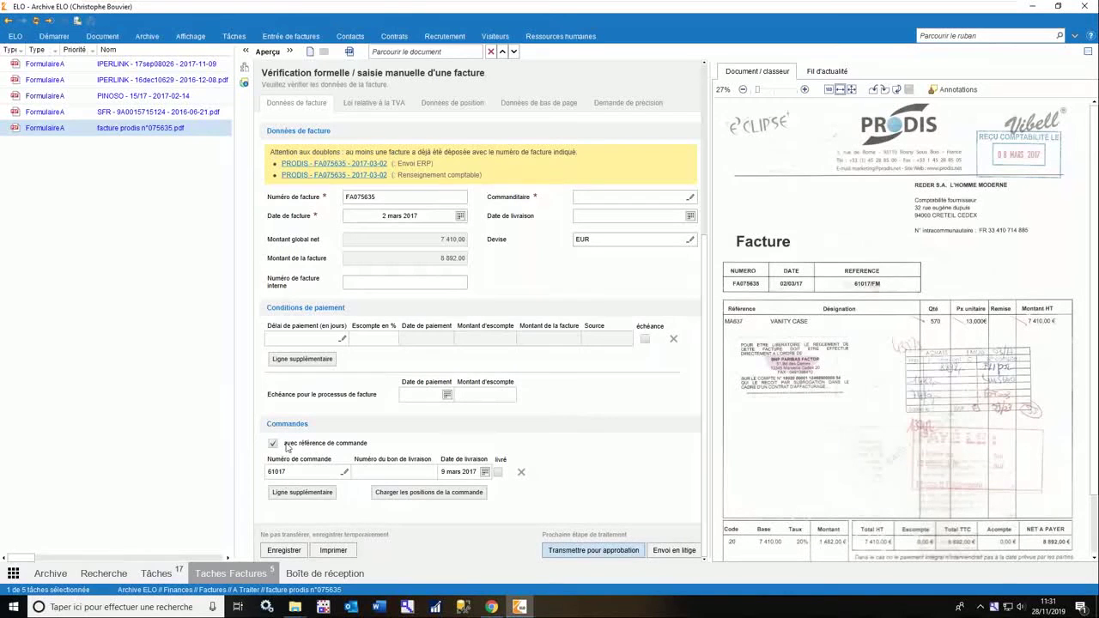
scroll(297, 471, "up", 5)
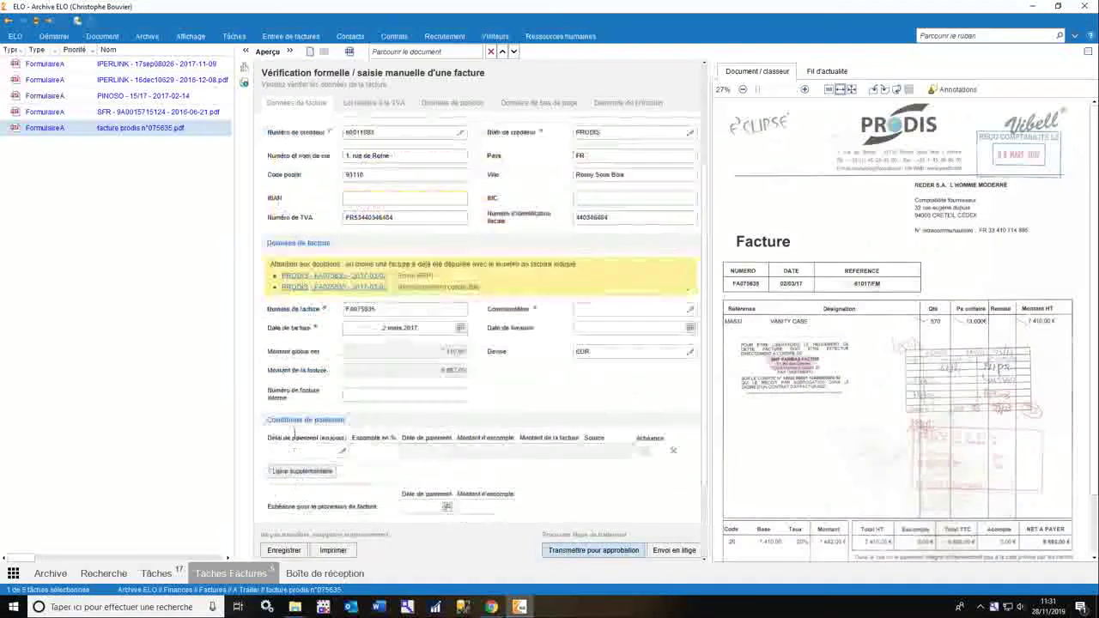
left_click(463, 105)
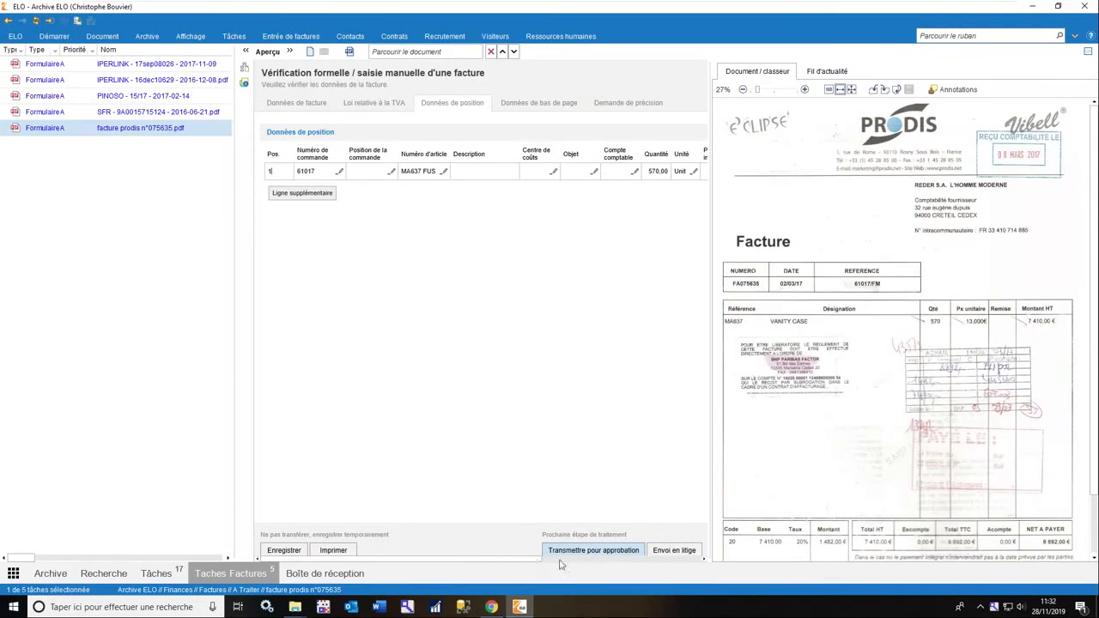
left_click(314, 105)
Set the PRODIS ordering party to the suggested colleague and forward the invoice for approval.
left_click(613, 464)
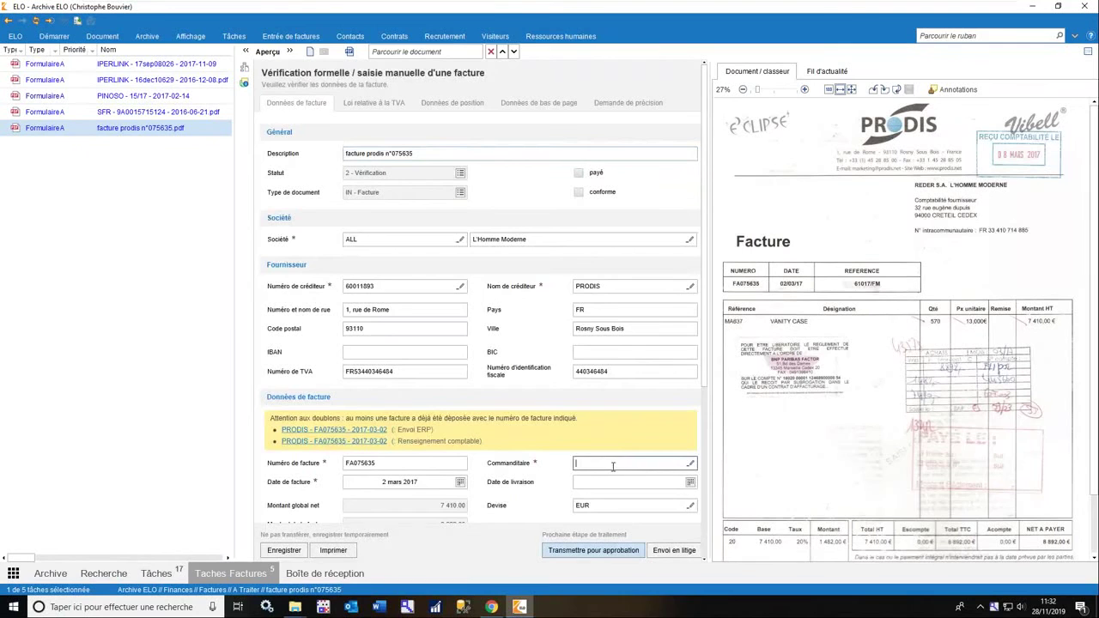
type("guy")
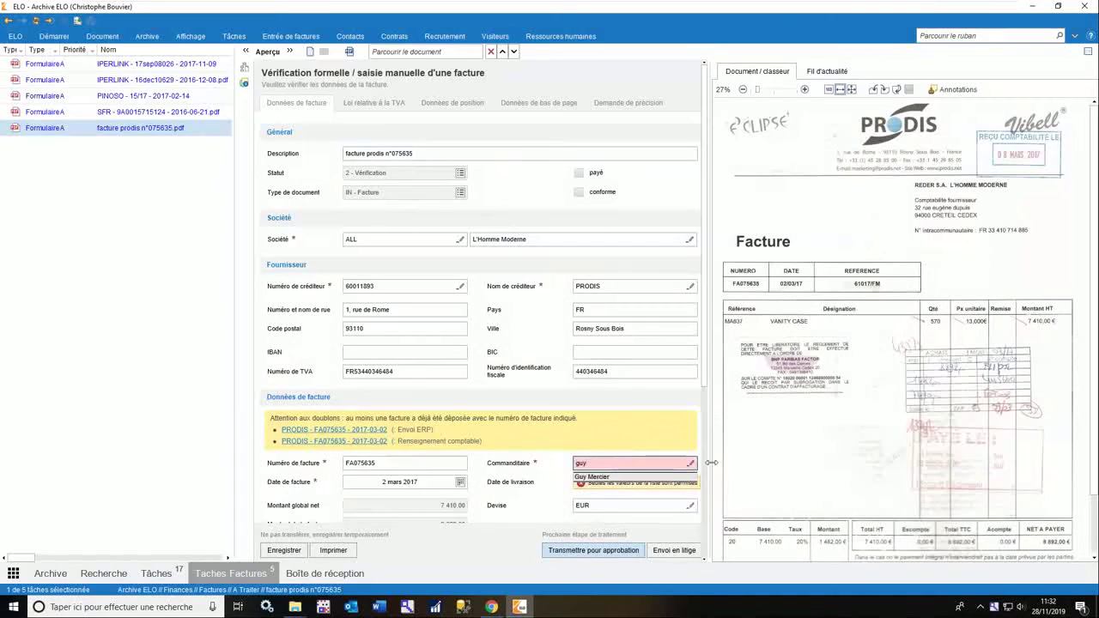
left_click(663, 476)
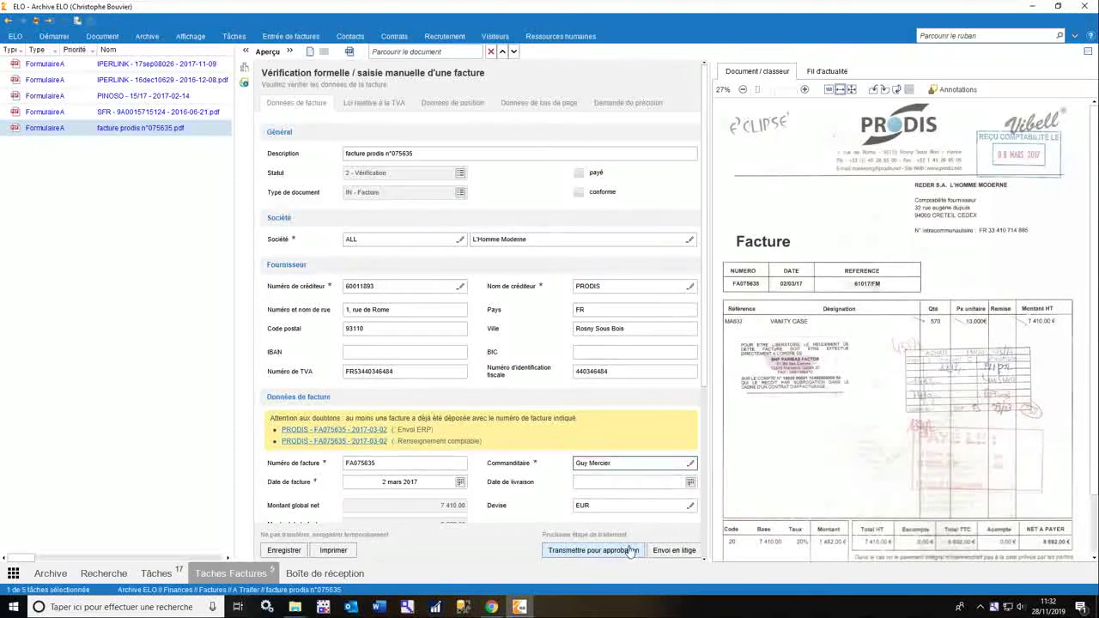
left_click(630, 551)
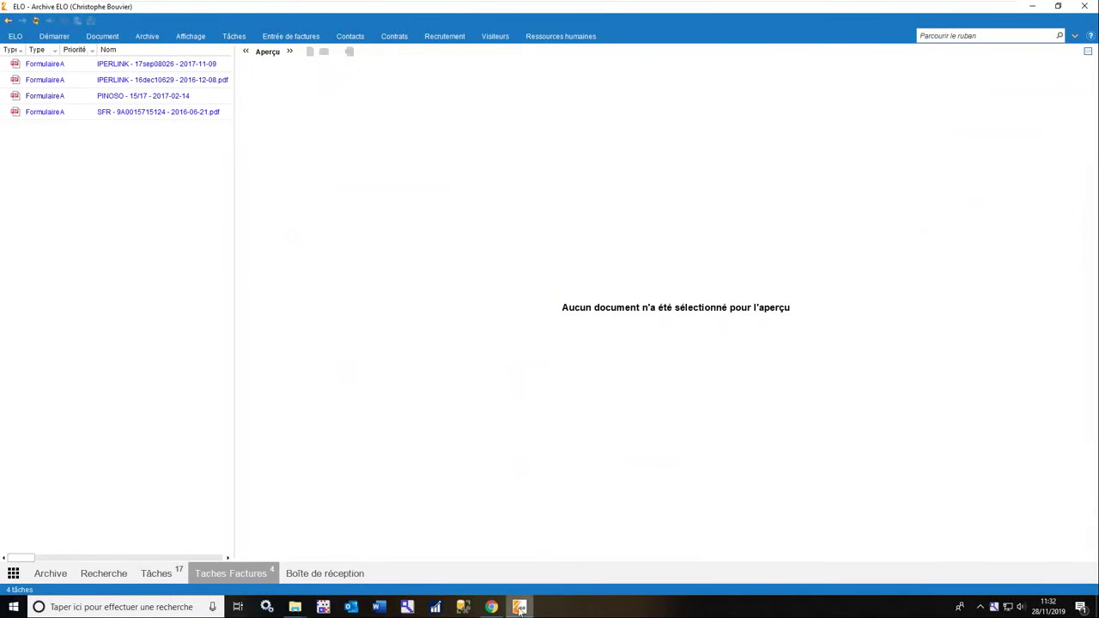
left_click(491, 607)
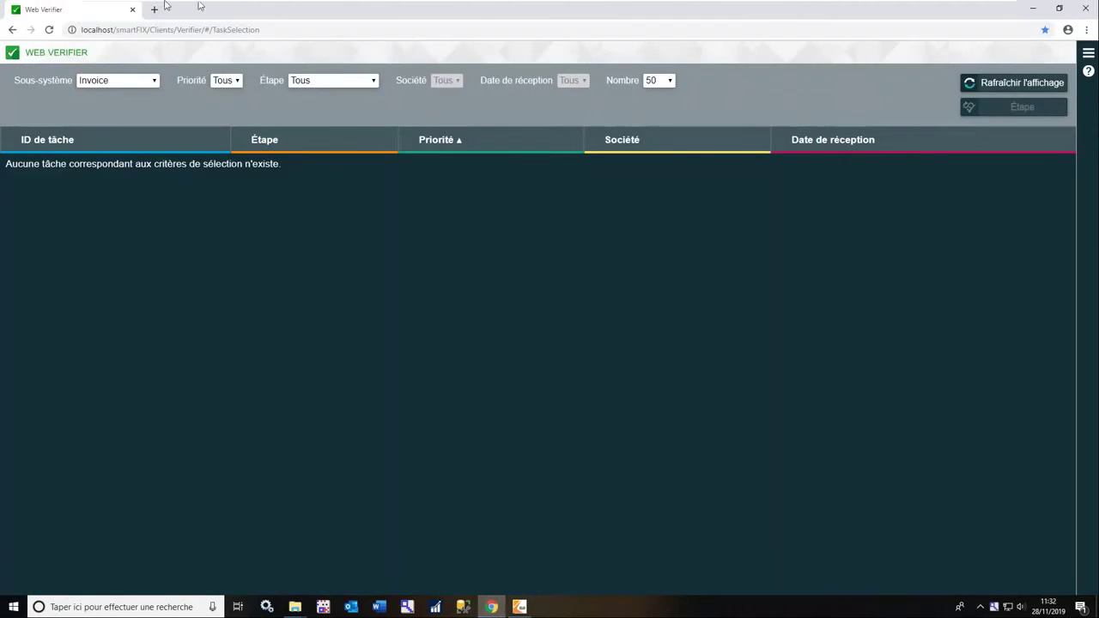
Sign in to ELO Web Client in a new Chrome tab and open the Tâches list.
left_click(154, 10)
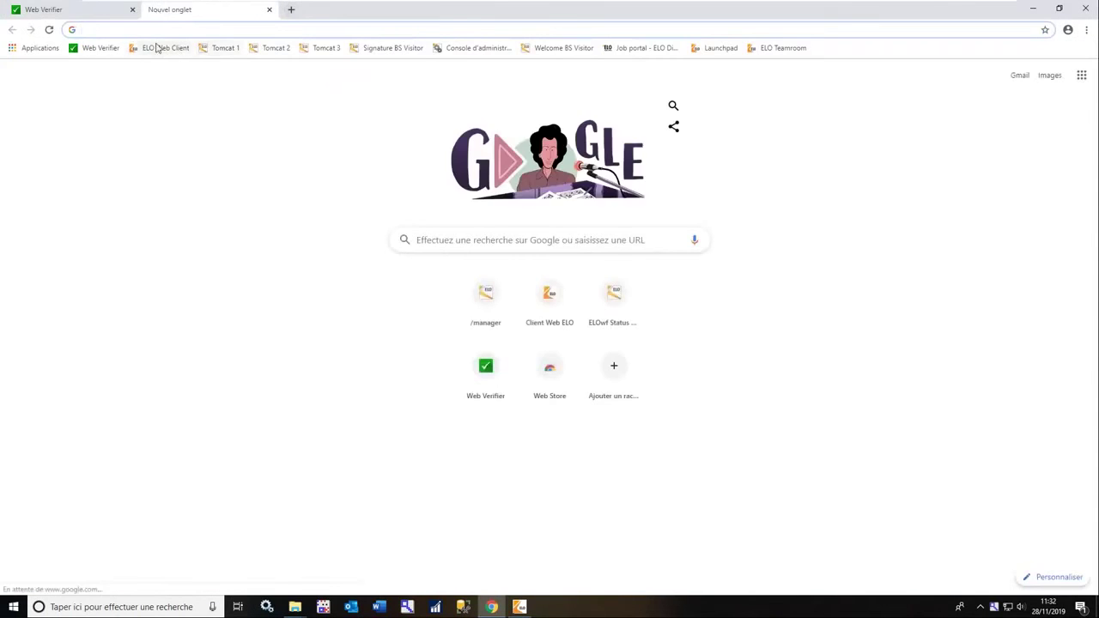
left_click(163, 48)
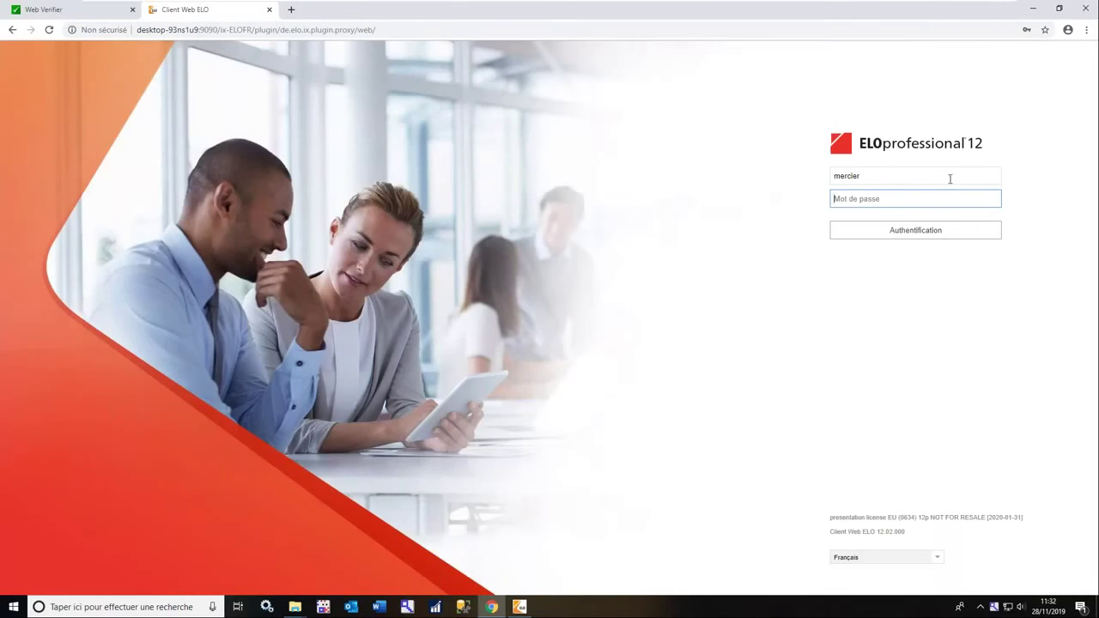
left_click(913, 200)
type("elo")
key("Return")
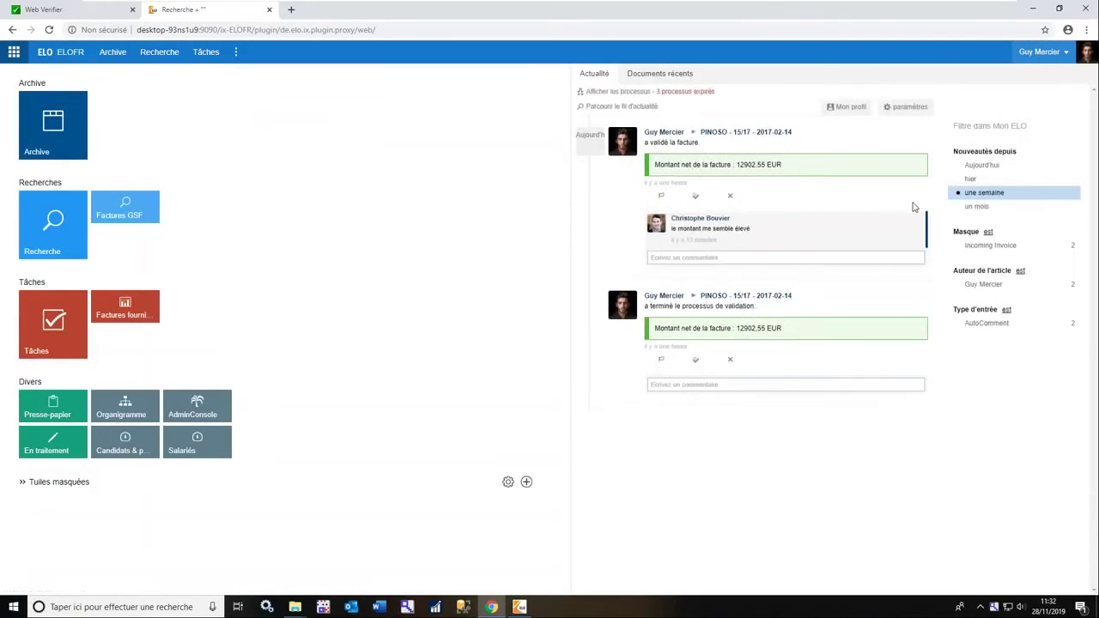
left_click_drag(573, 271, 289, 283)
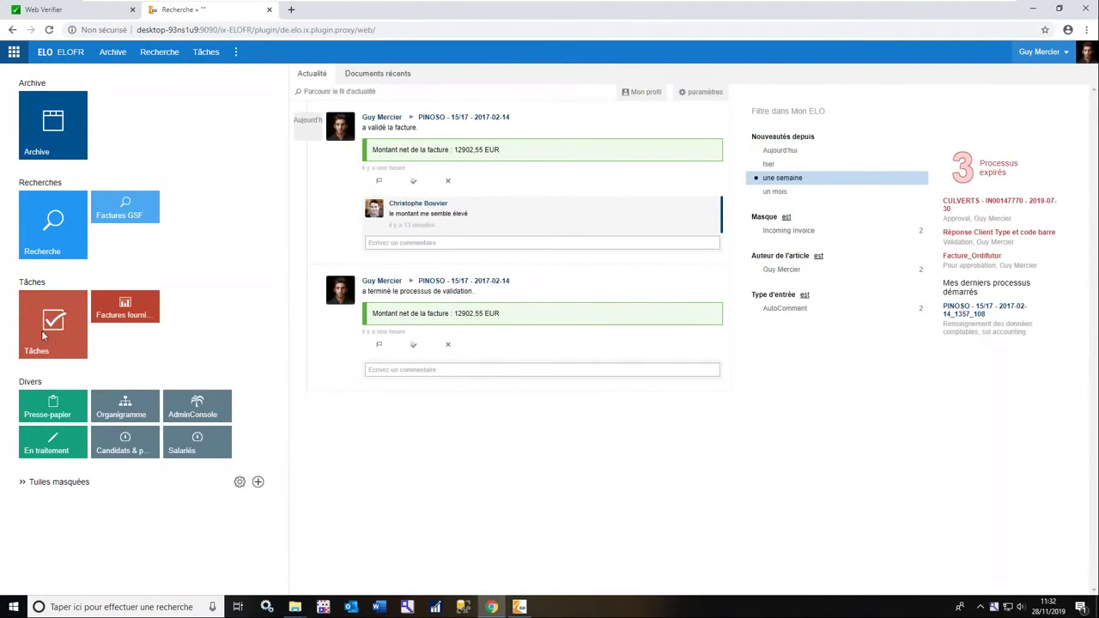
left_click(48, 340)
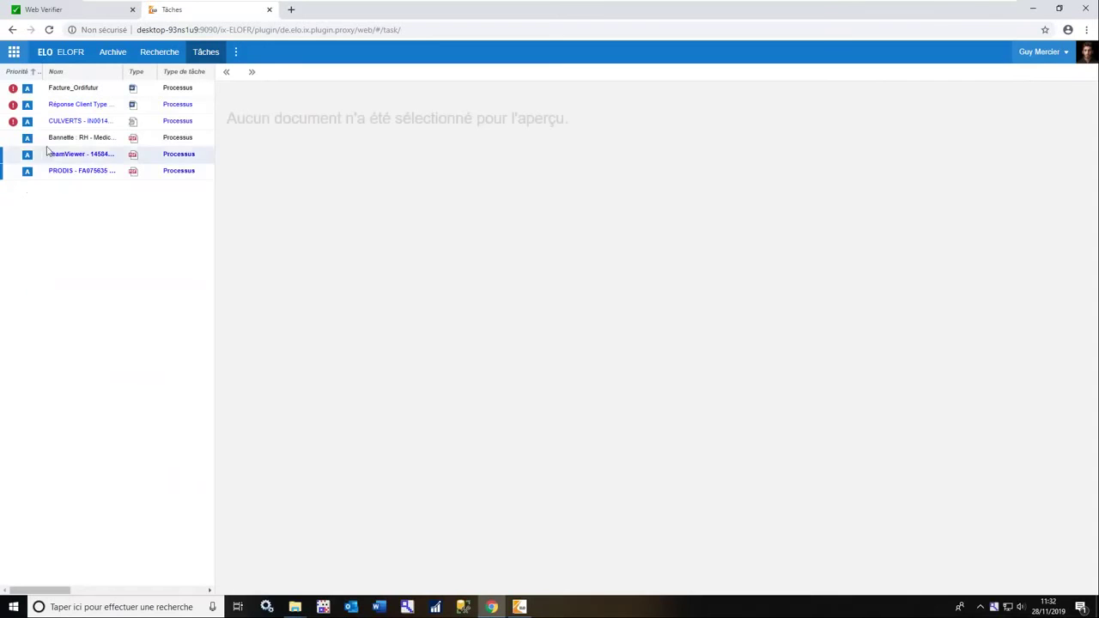
Approve the TeamViewer invoice, then the PRODIS invoice.
left_click(53, 155)
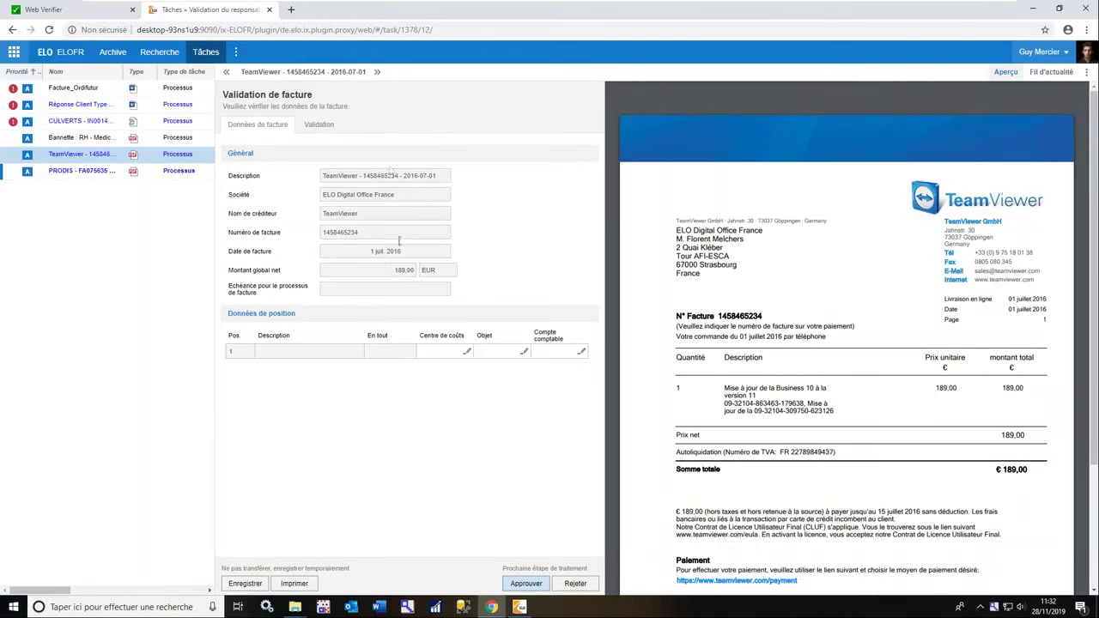
left_click(525, 584)
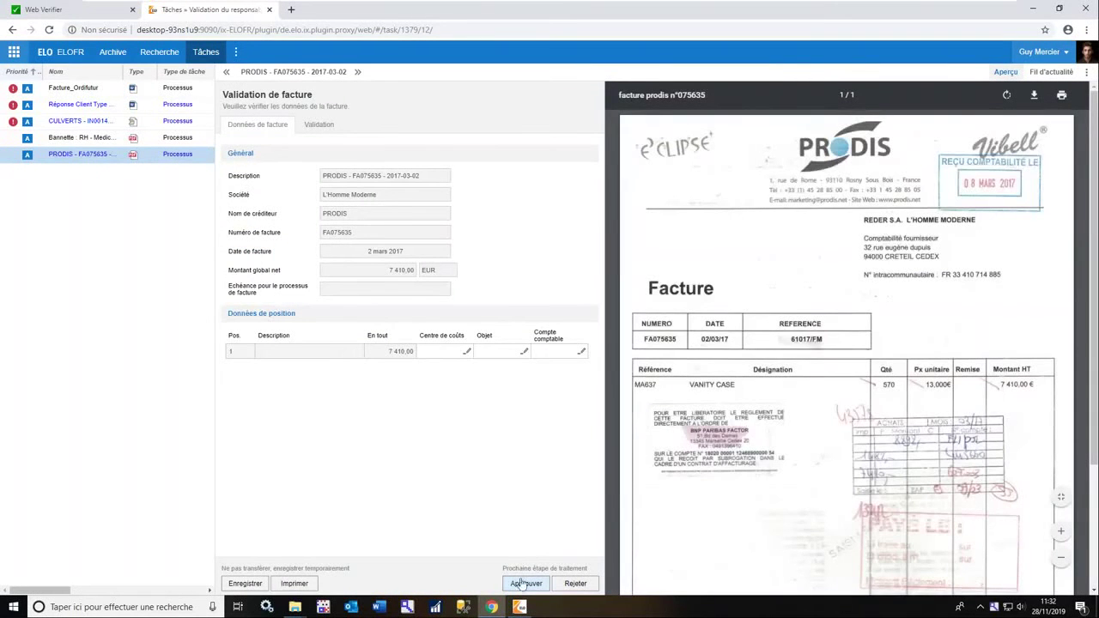
left_click(523, 585)
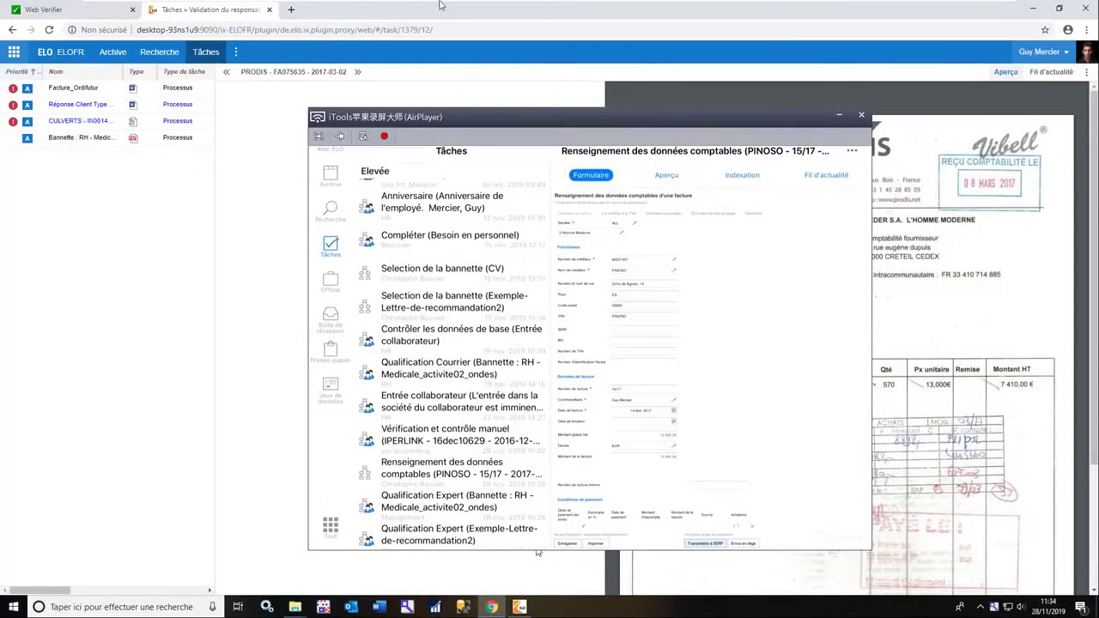
Close the mirrored iPad window and minimize Chrome to show the ELO invoice task list.
left_click(861, 114)
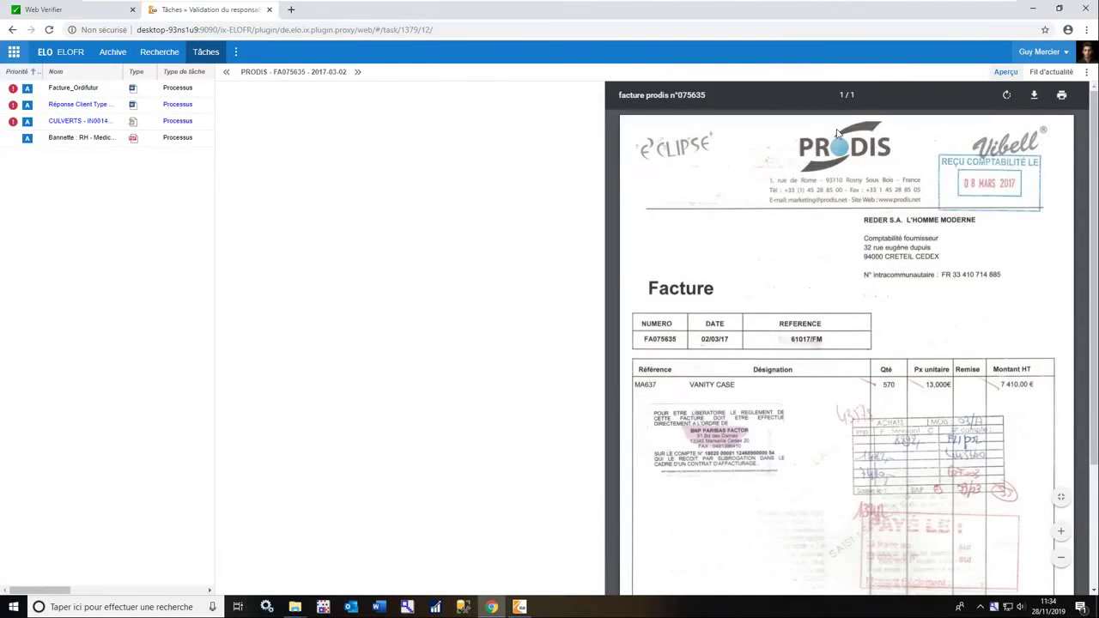
left_click(1034, 9)
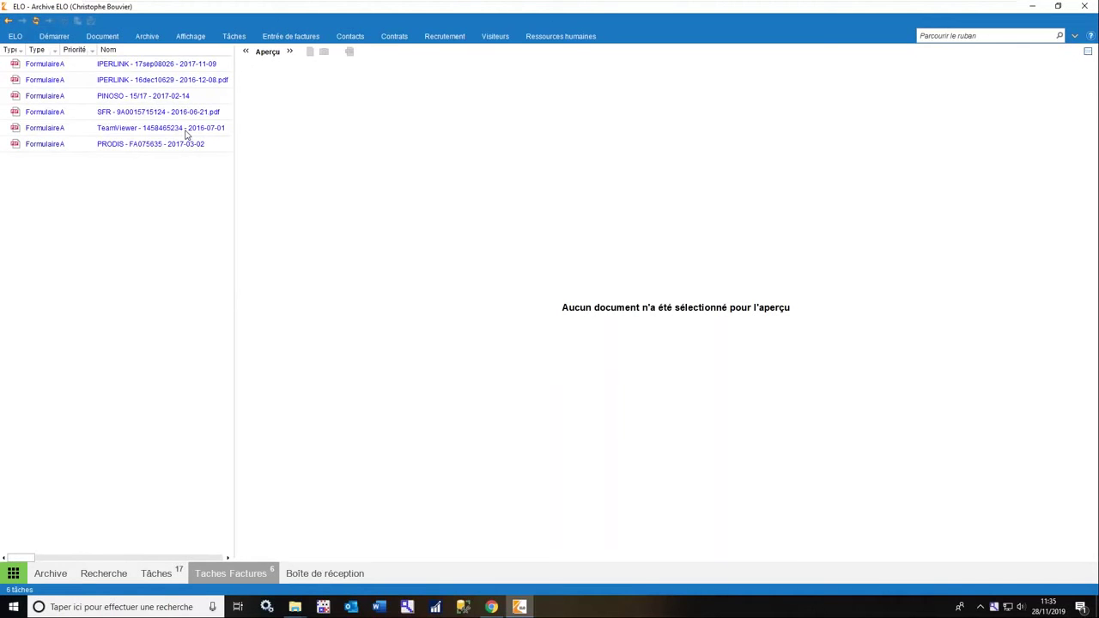
Accept the TeamViewer invoice's accounting-data task via its context menu.
left_click(185, 131)
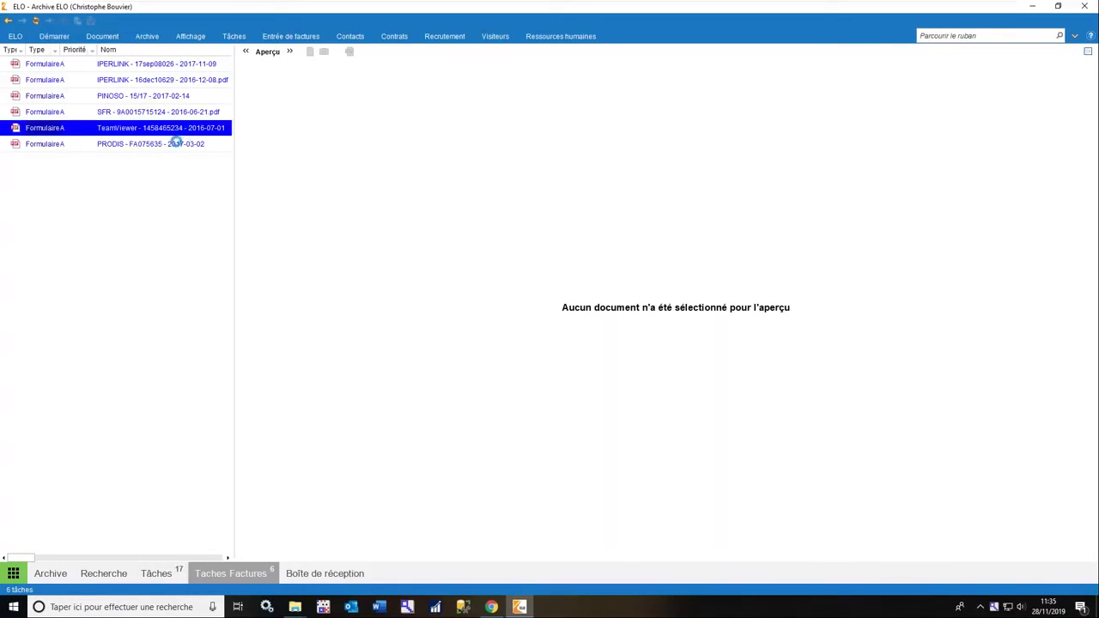
left_click(171, 148)
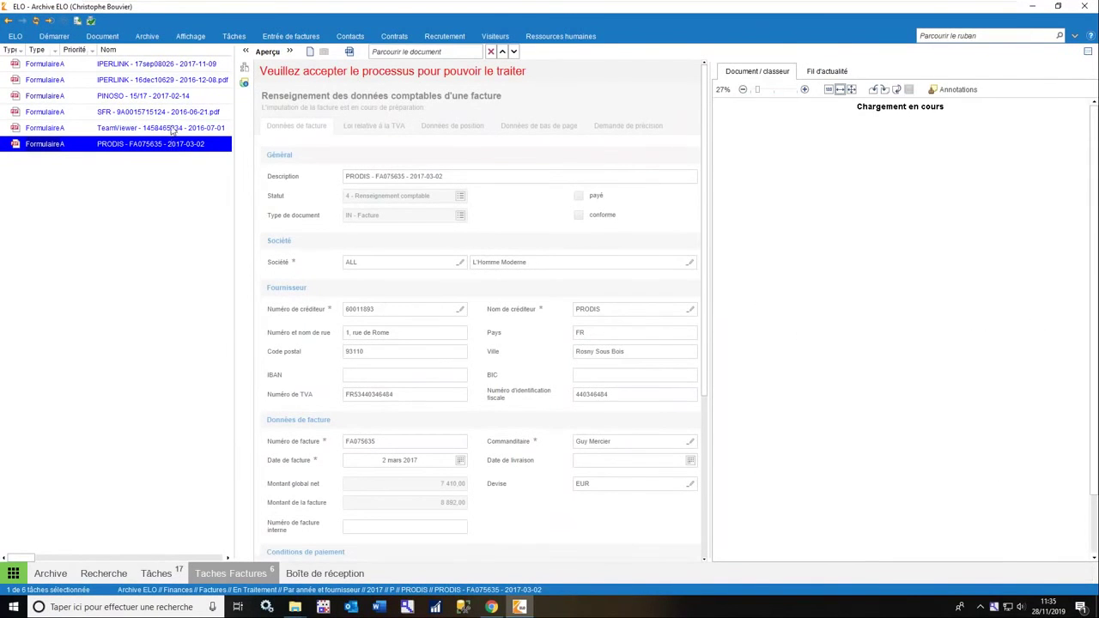
left_click(174, 129)
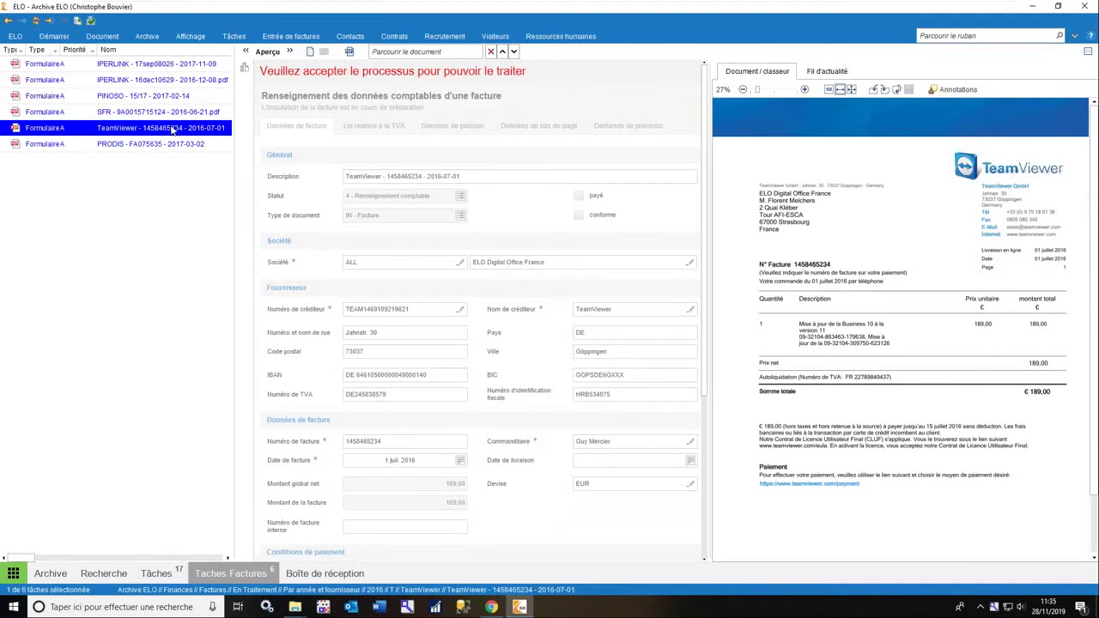
right_click(172, 129)
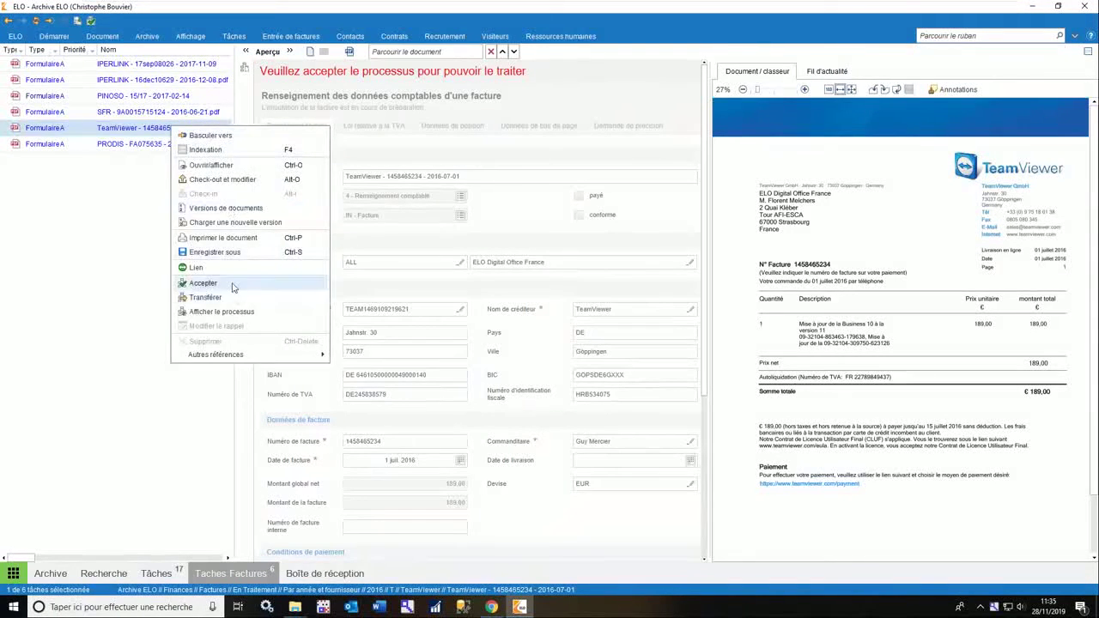
left_click(231, 283)
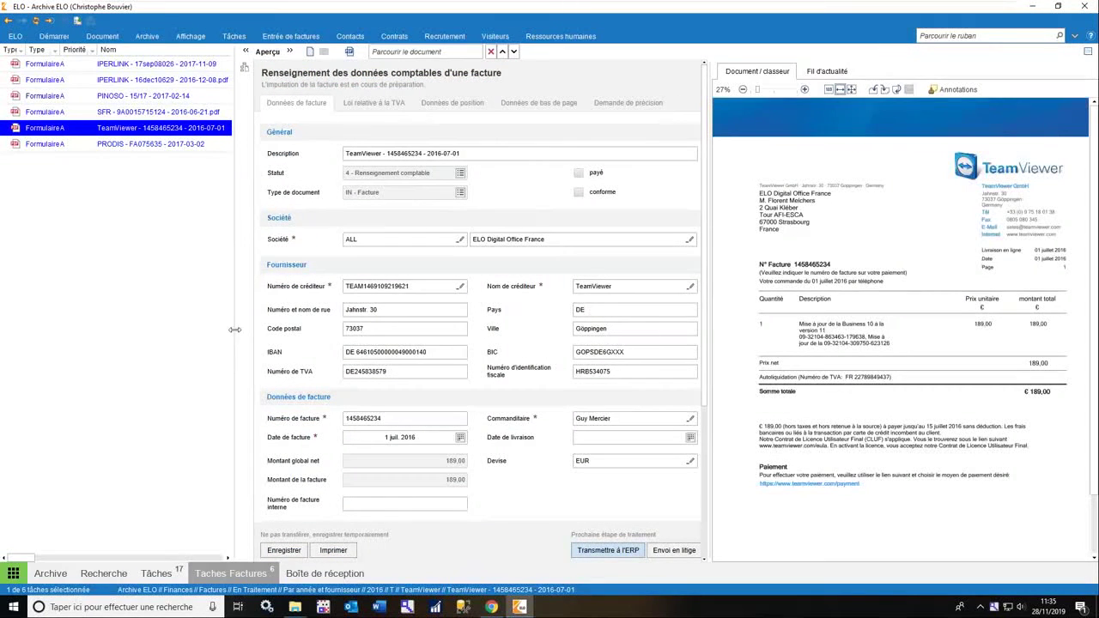
Narrow the task list, view the TeamViewer position data, then bring up the PRODIS task's actions.
left_click_drag(235, 328, 184, 329)
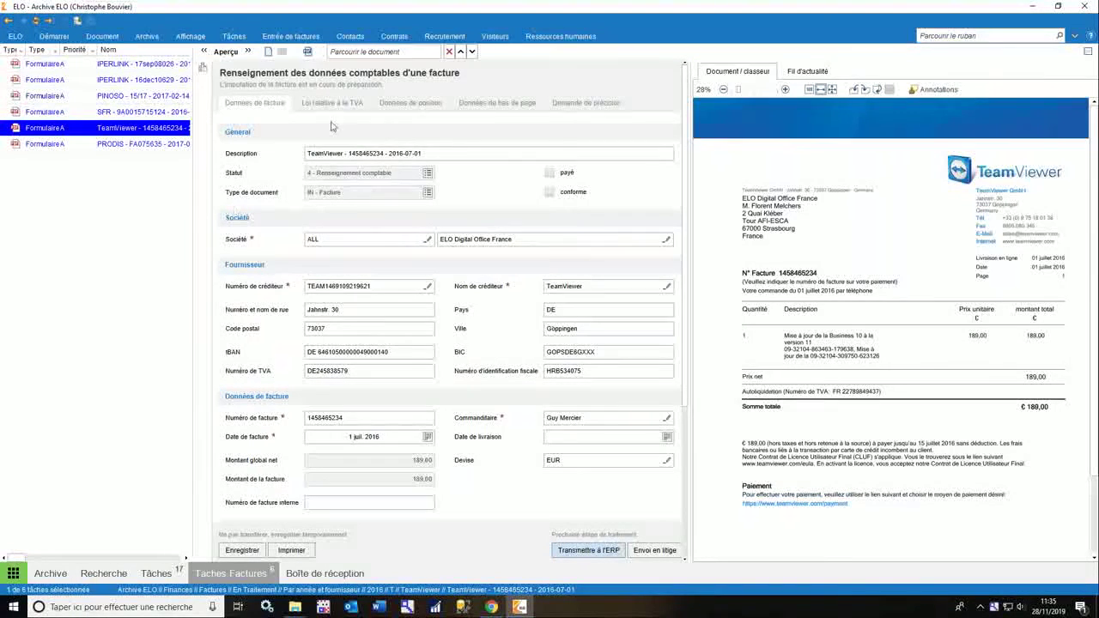
left_click(400, 106)
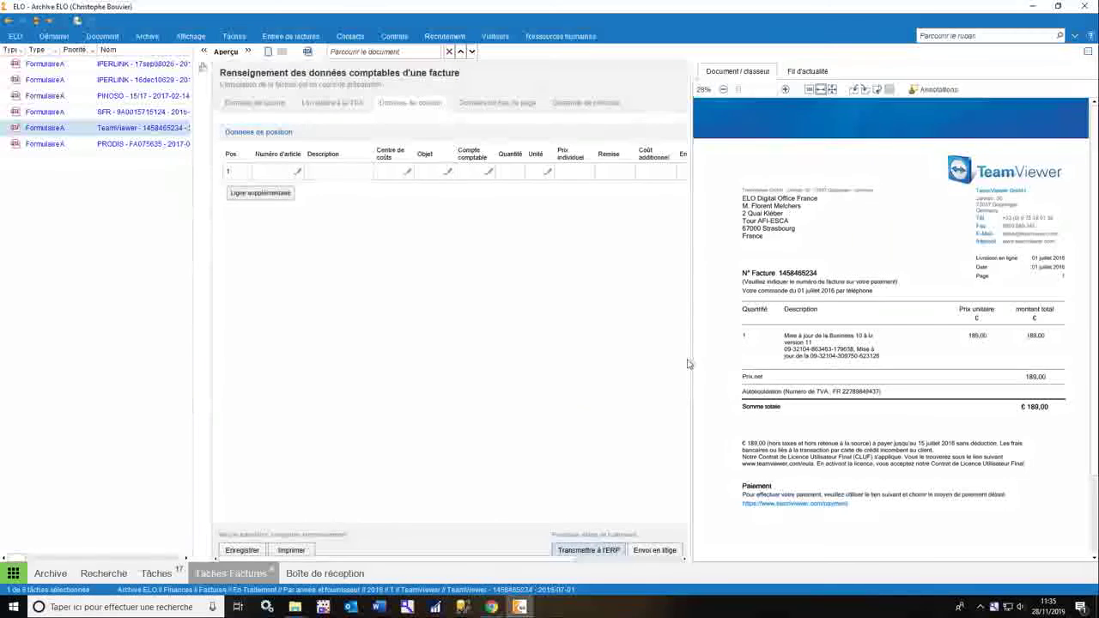
left_click(105, 146)
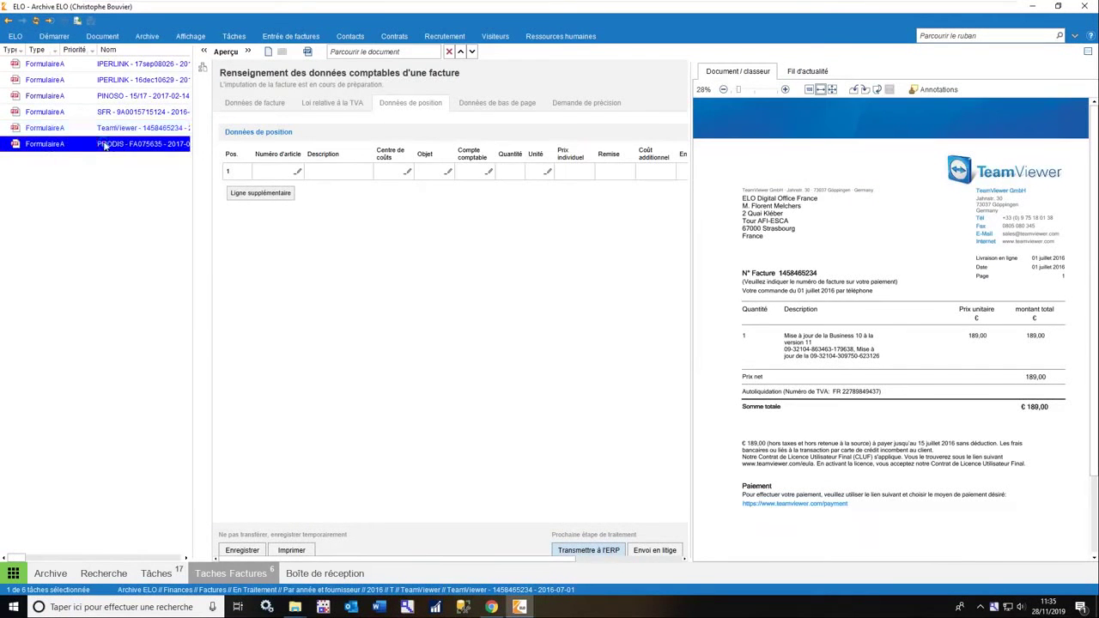
right_click(116, 146)
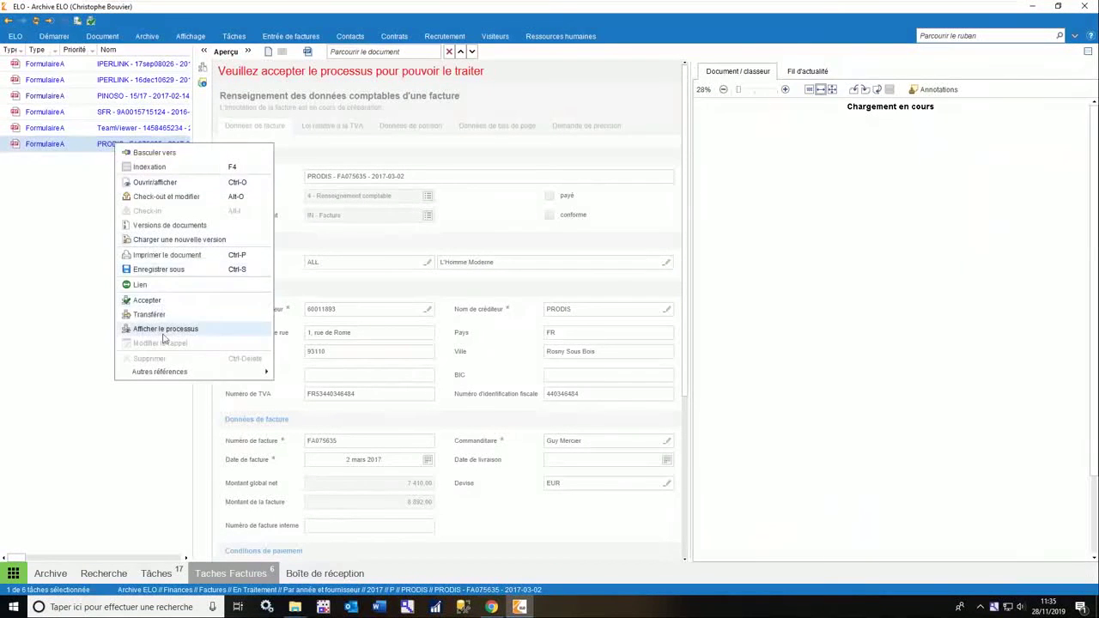
Accept the PRODIS accounting task and view its position data in a widened form.
left_click(168, 299)
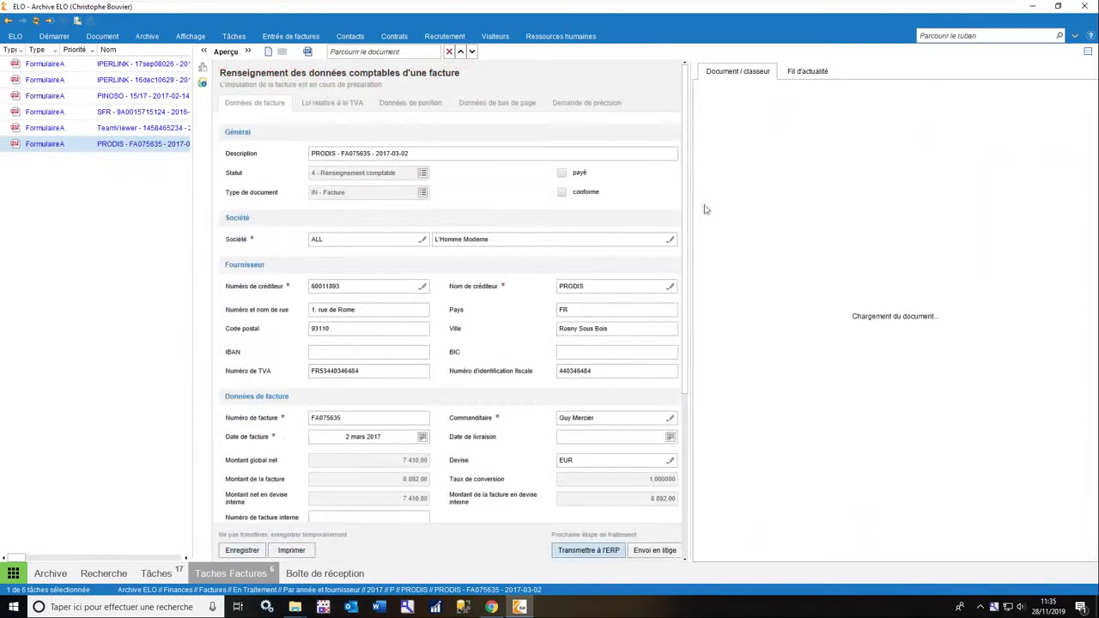
left_click_drag(692, 210, 781, 217)
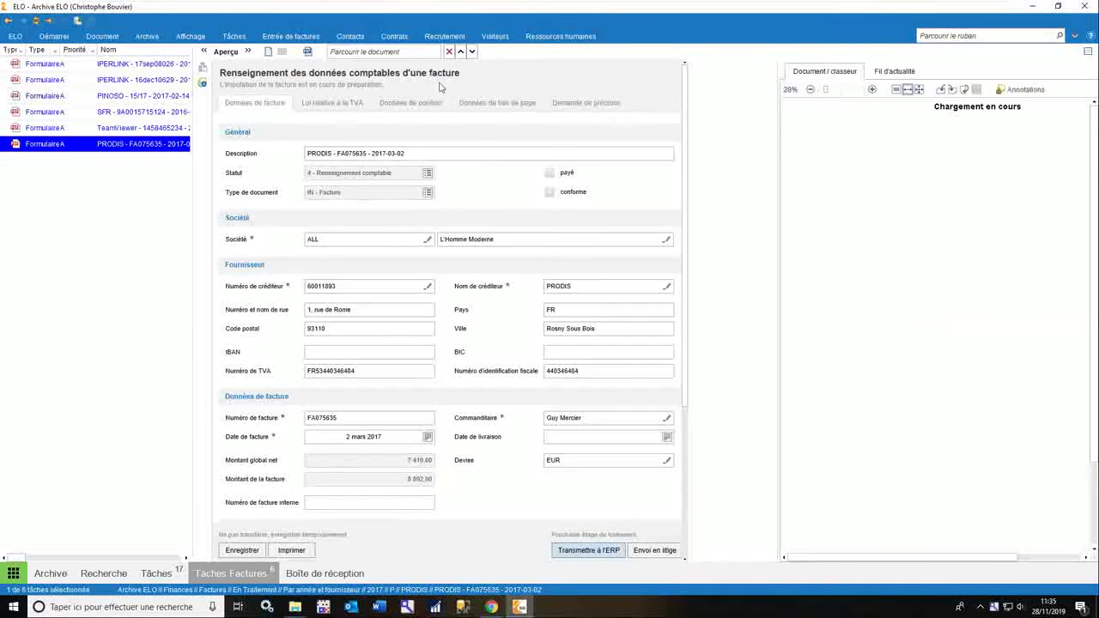
left_click(421, 103)
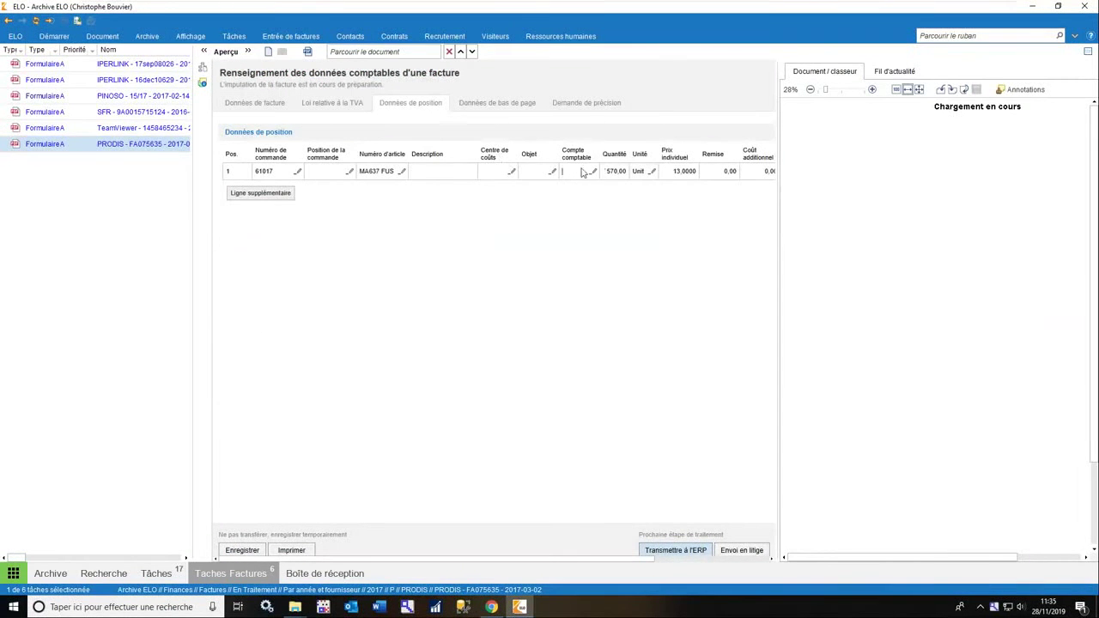
Check line 1's accounting account and cost centre, then transmit FA075635 to the ERP.
left_click(563, 171)
key("Down")
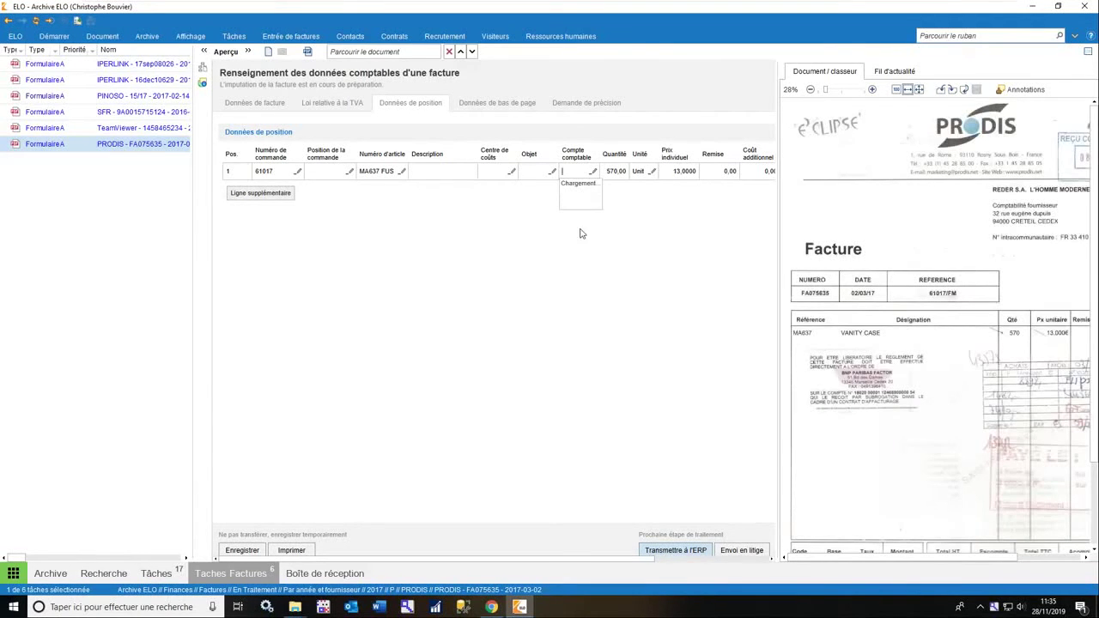
left_click(503, 172)
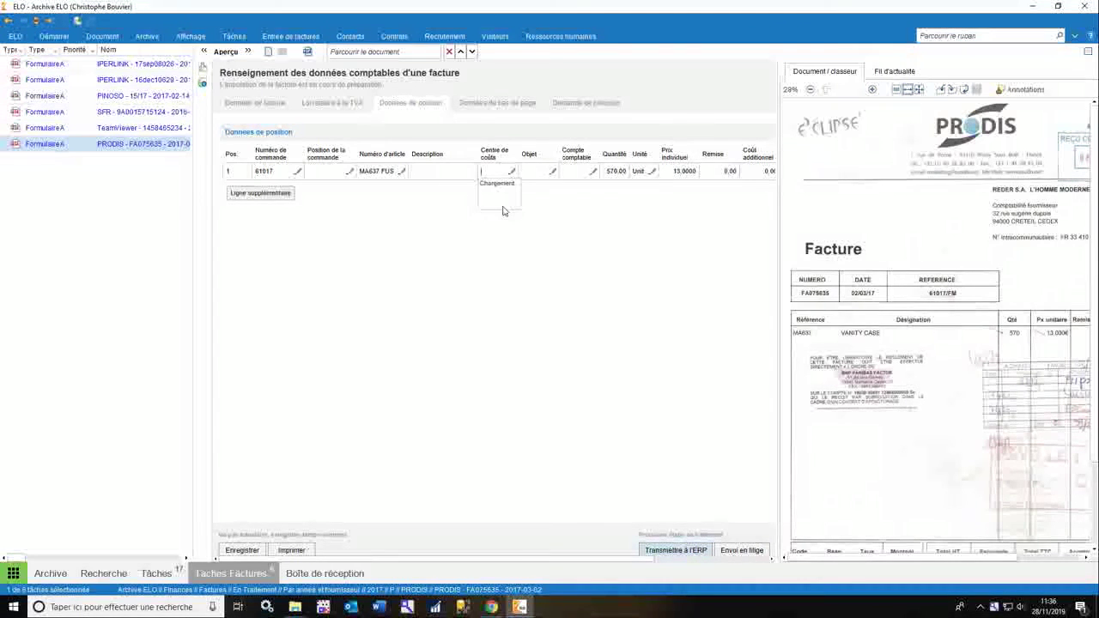
left_click(235, 103)
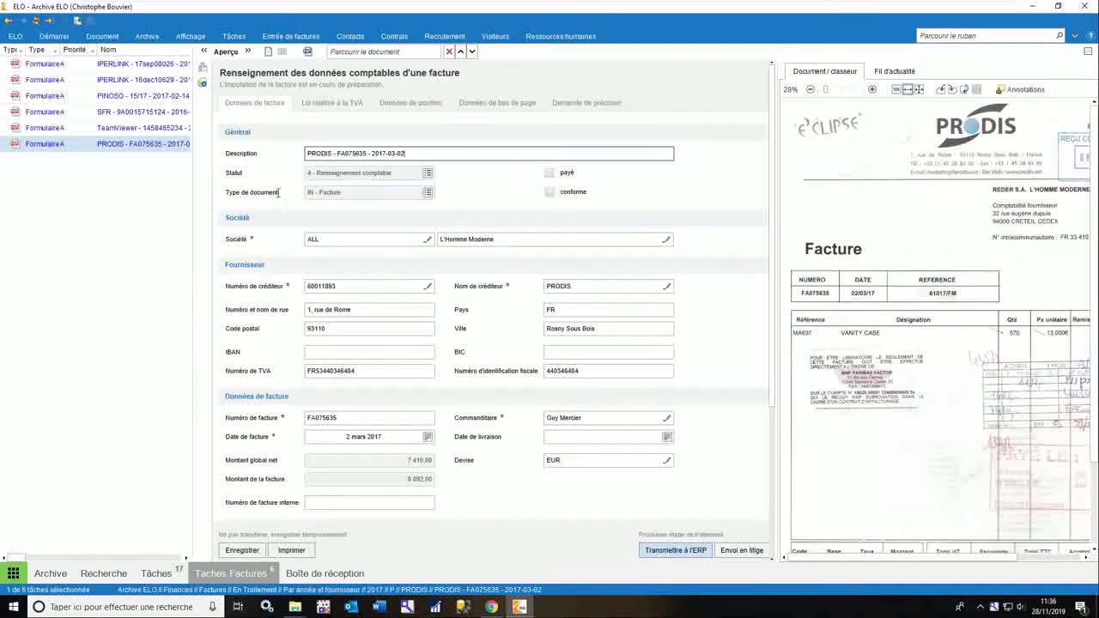
left_click(685, 556)
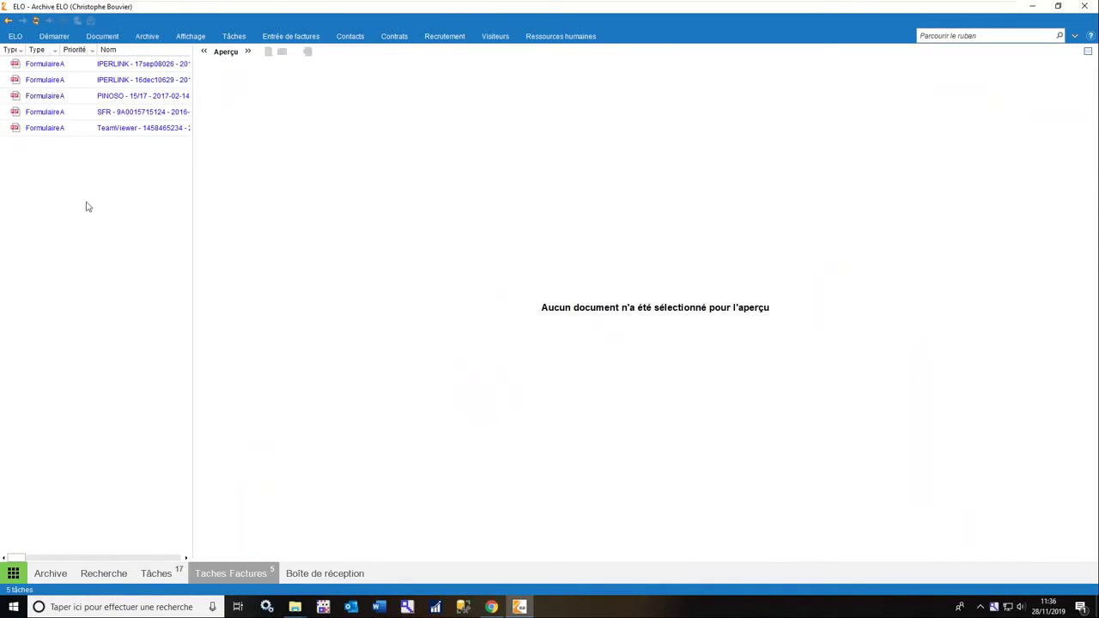
Open the supplier-invoice dashboard, filter to invoices in verification and preview the IPERLINK invoice.
left_click(13, 574)
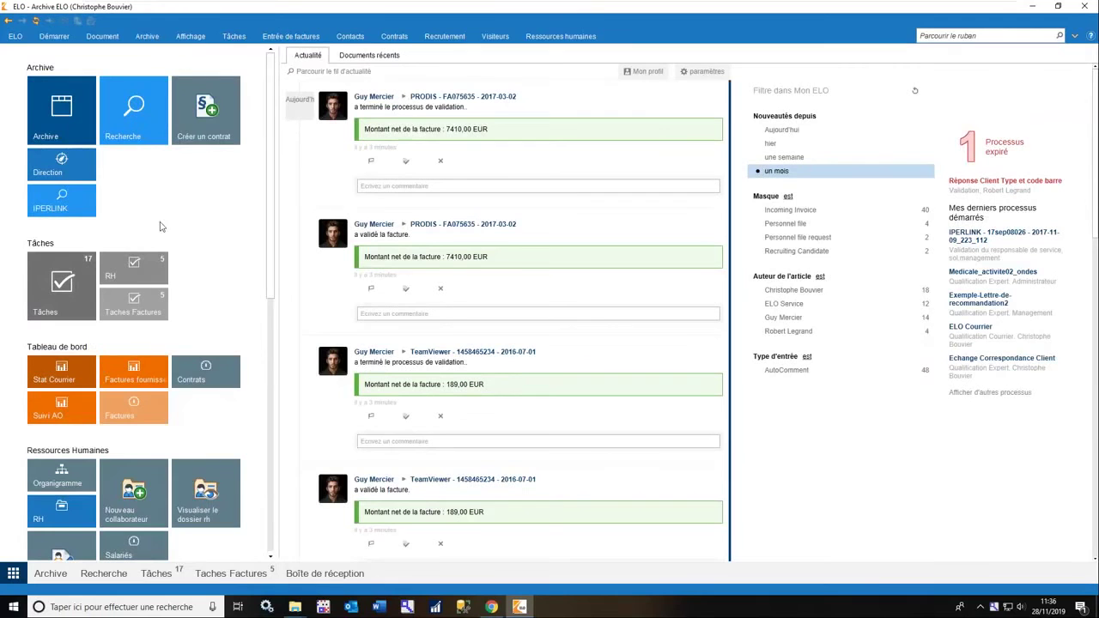
left_click(140, 417)
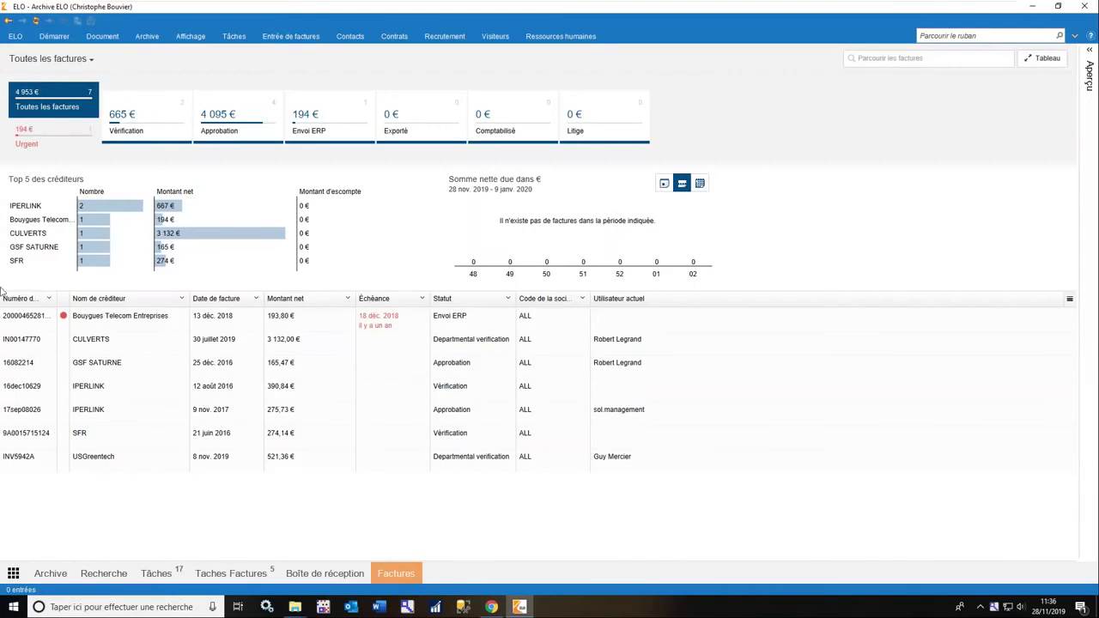
left_click(35, 21)
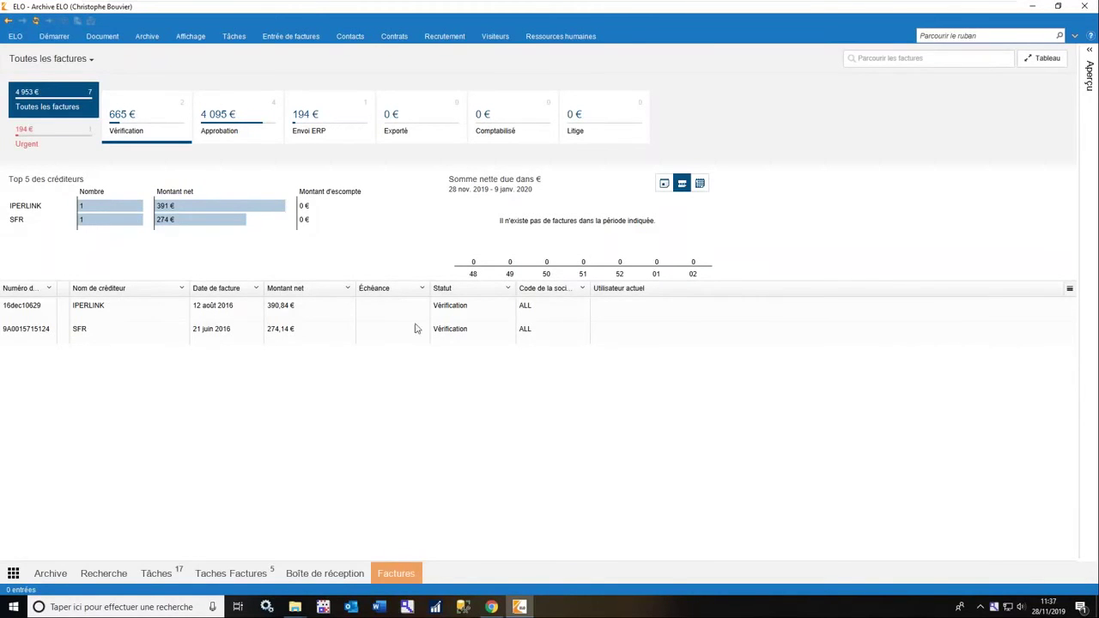
left_click(133, 312)
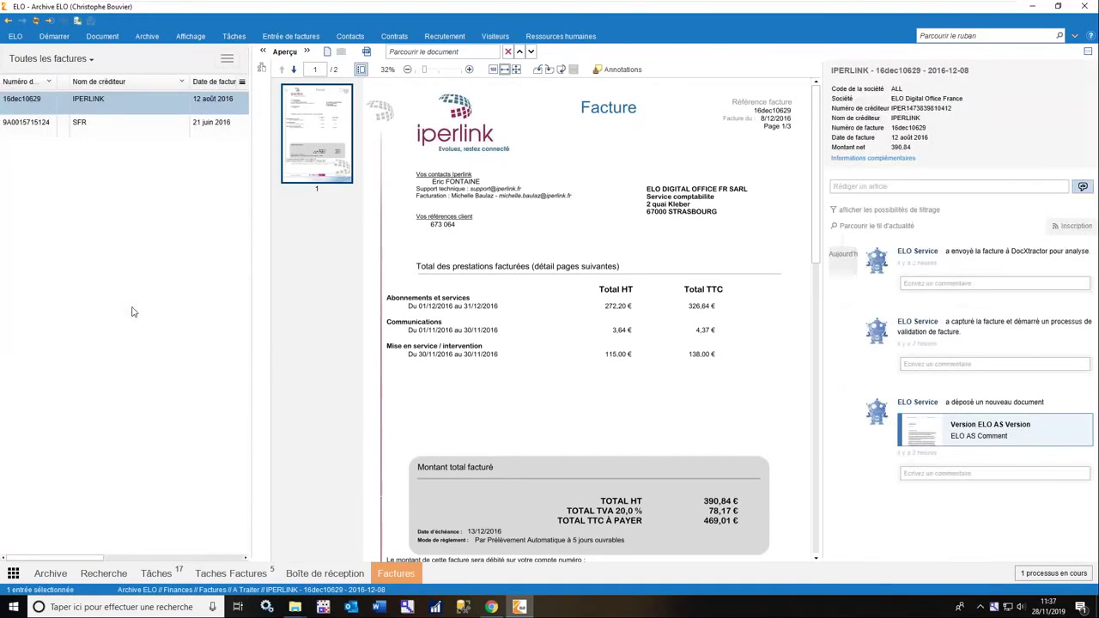
Try the Urgent filter, show all invoices again, then switch to the Recherche archive search.
left_click(305, 53)
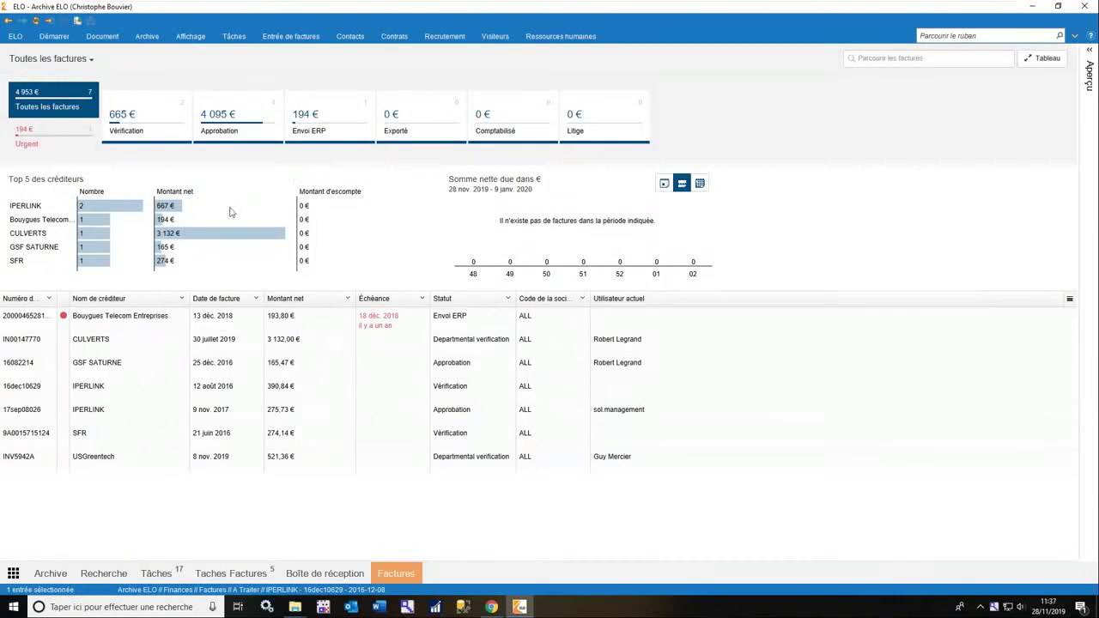
left_click(53, 139)
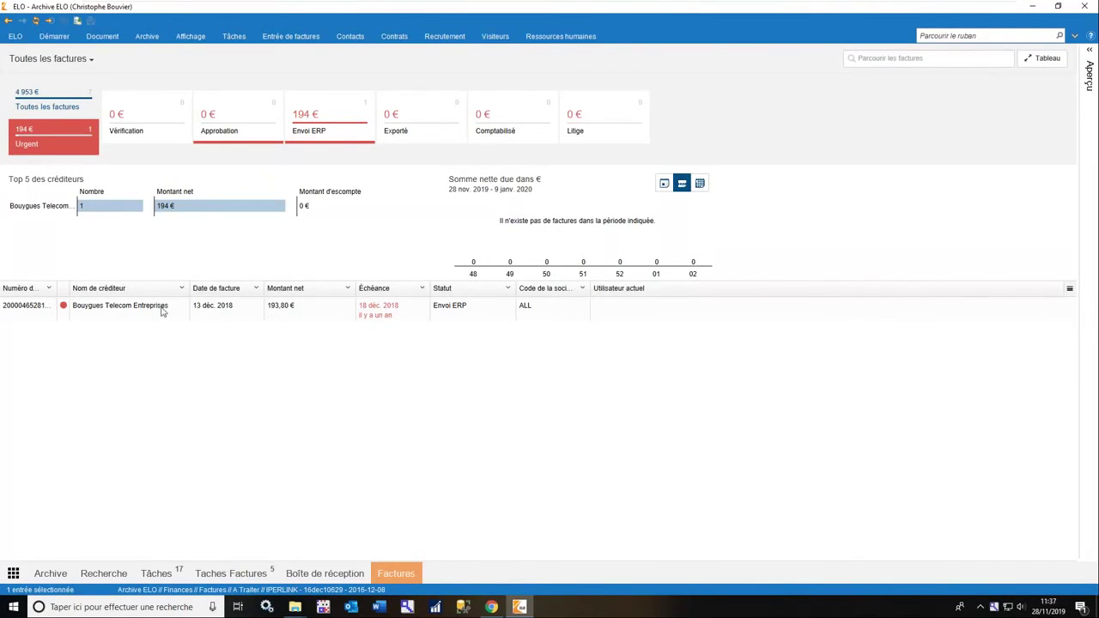
left_click(57, 101)
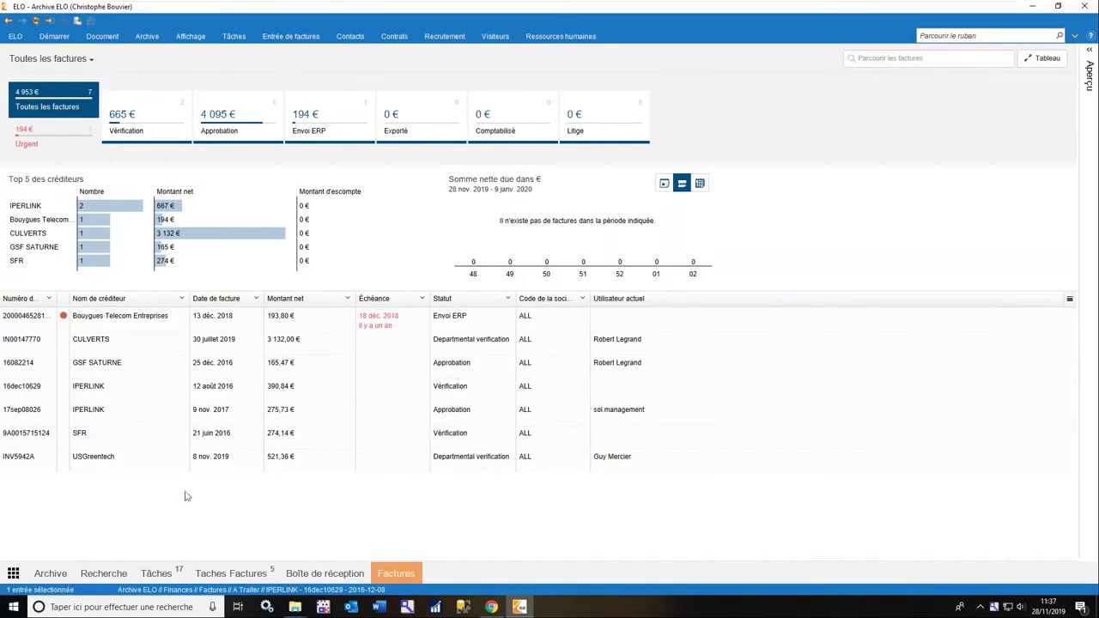
left_click(98, 577)
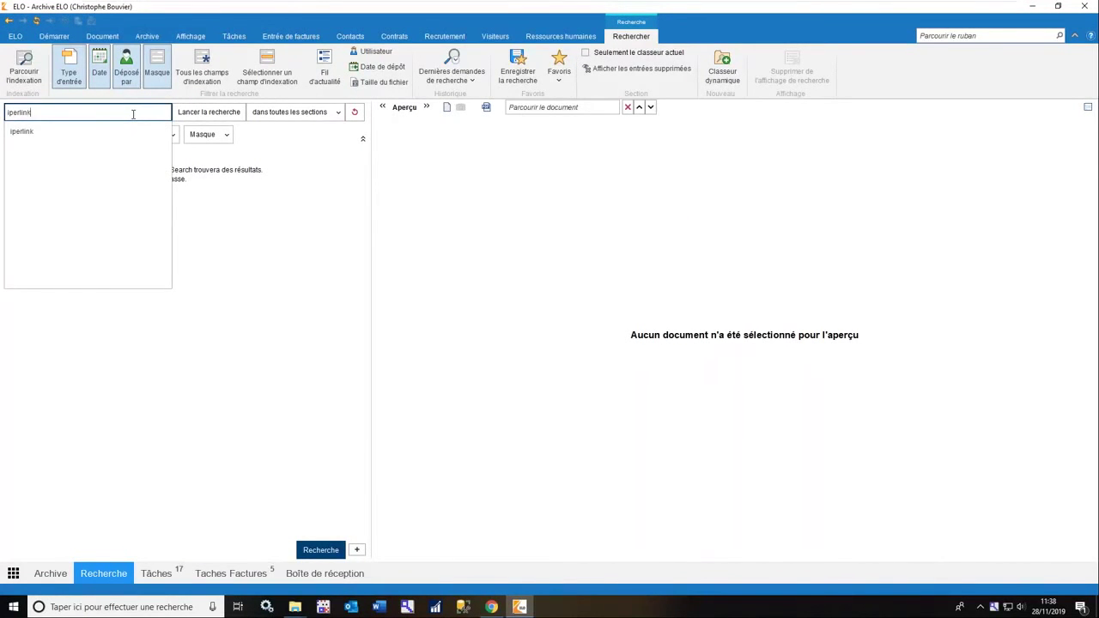
Search for 'iperlink', refine to 'iperlink abonnement', then reset the search to standard.
key("Return")
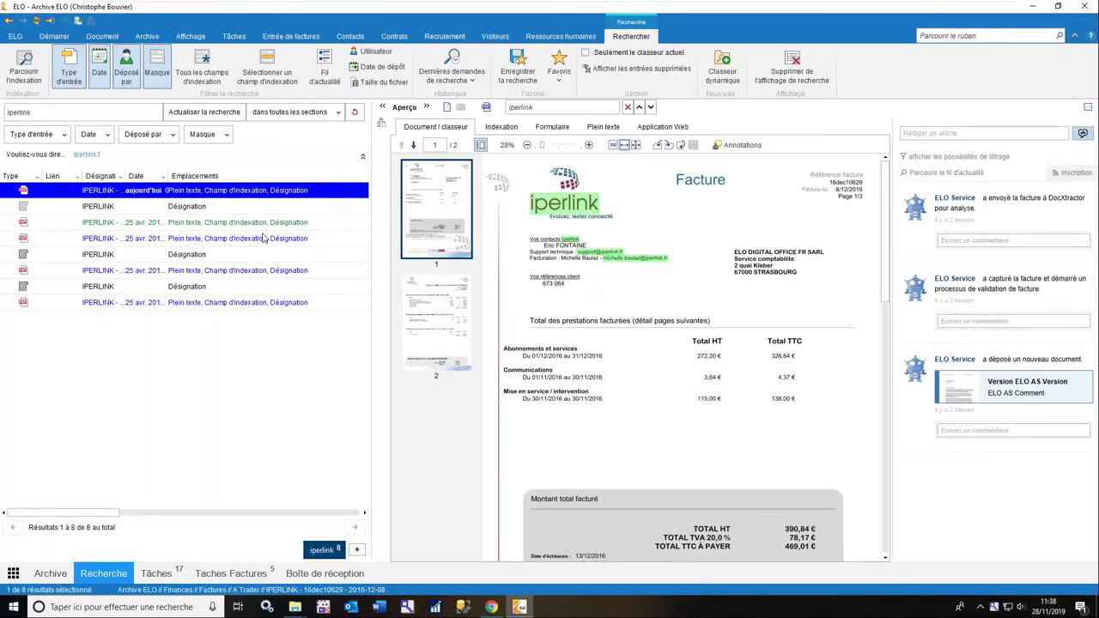
left_click(88, 116)
type("ab")
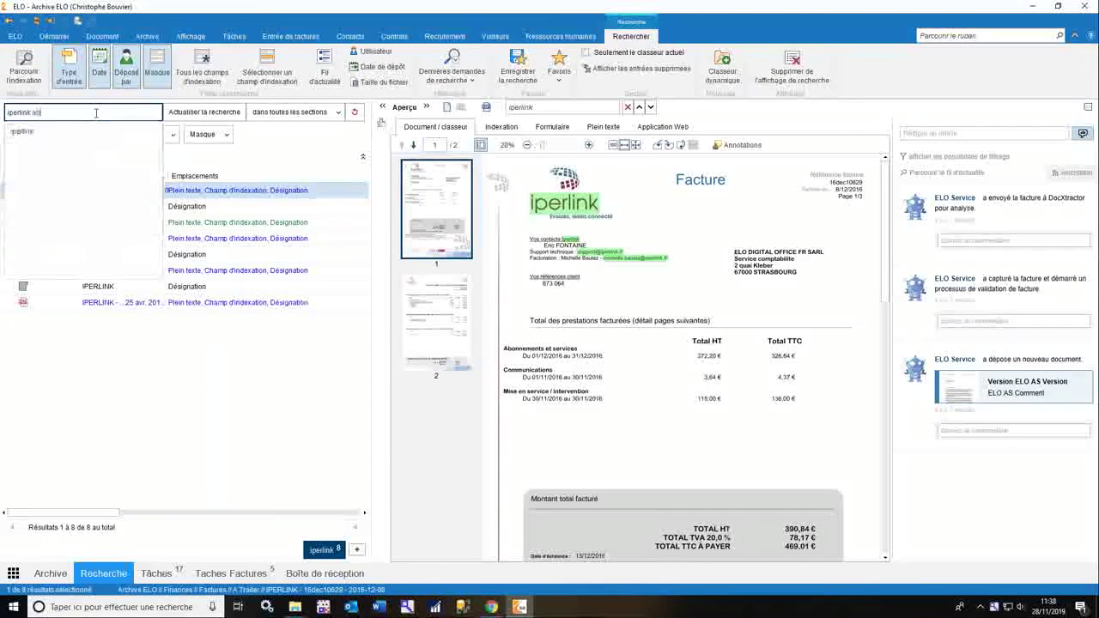
type("onnement")
key("Return")
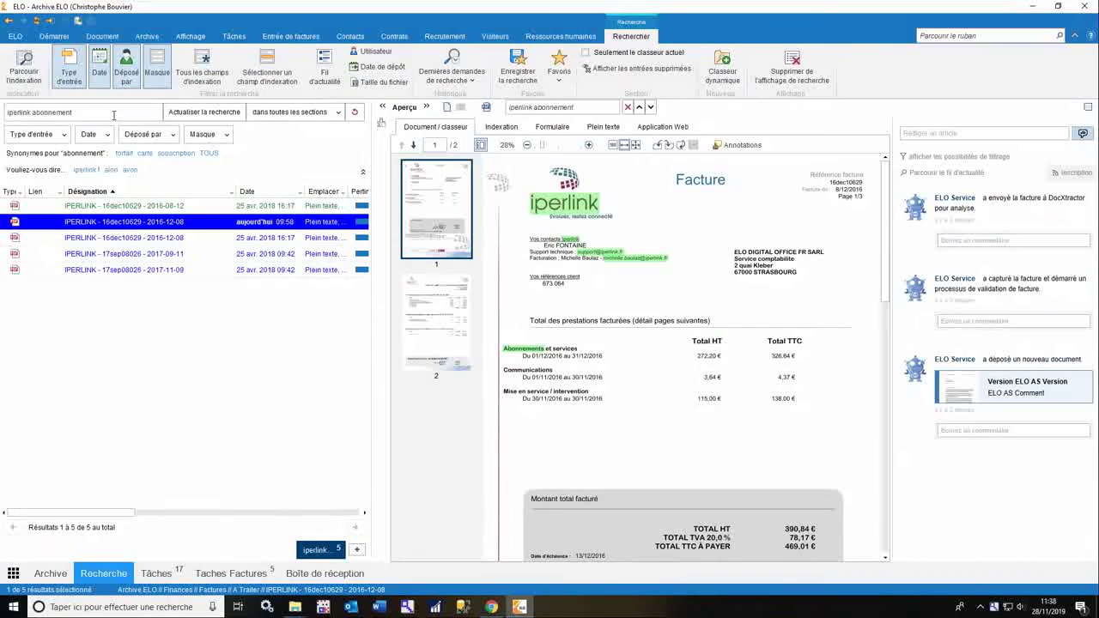
left_click(352, 115)
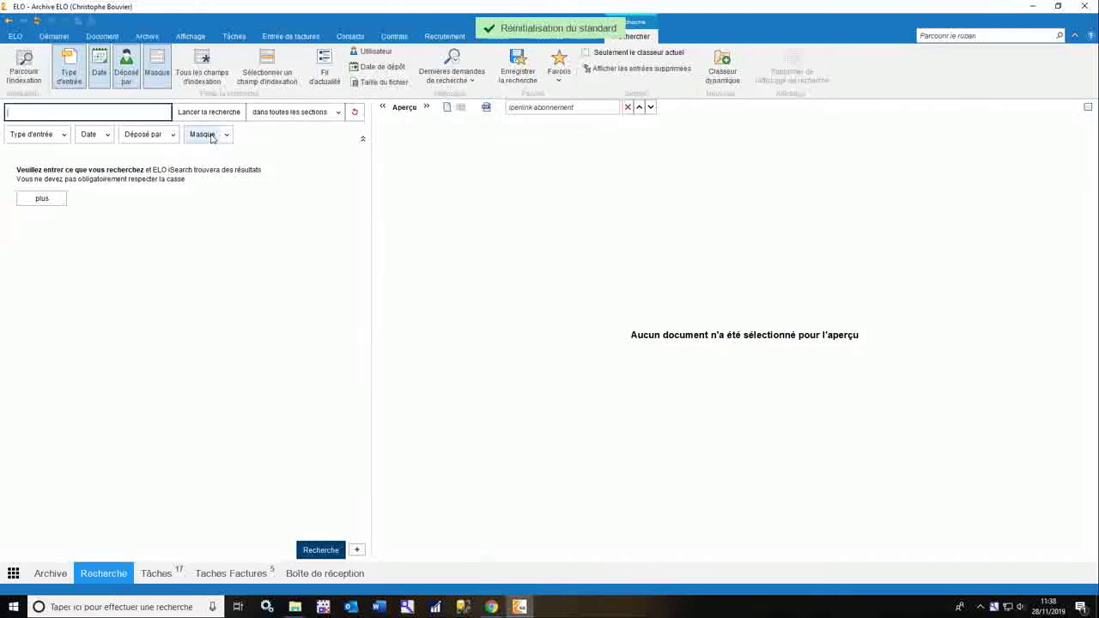
Restrict the search to the Facture entrante mask and run it, listing 34 results.
left_click(222, 136)
type("Facture entrante")
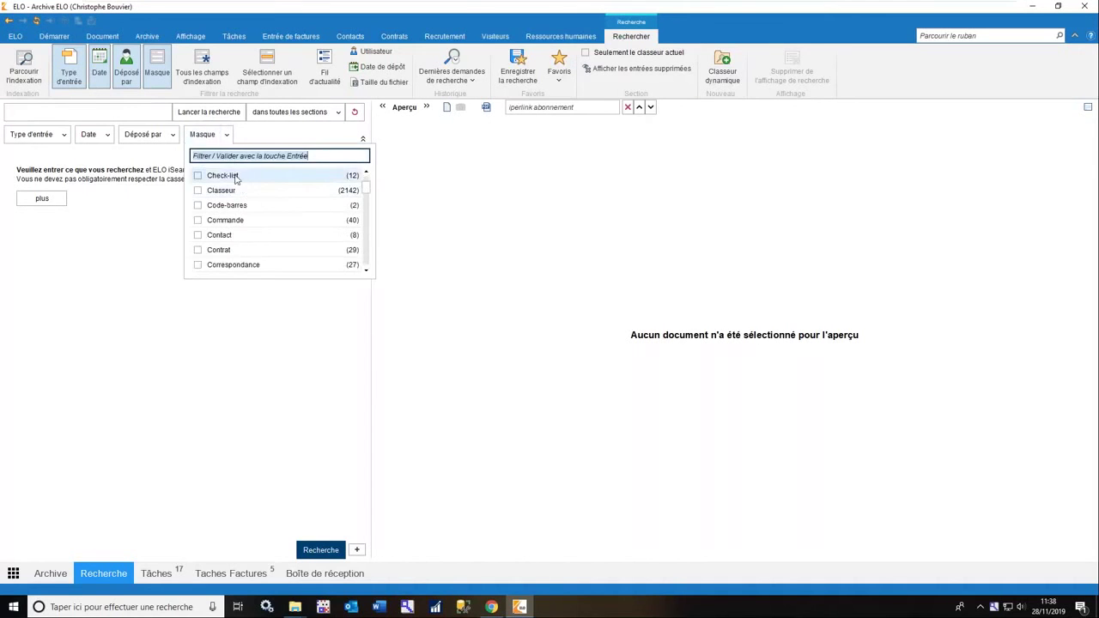
key("Down")
left_click(235, 179)
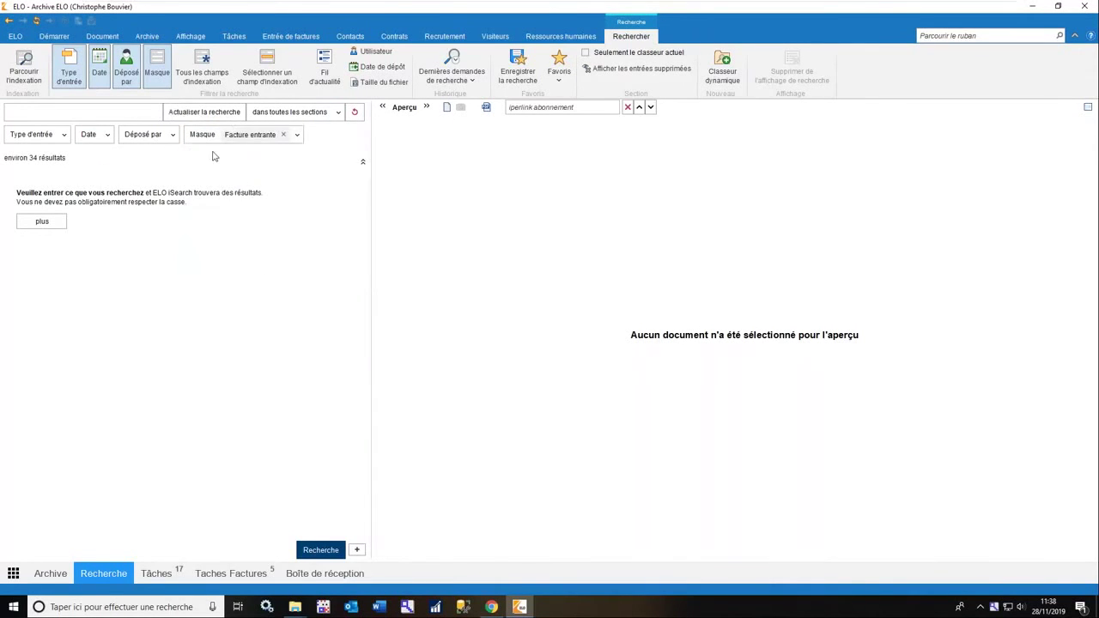
left_click(225, 115)
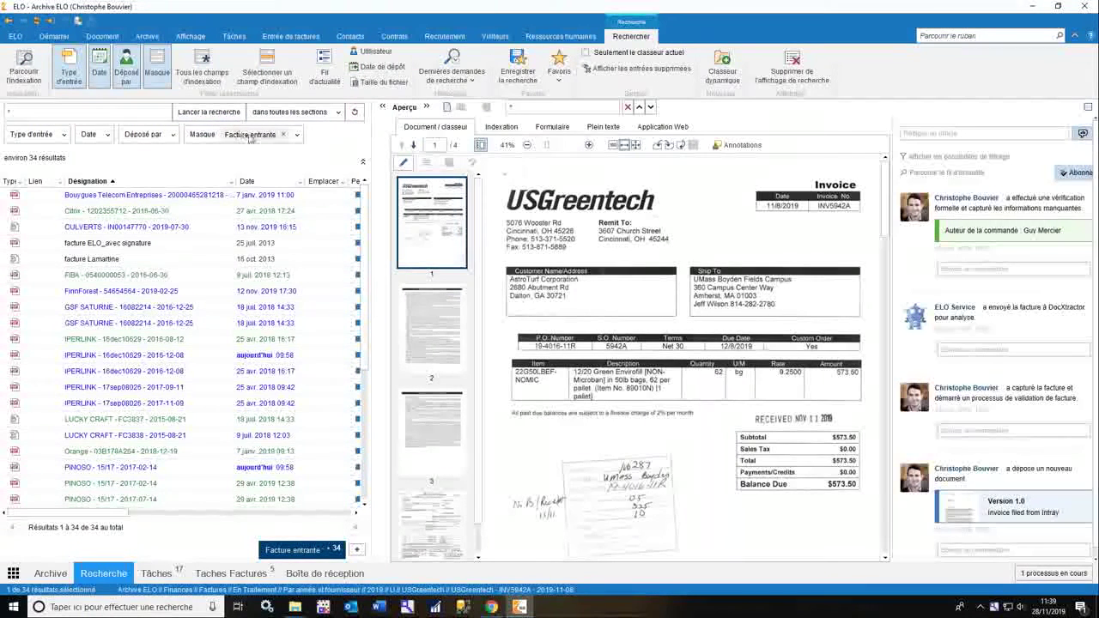
Add Nom de créditeur and Numéro de facture as index-field filters.
left_click(266, 69)
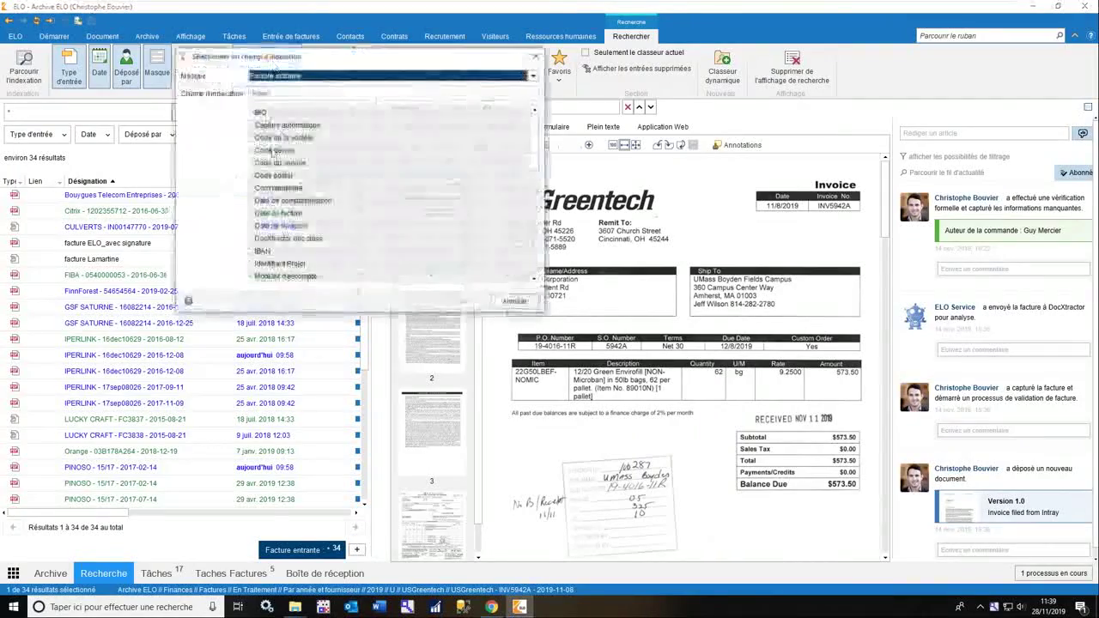
scroll(318, 193, "down", 4)
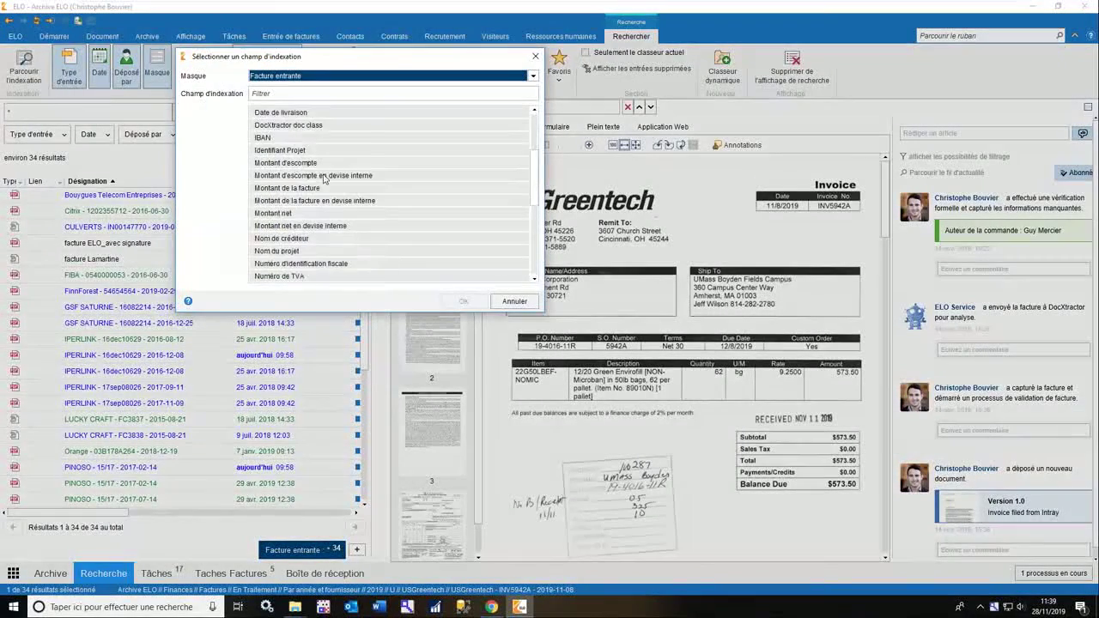
left_click(307, 201)
scroll(309, 214, "down", 1)
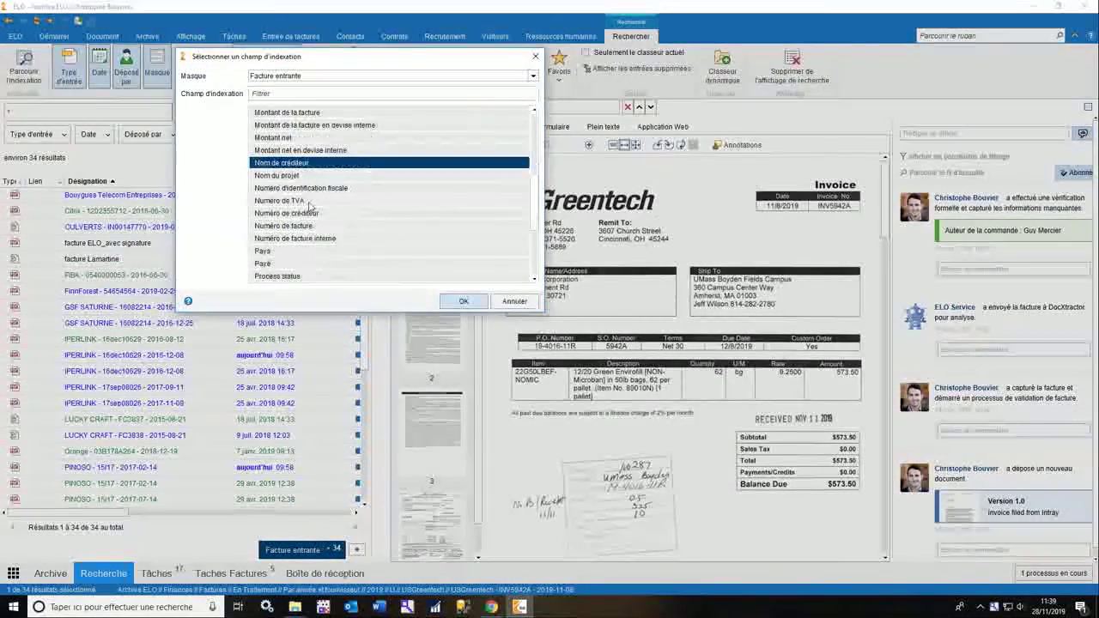
left_click(307, 225)
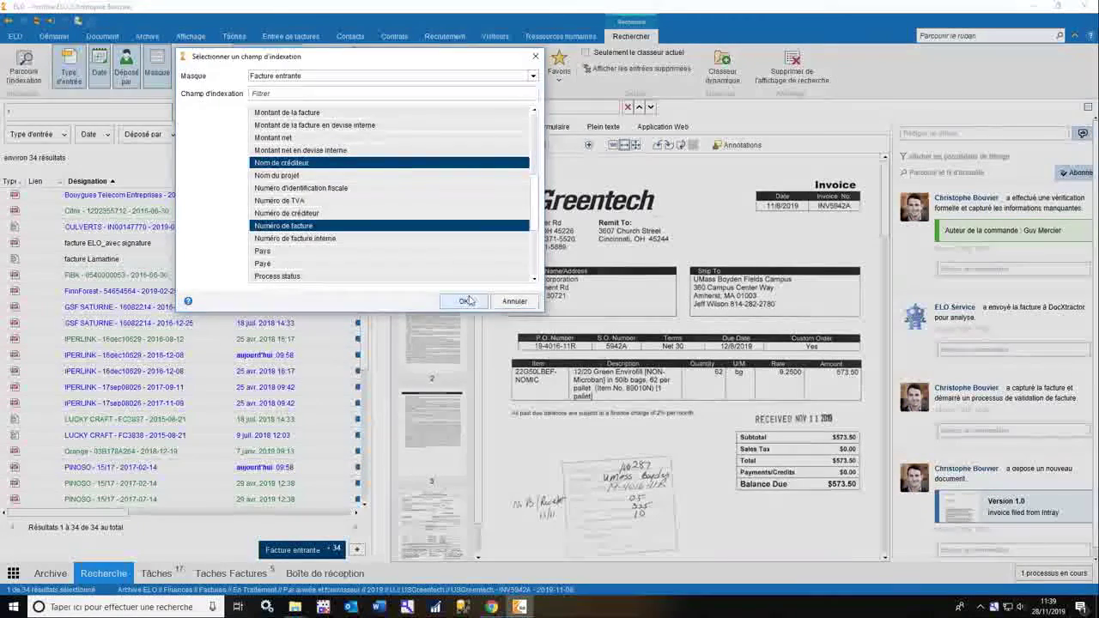
left_click(462, 301)
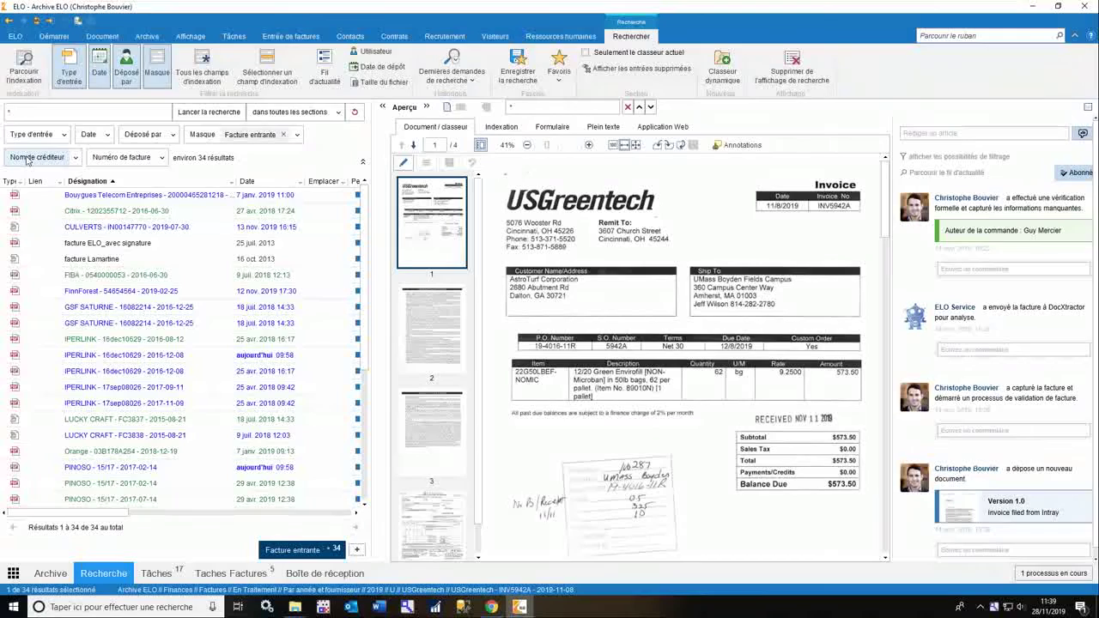
left_click(27, 160)
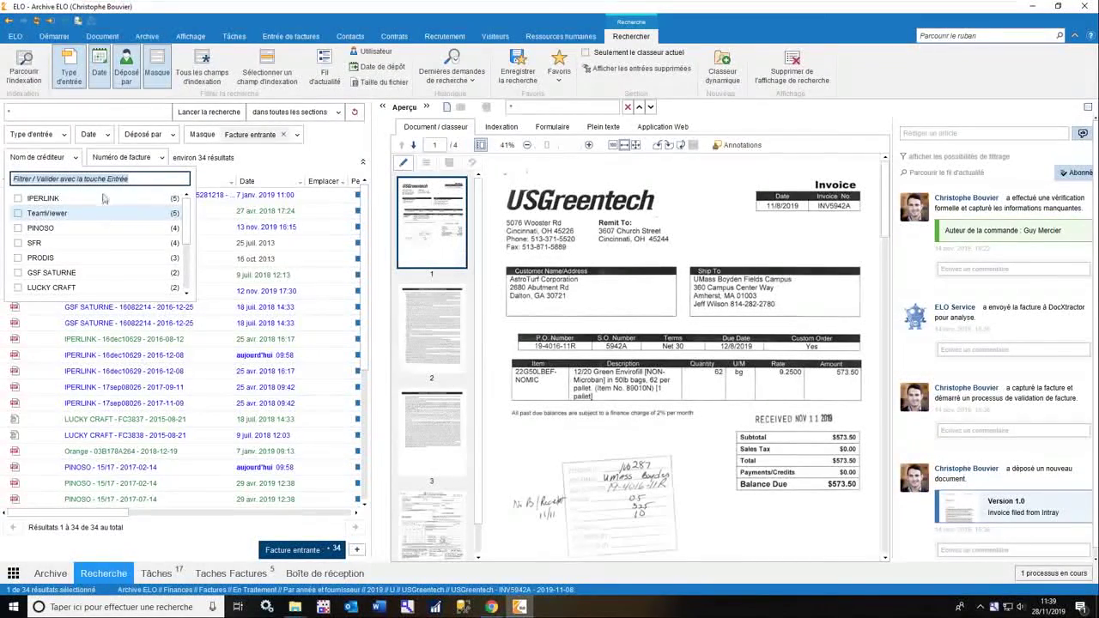
left_click(75, 248)
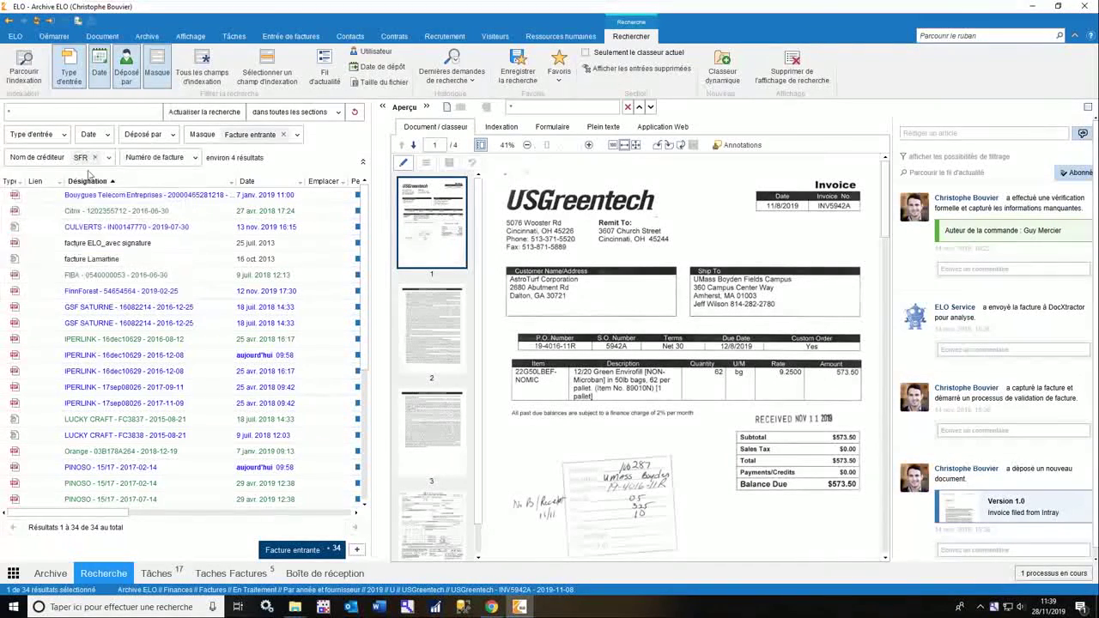
left_click(184, 111)
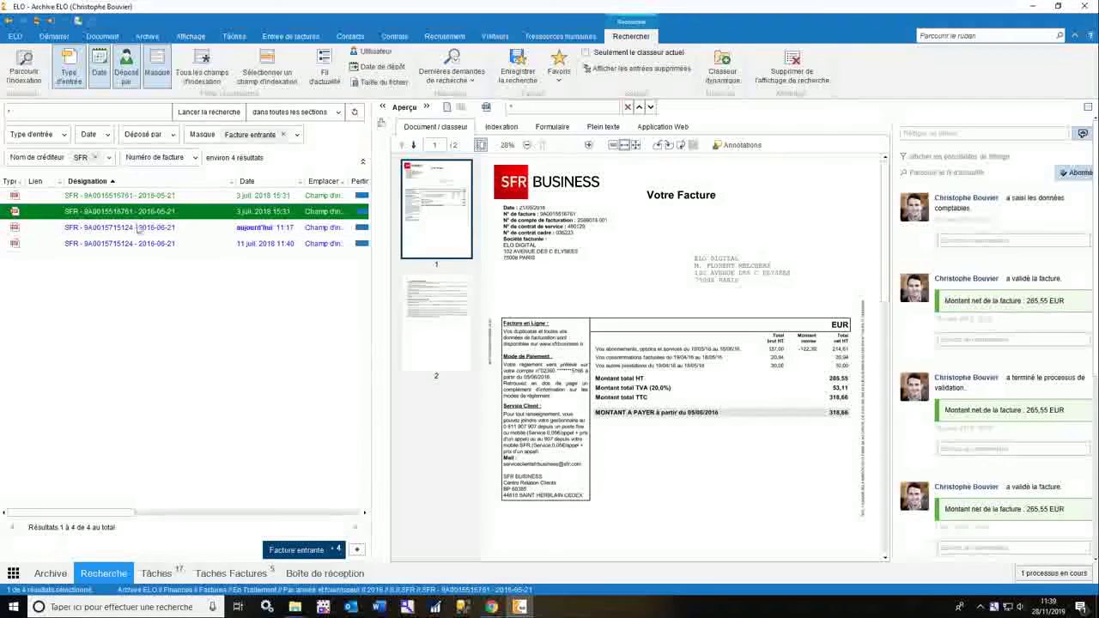
left_click(155, 157)
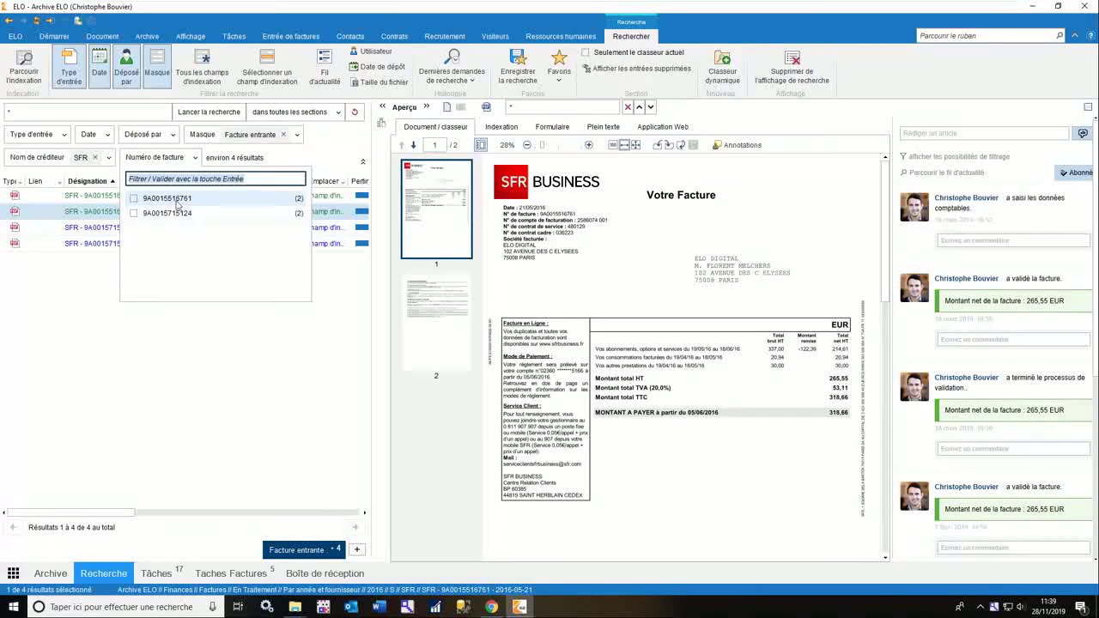
left_click(169, 200)
left_click(209, 112)
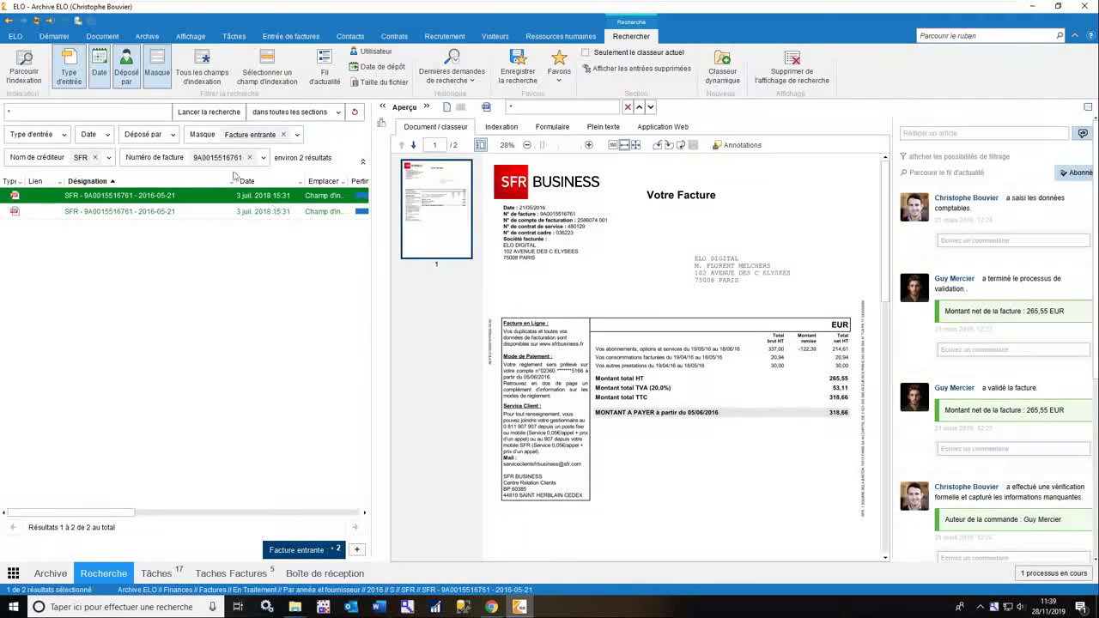
left_click(14, 573)
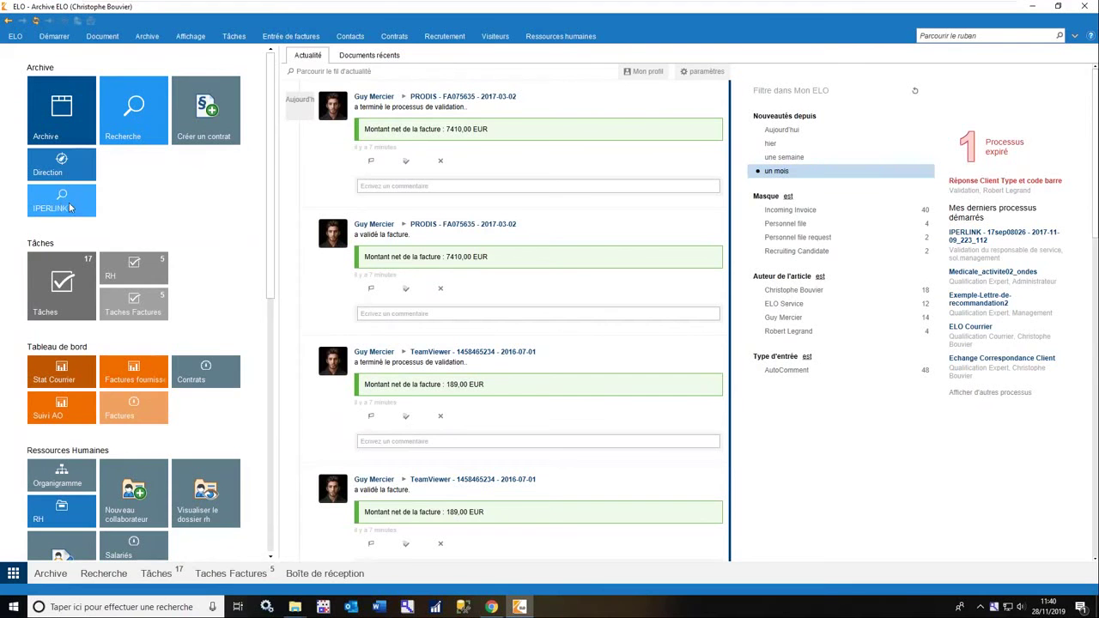
Run the saved IPERLINK search for invoice 17sep08026, then return to the home launcher.
left_click(71, 208)
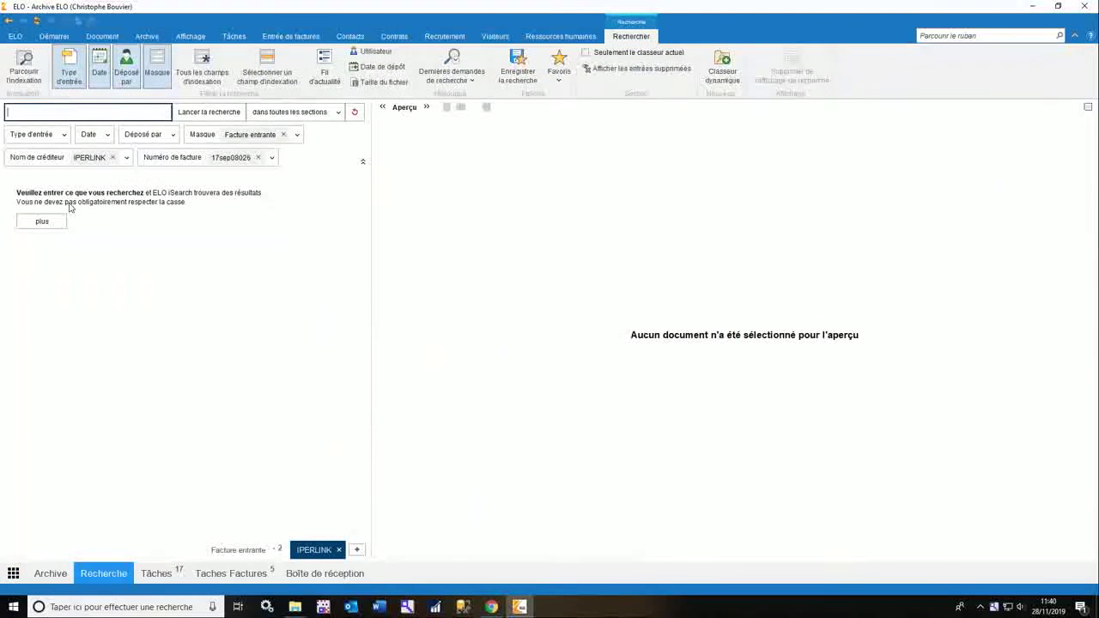
left_click(206, 115)
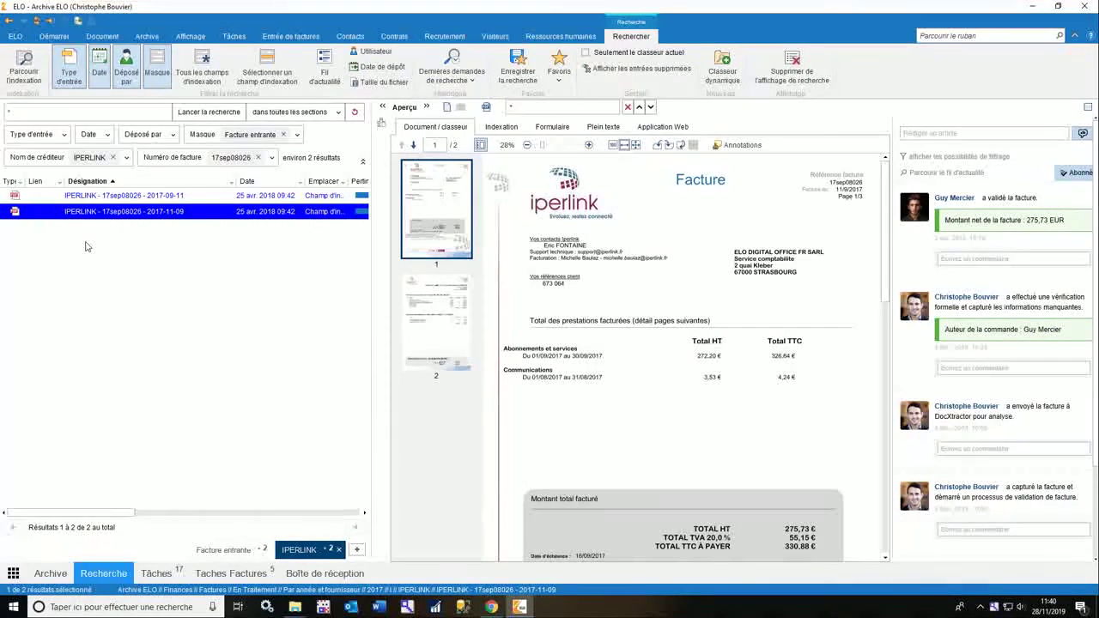
left_click(13, 573)
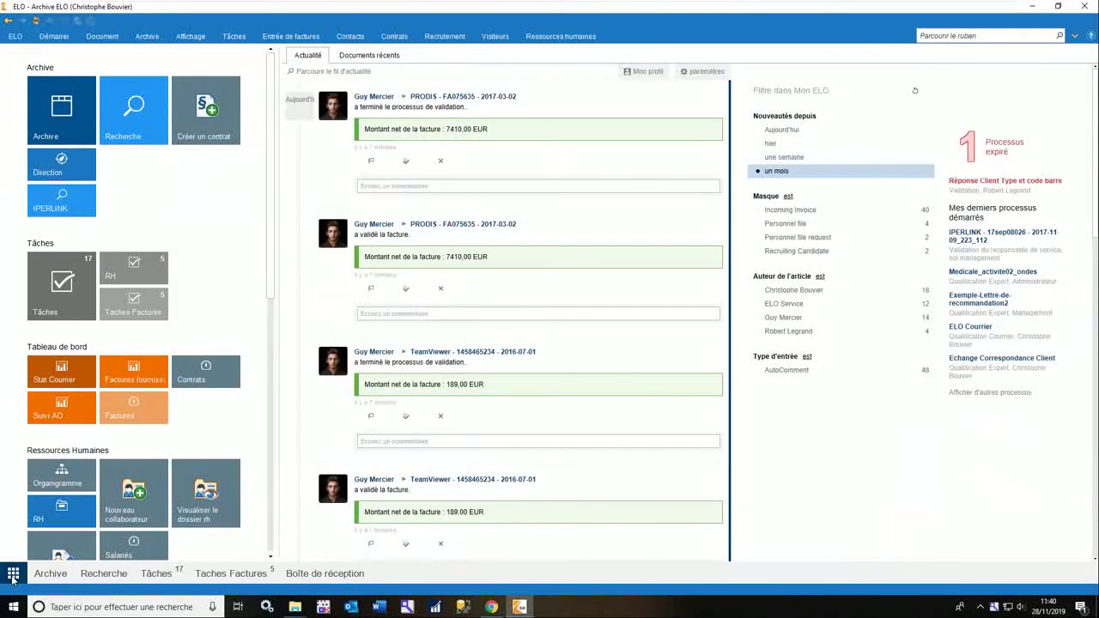
Open the Factures fournisseurs dashboard and reload it with F5 after the server error.
left_click(135, 374)
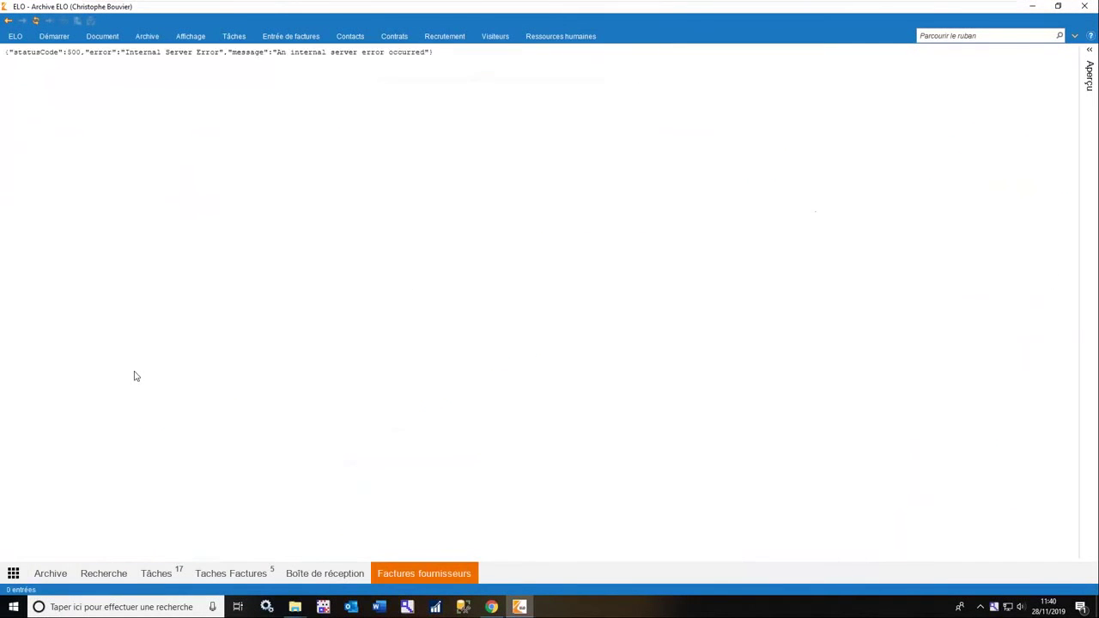
double_click(208, 51)
key("F5")
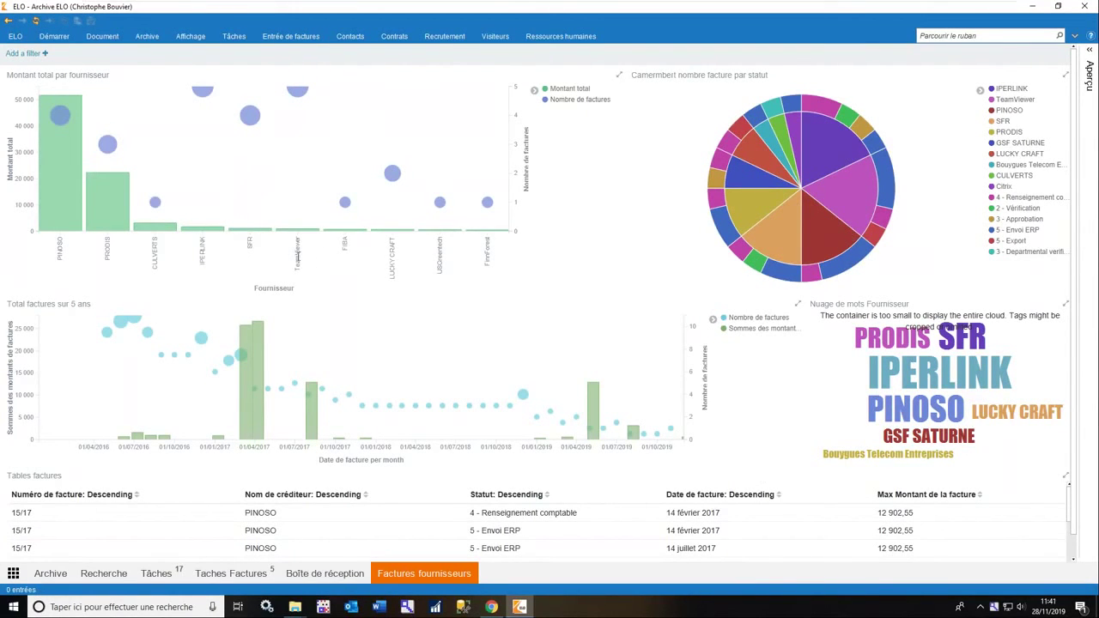
mouse_move(68, 197)
mouse_move(77, 108)
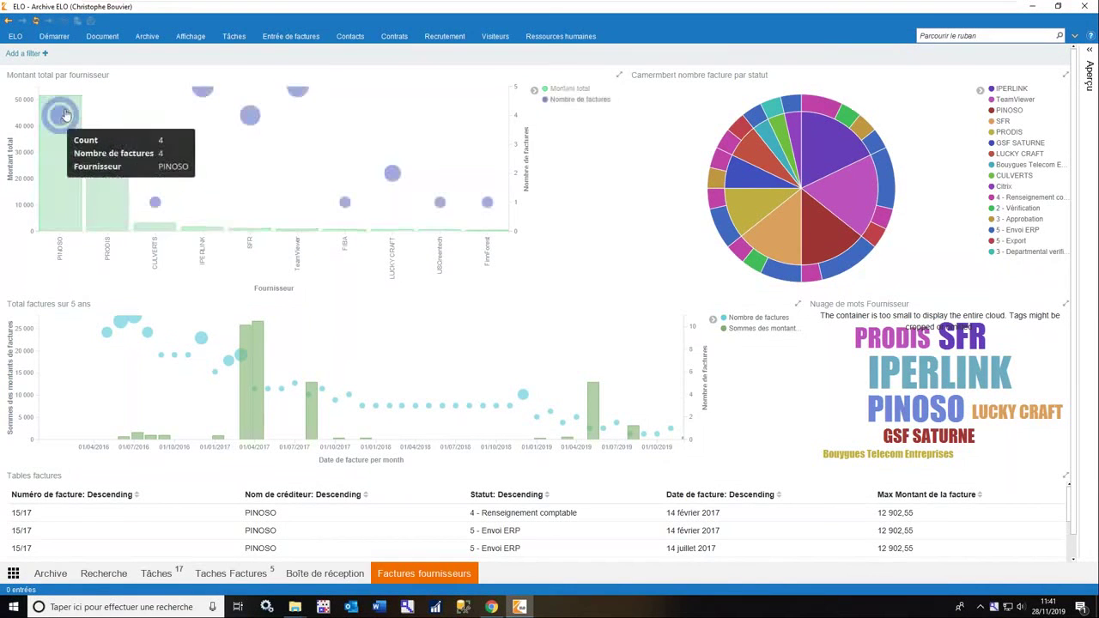
mouse_move(109, 155)
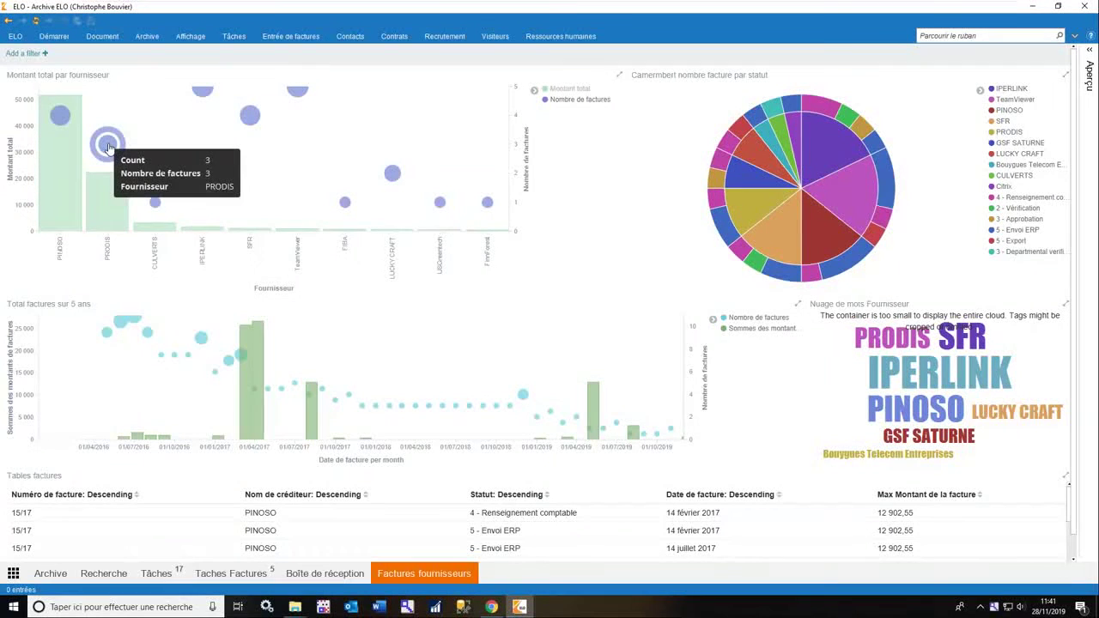
mouse_move(251, 116)
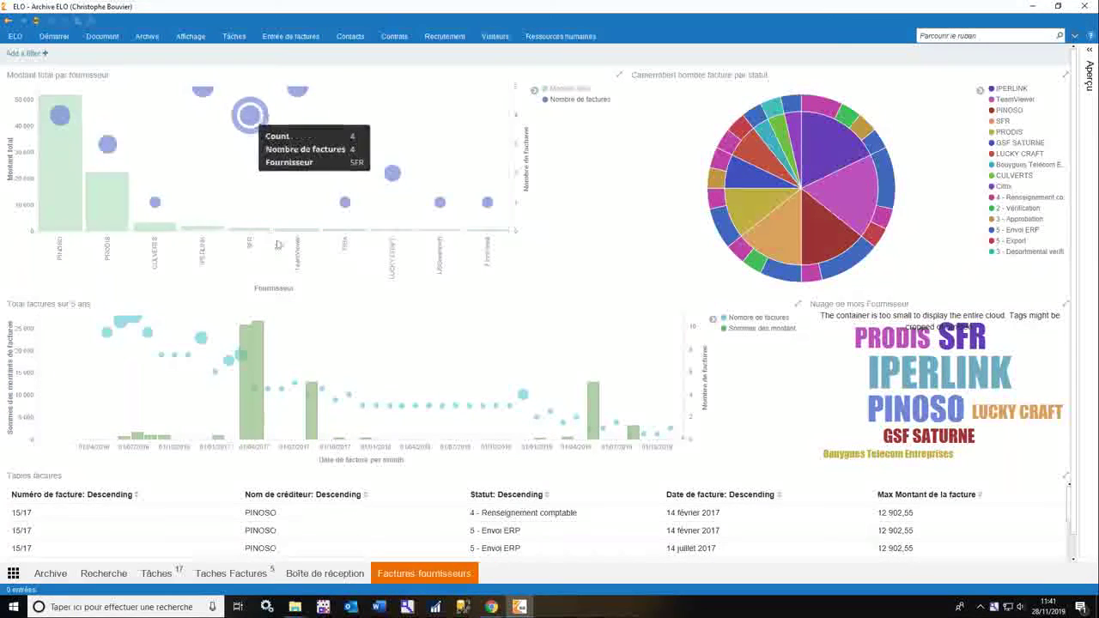
mouse_move(262, 232)
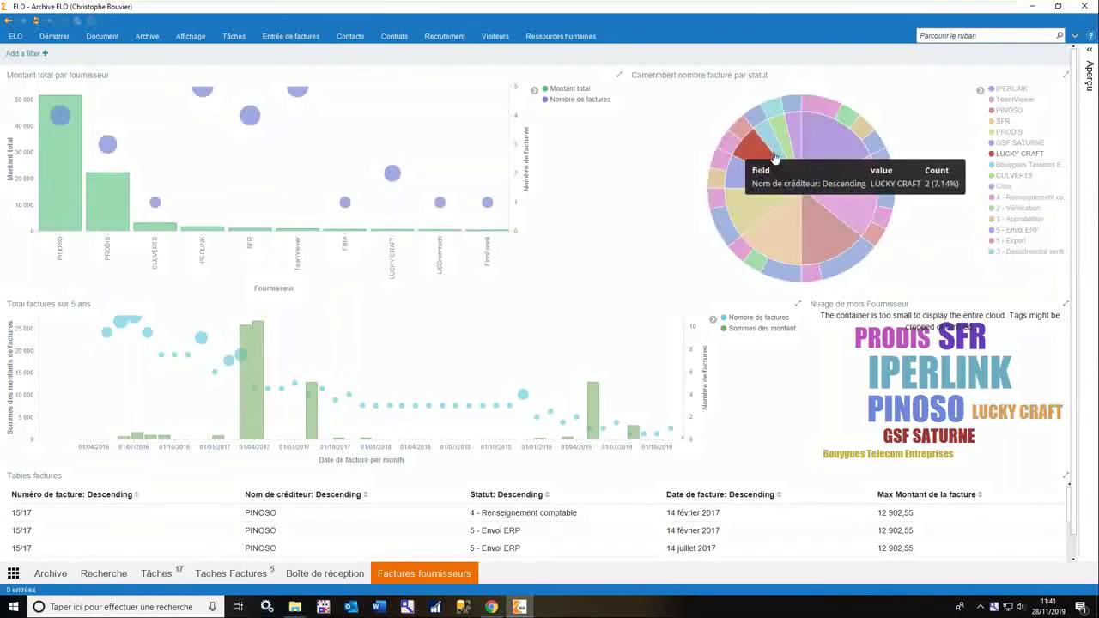
mouse_move(818, 155)
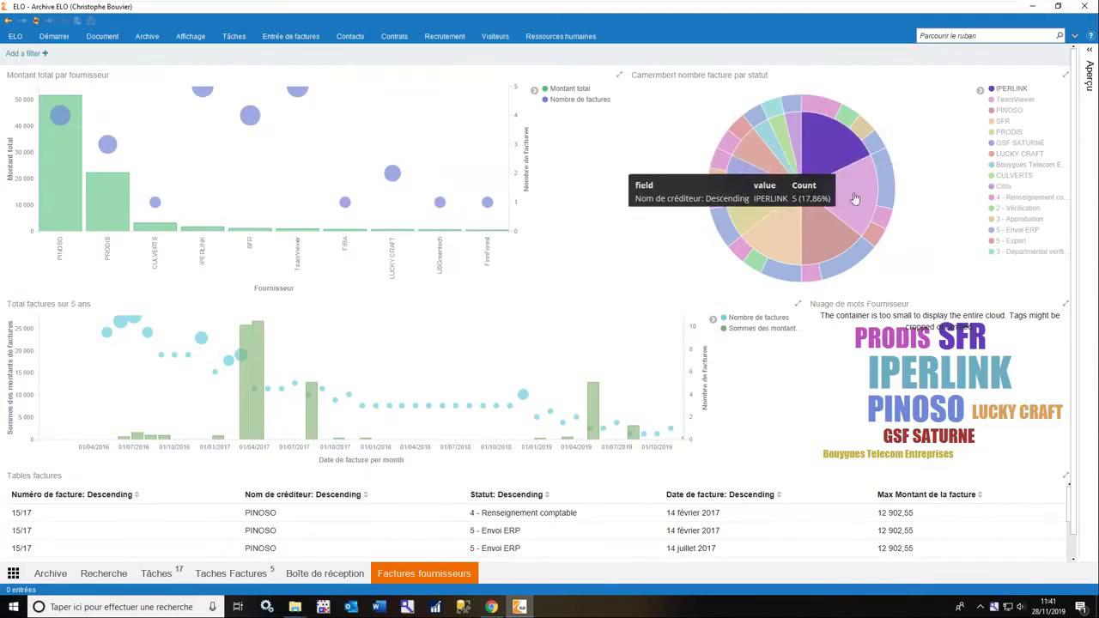
mouse_move(814, 249)
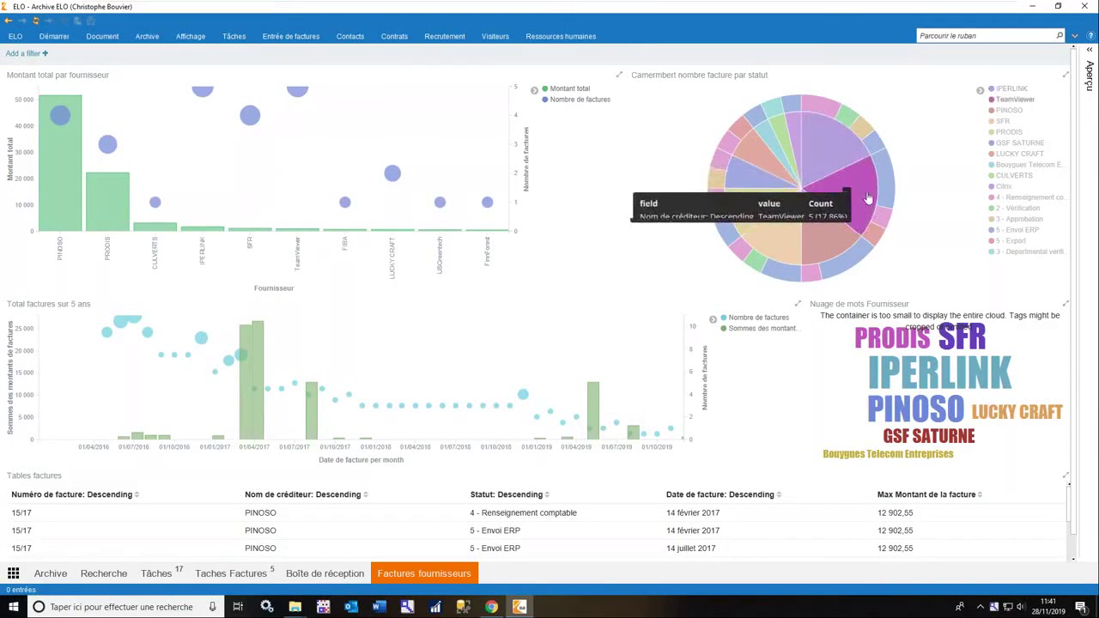
mouse_move(886, 174)
mouse_move(877, 239)
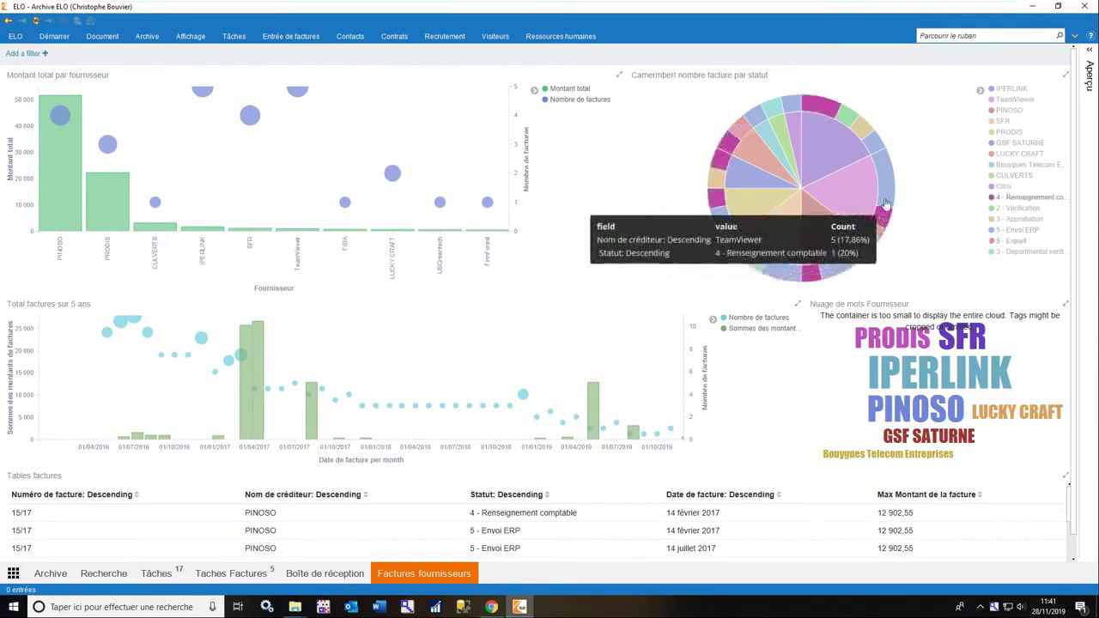
mouse_move(888, 195)
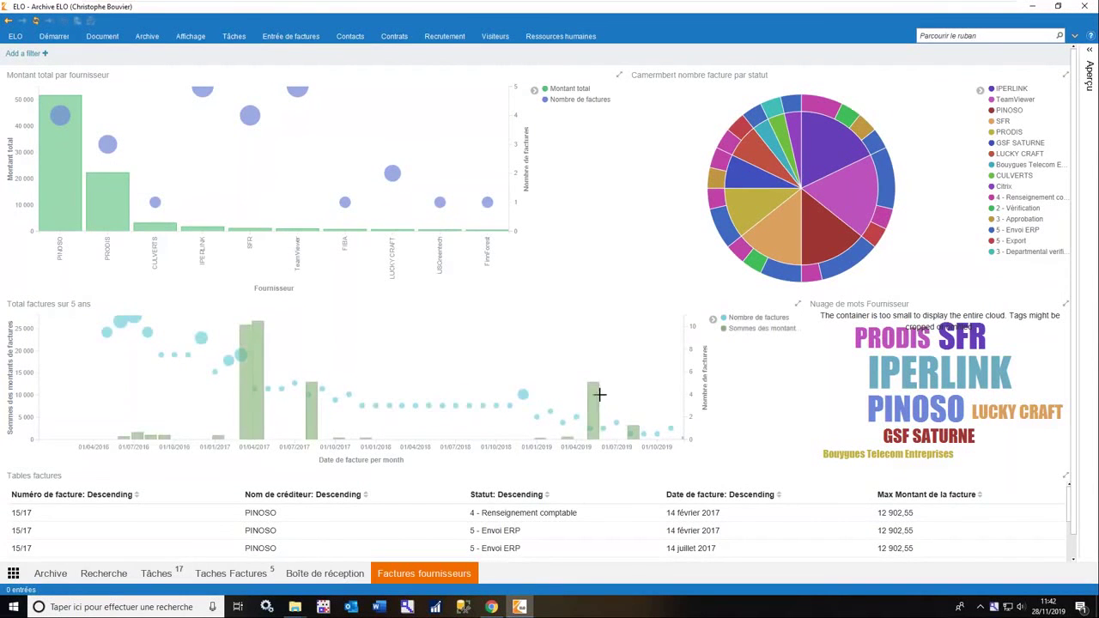
mouse_move(594, 396)
mouse_move(201, 338)
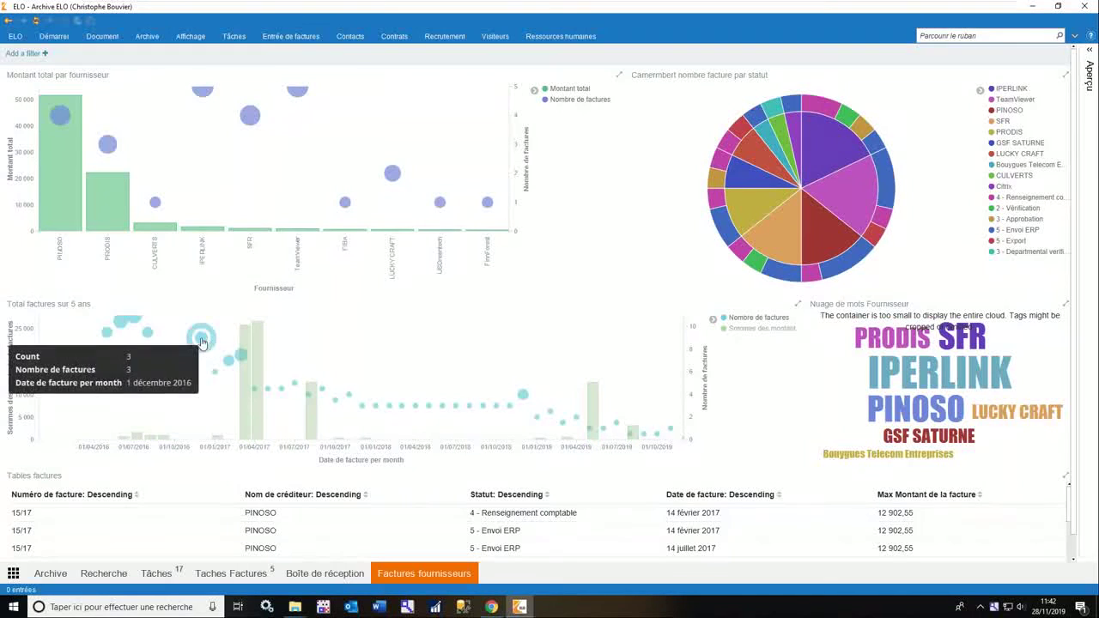
mouse_move(331, 391)
mouse_move(257, 341)
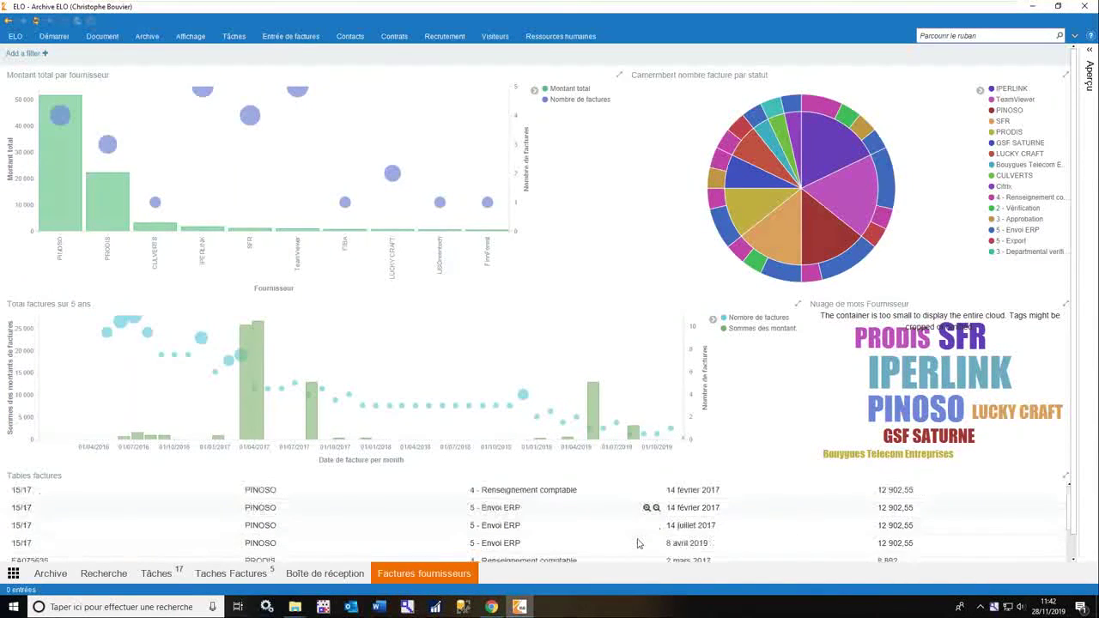
scroll(643, 525, "down", 10)
scroll(429, 536, "up", 10)
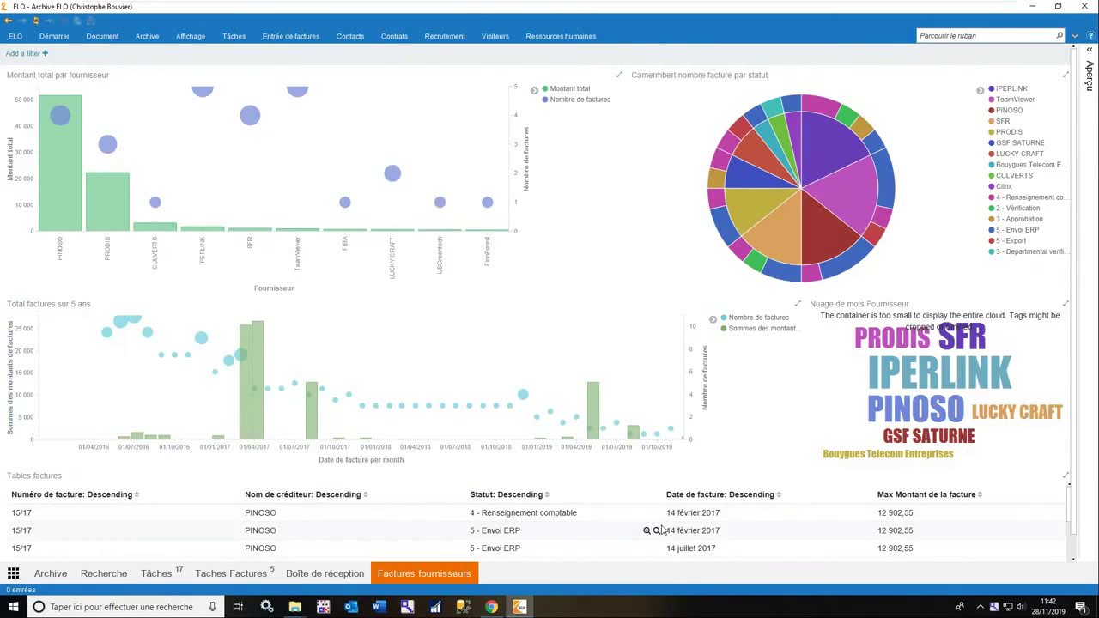
mouse_move(114, 211)
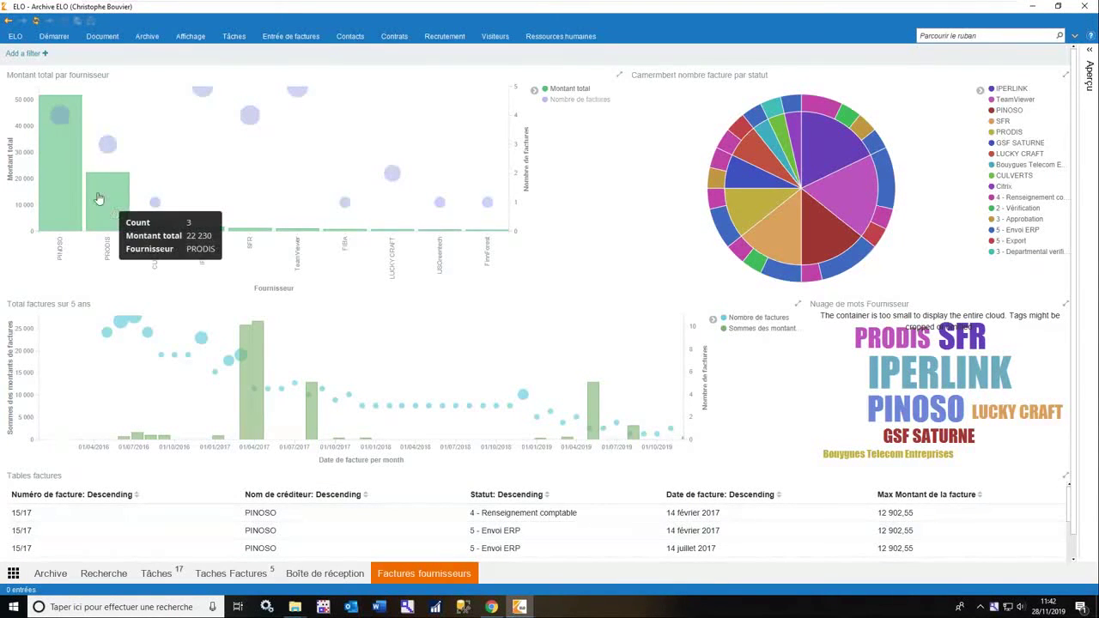
left_click(60, 170)
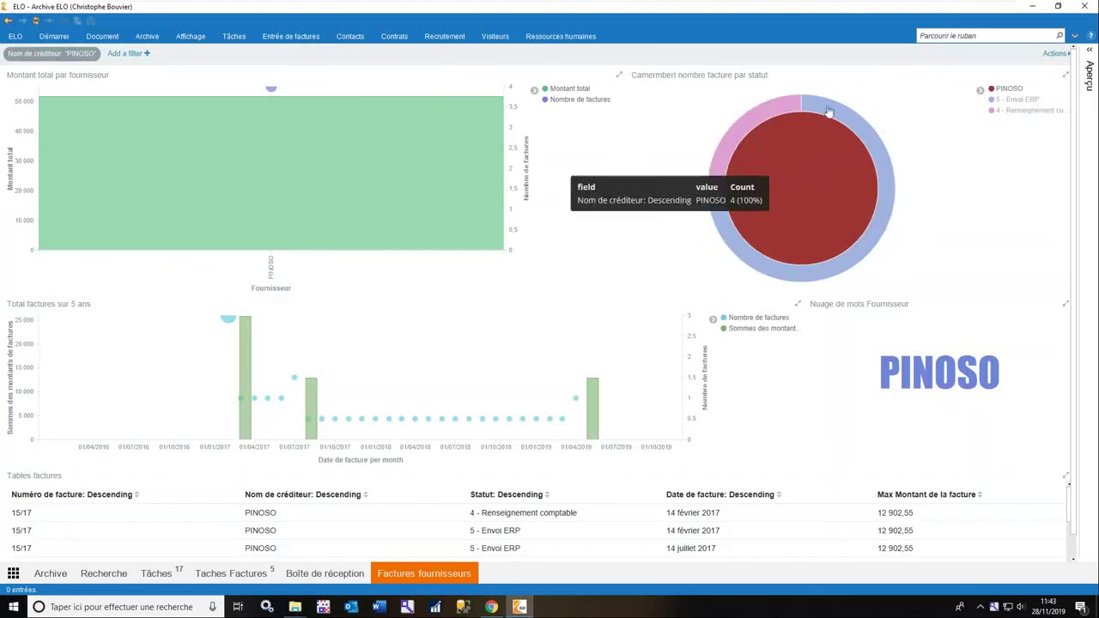
Remove the PINOSO supplier filter from the dashboard and minimise the ELO session window.
scroll(578, 535, "down", 1)
scroll(578, 535, "up", 1)
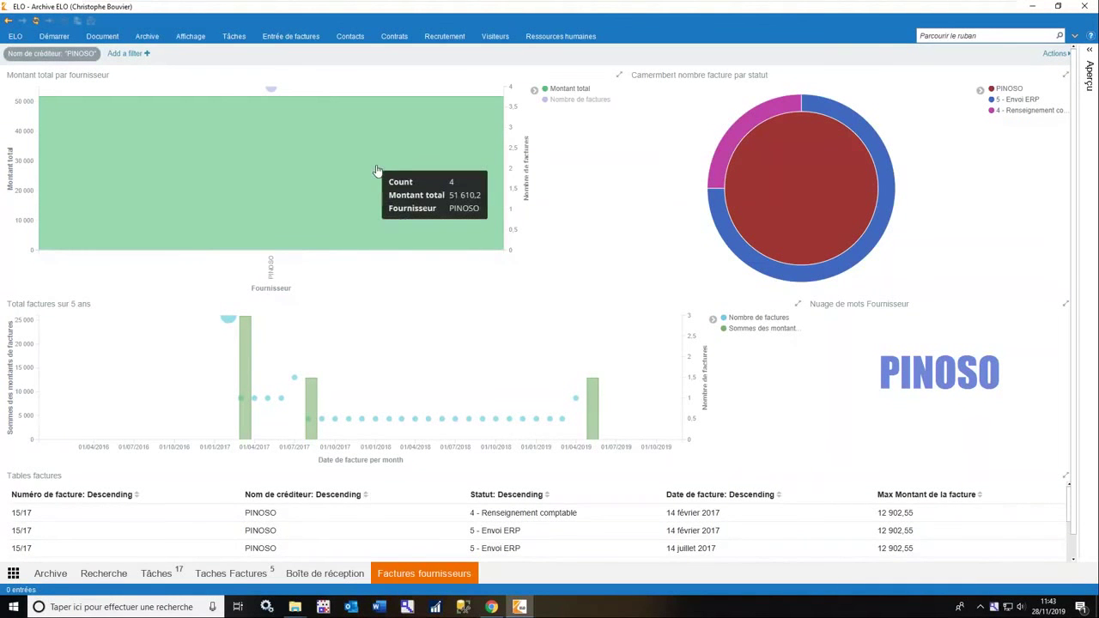
mouse_move(92, 59)
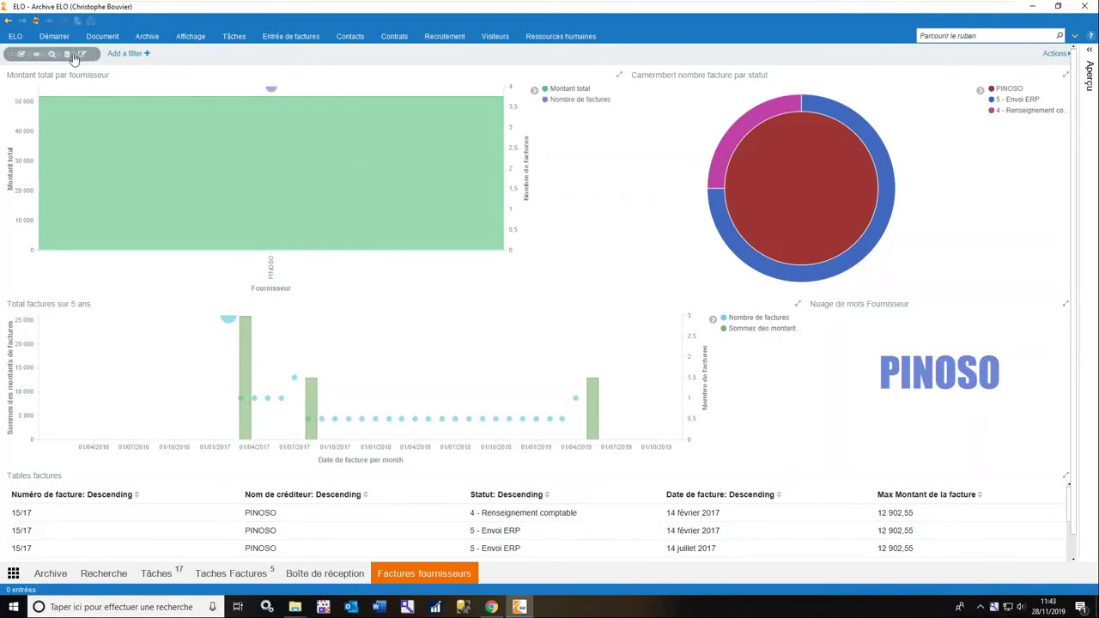
left_click(66, 54)
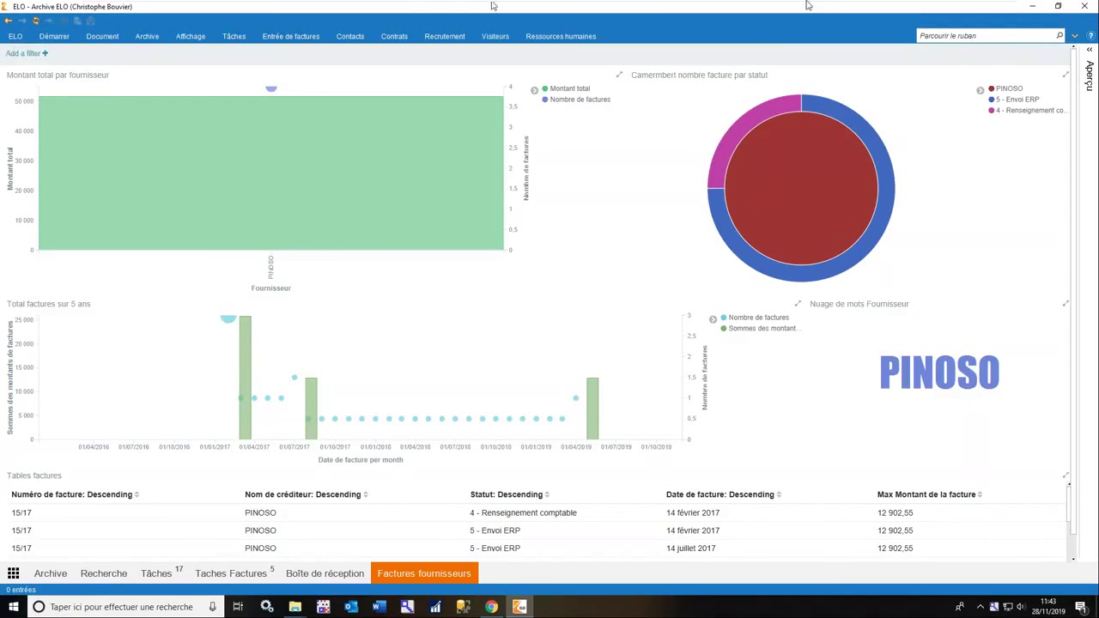
left_click(969, 10)
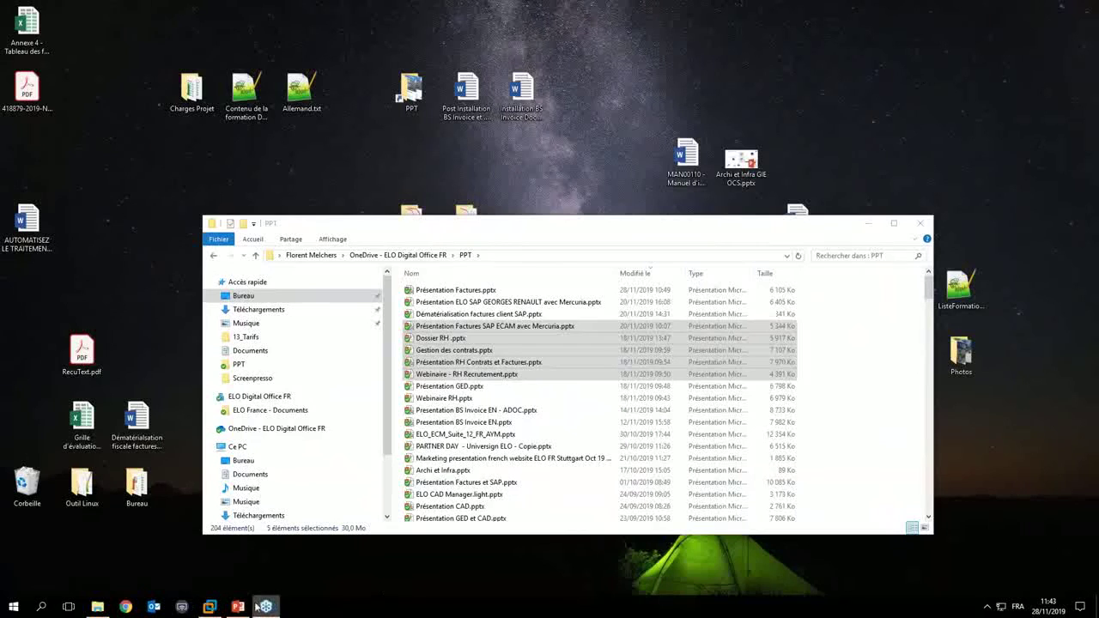
Switch to PowerPoint and play slide 12, 'Extraction automatisée des informations – Fonctionnalités clefs', full-screen.
left_click(241, 607)
scroll(118, 425, "down", 2)
left_click(117, 425)
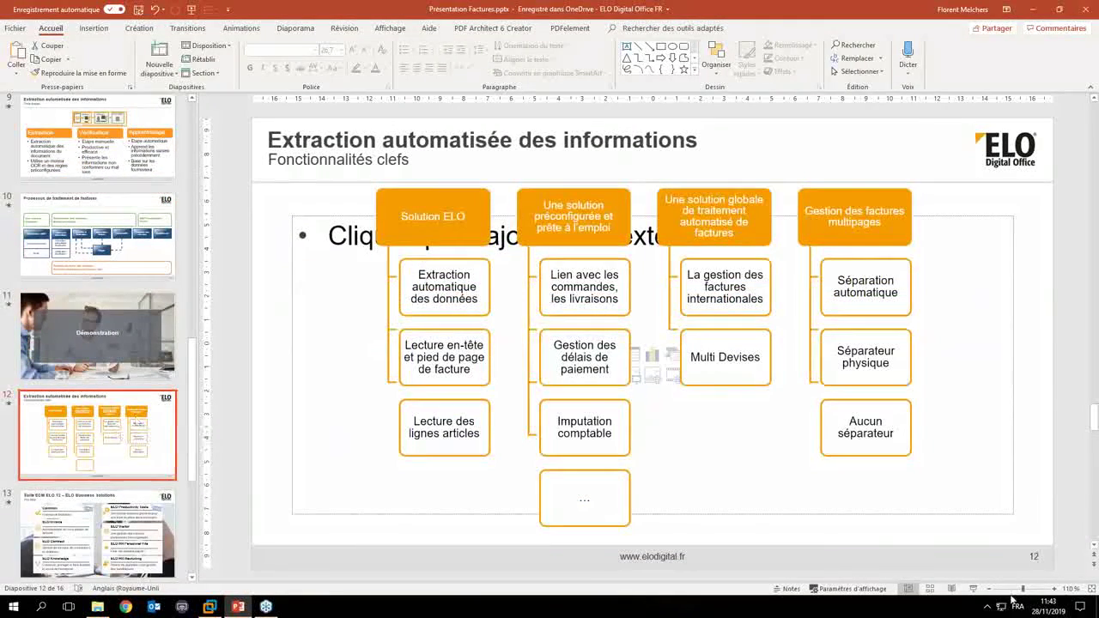
key("shift+F5")
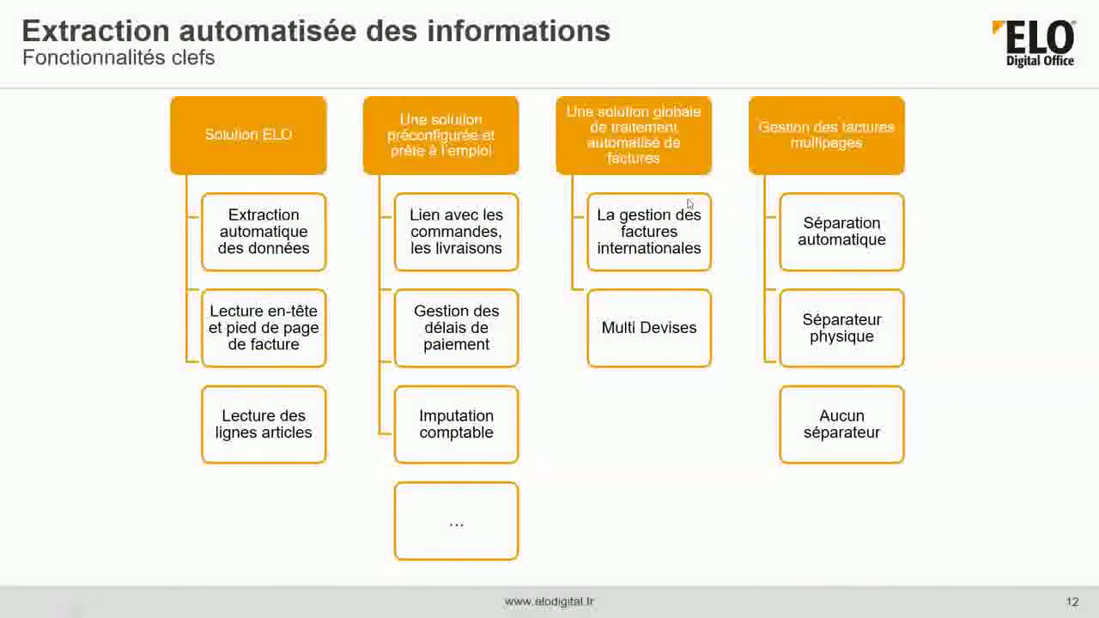